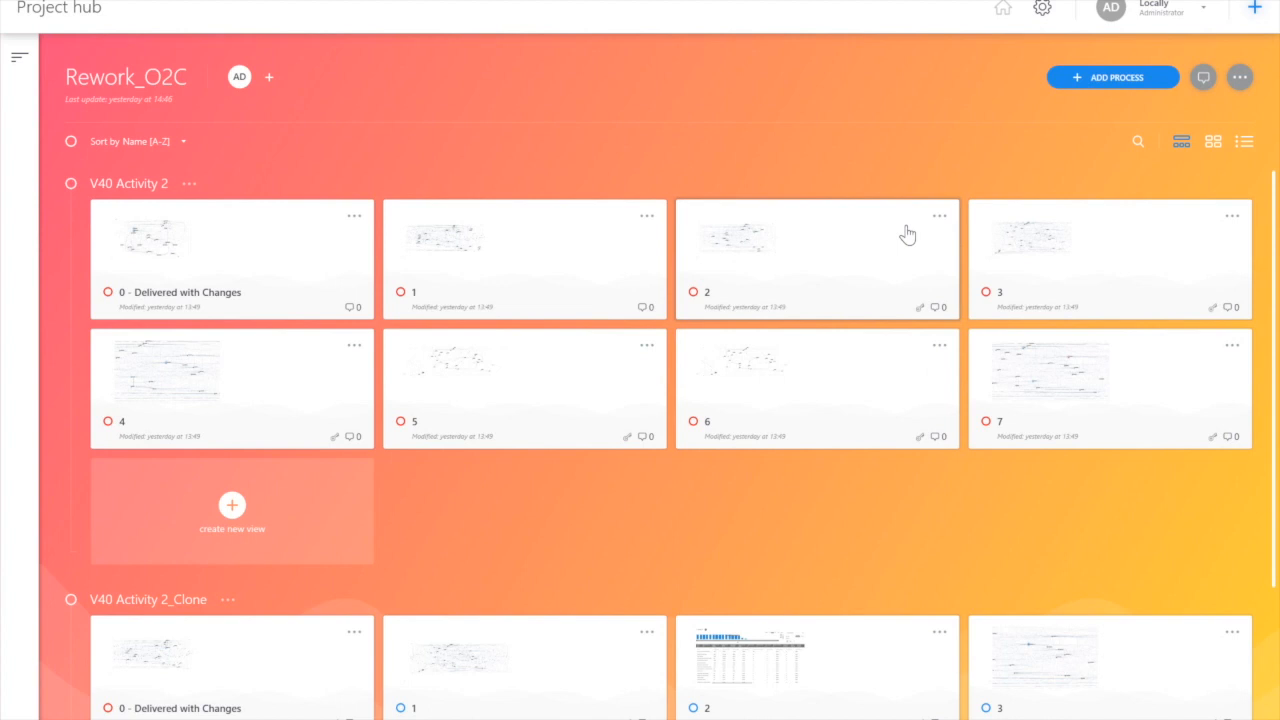
# Open view 1 of the V40 Activity 2 process and inspect its Self-loops and Repetitions filter criteria without changing them.
pyautogui.click(541, 263)
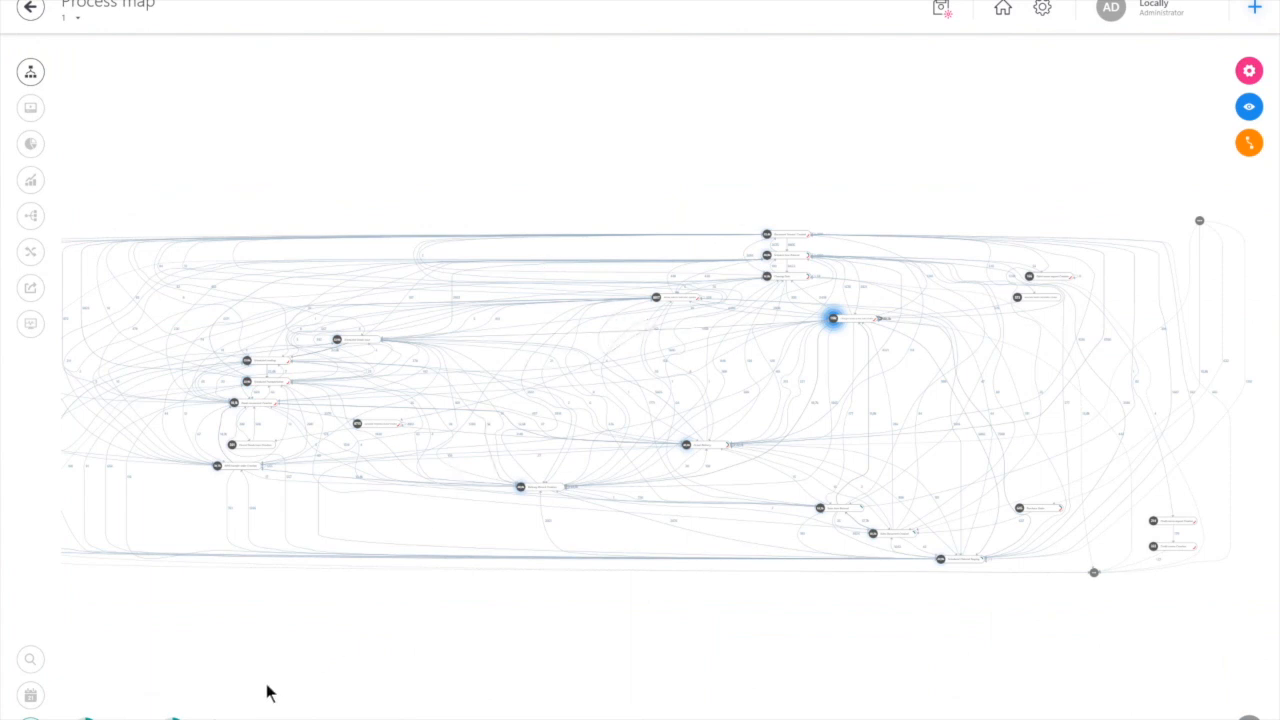
pyautogui.click(30, 695)
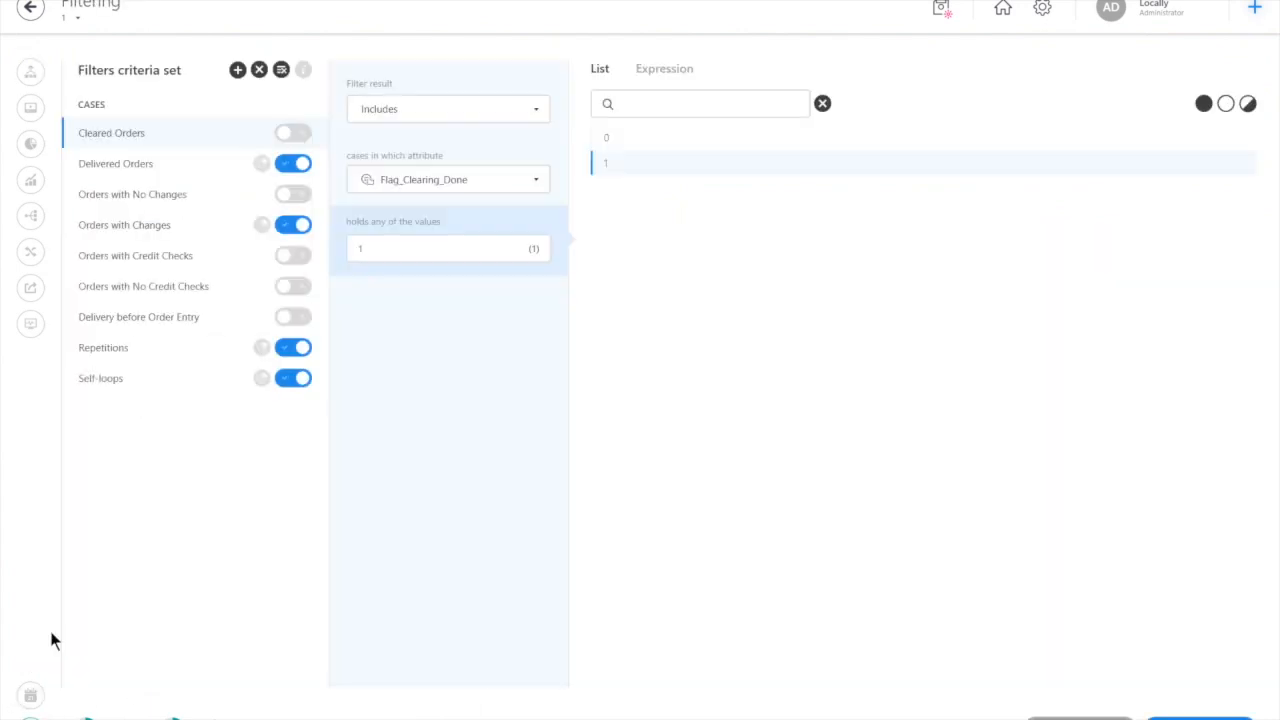
pyautogui.click(126, 387)
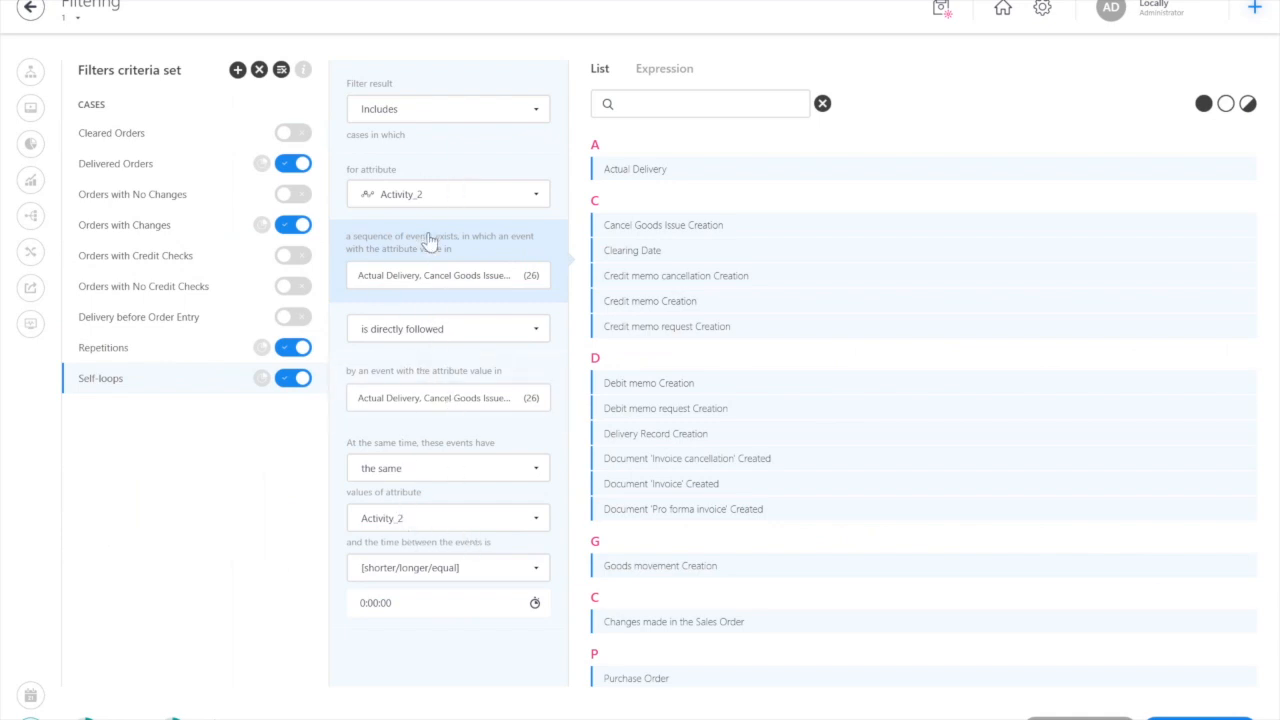
pyautogui.click(121, 350)
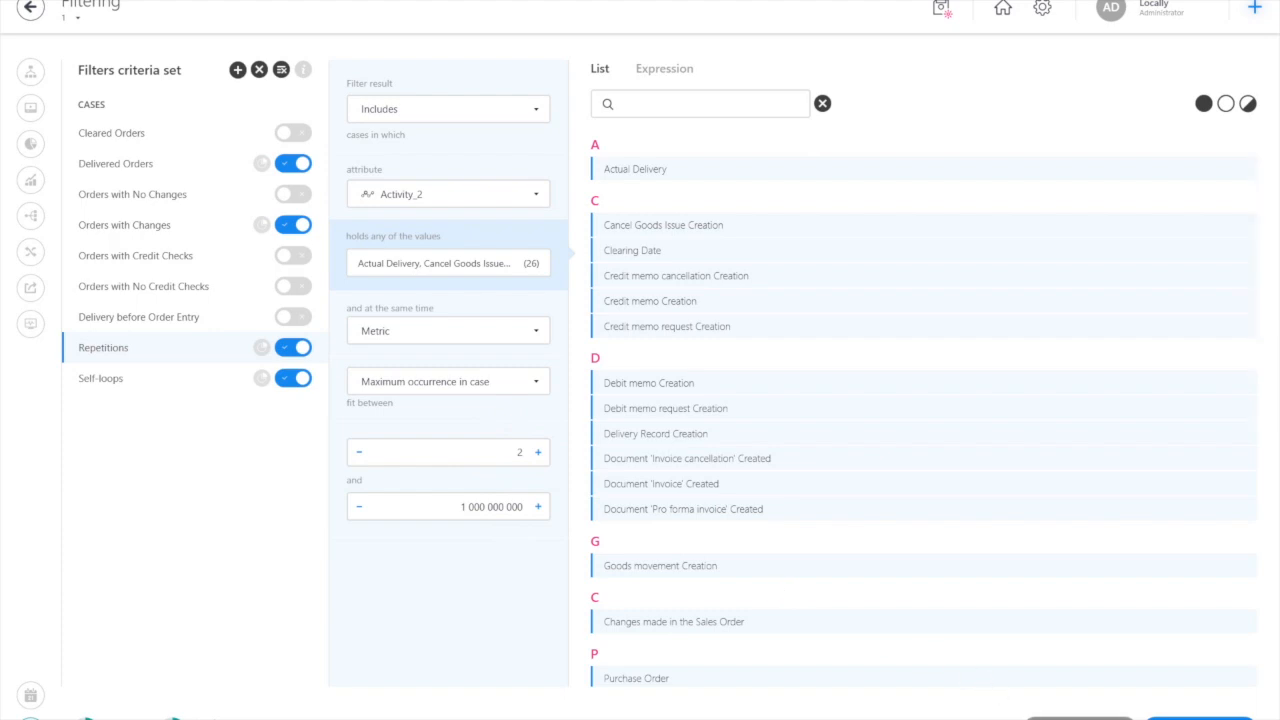
pyautogui.click(1080, 718)
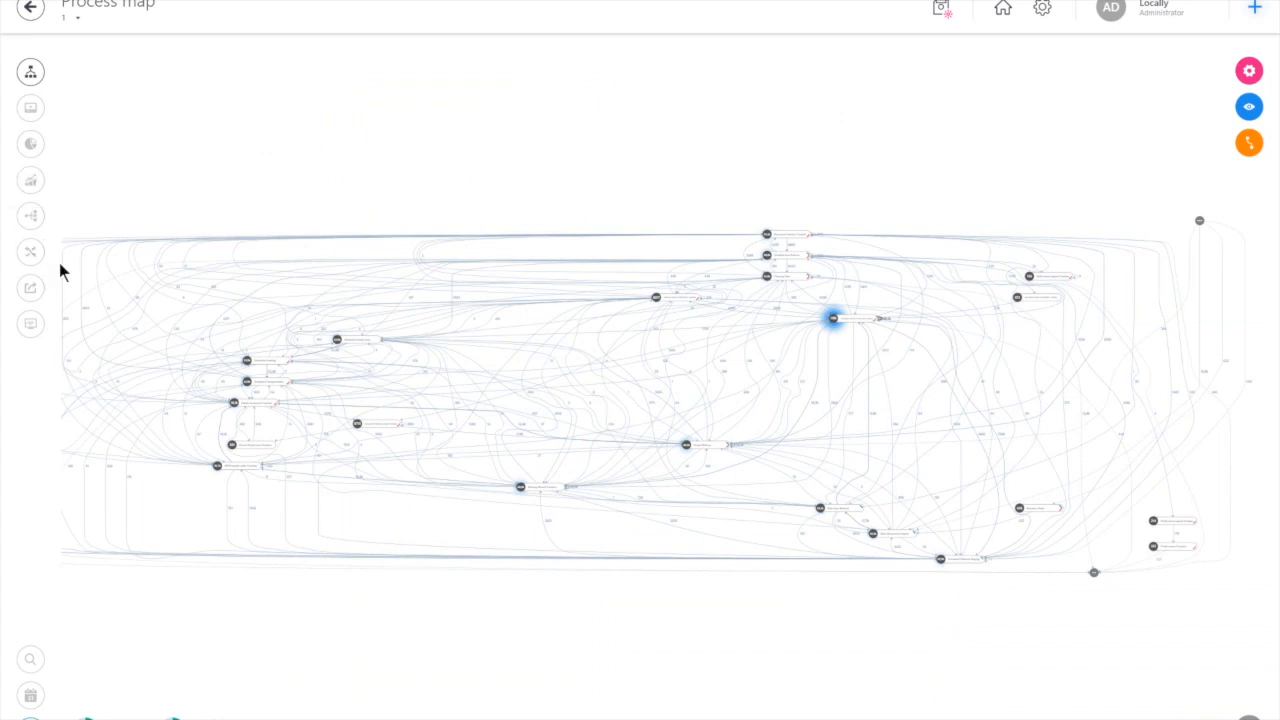
# Review the Activity_2 and Case overview statistics of view 1 and return to the project hub.
pyautogui.click(31, 184)
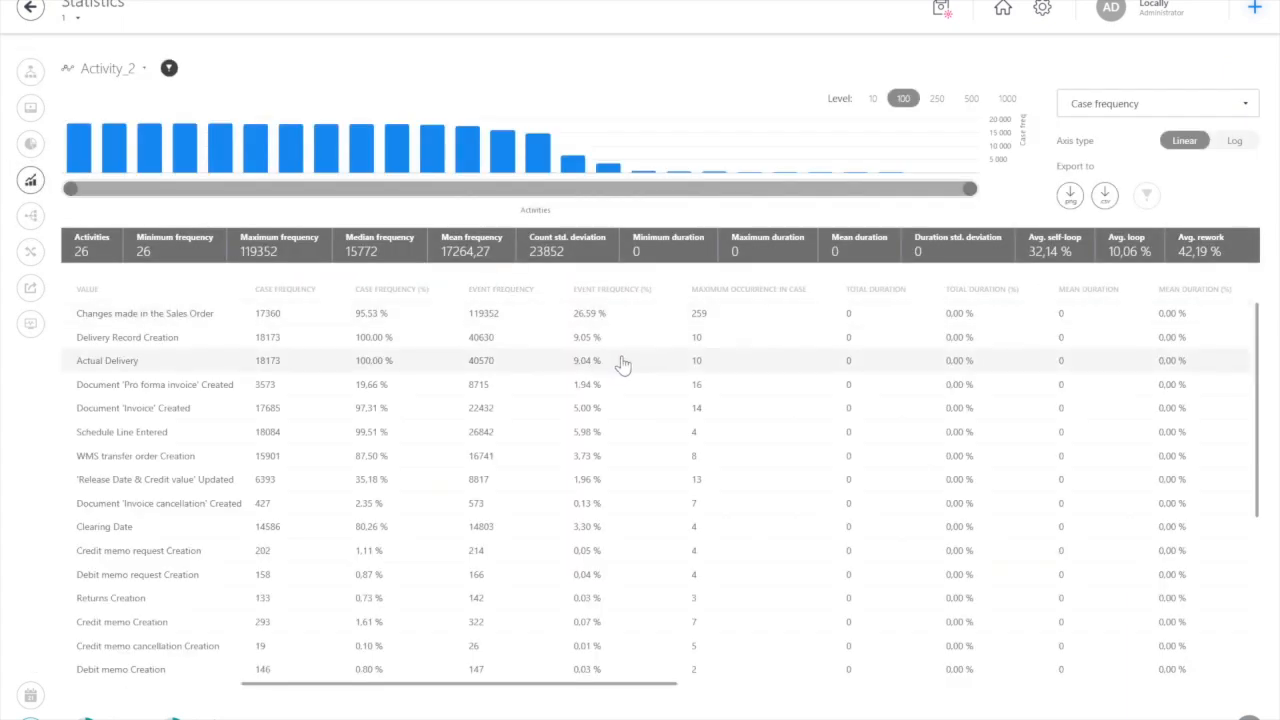
pyautogui.click(127, 69)
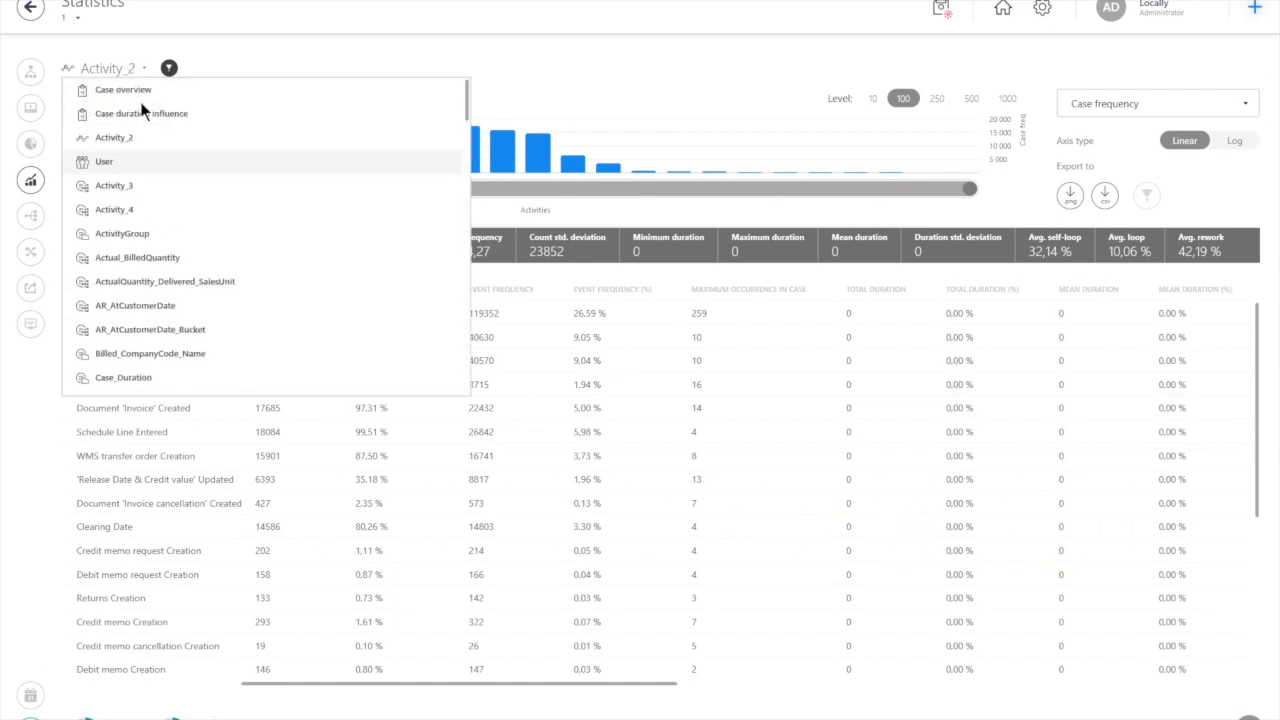
pyautogui.click(134, 92)
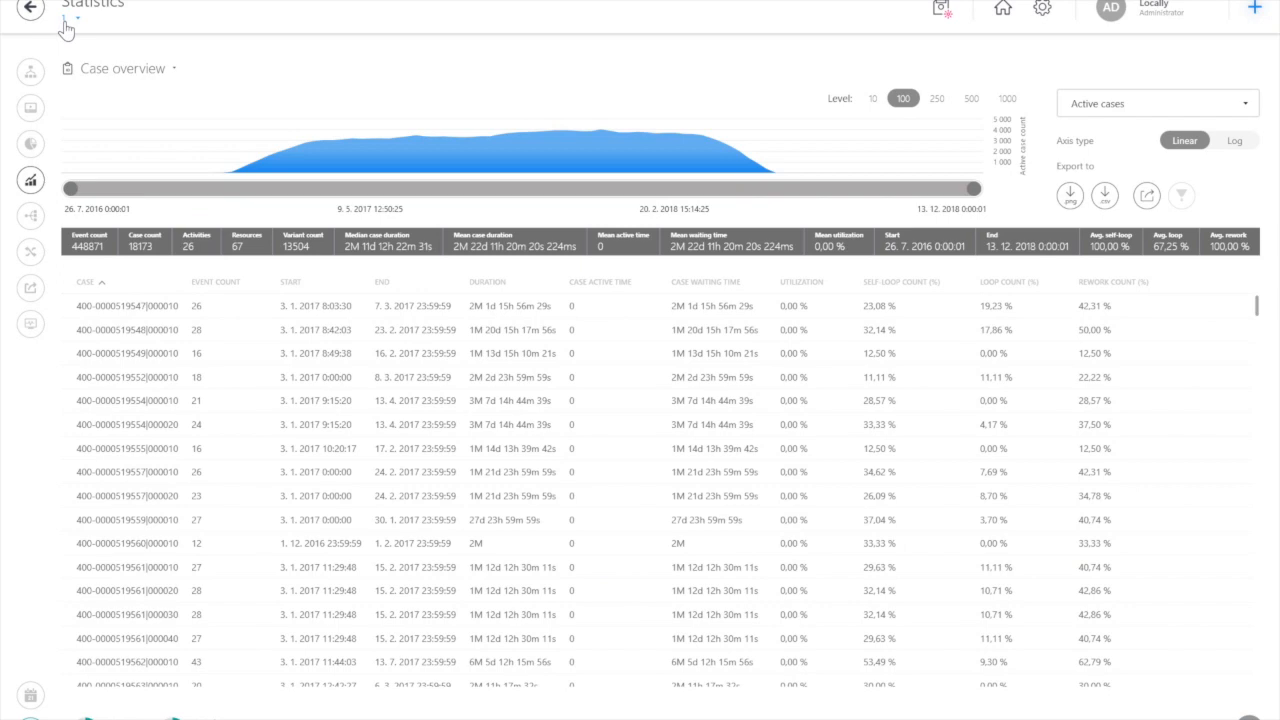
pyautogui.click(29, 10)
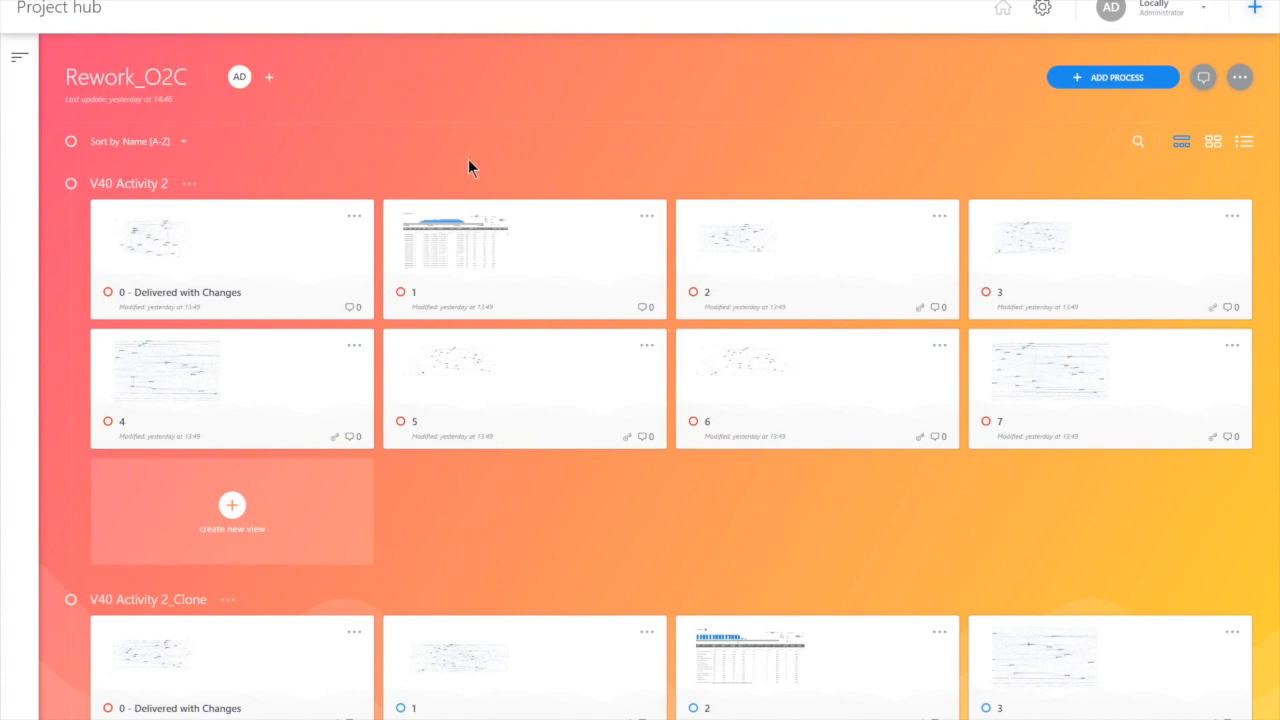
# Open view 2 of the V40 Activity 2 process and display the Rework metrics on its process map.
pyautogui.click(803, 270)
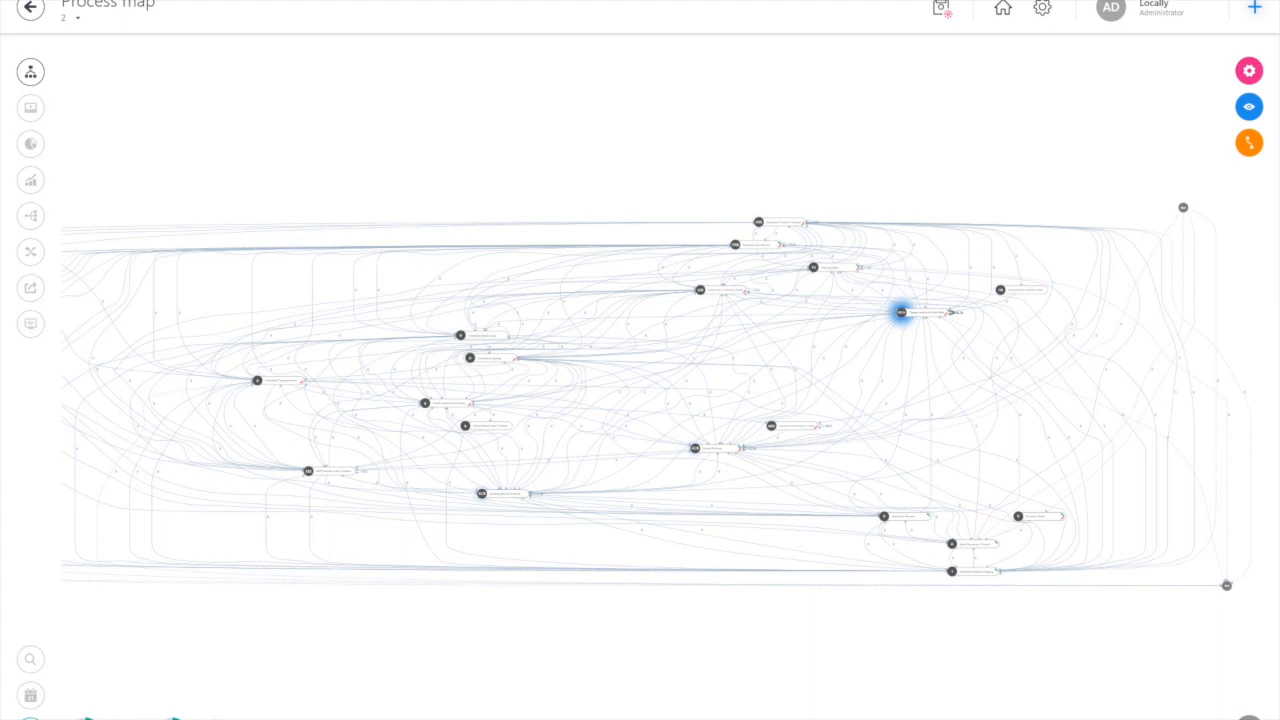
pyautogui.click(1249, 70)
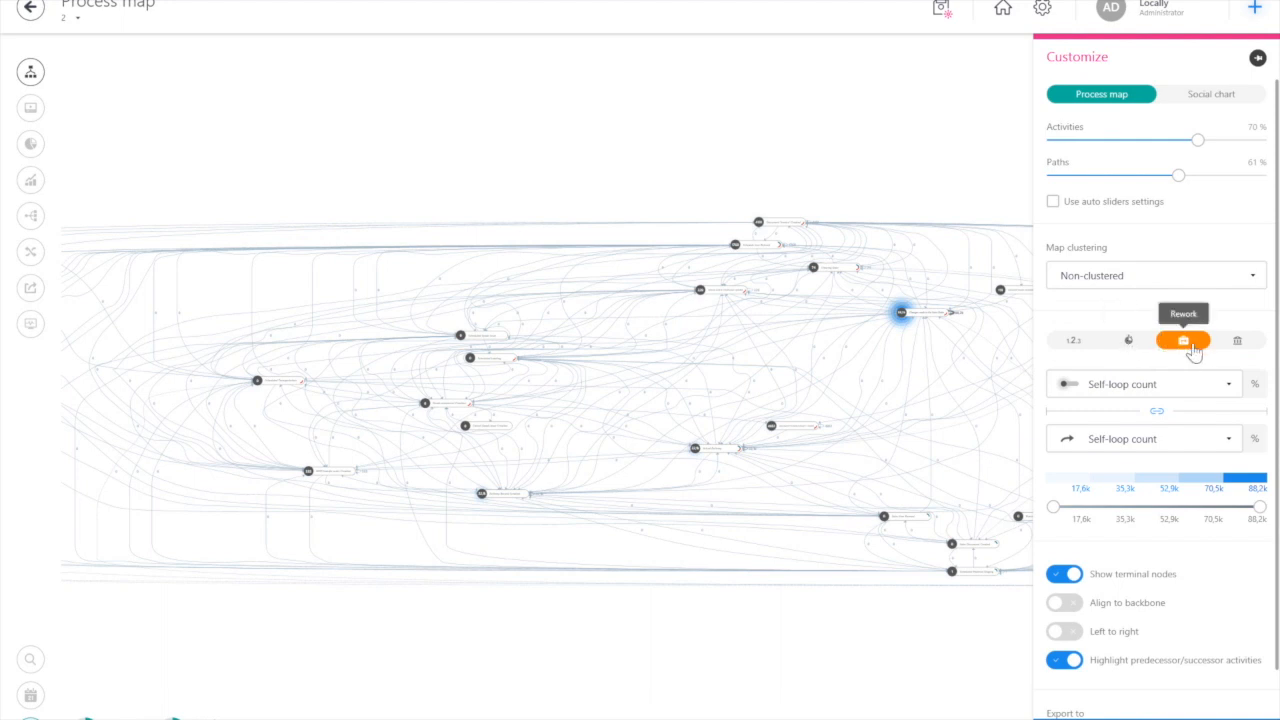
pyautogui.click(1074, 346)
pyautogui.click(1129, 343)
pyautogui.click(1185, 343)
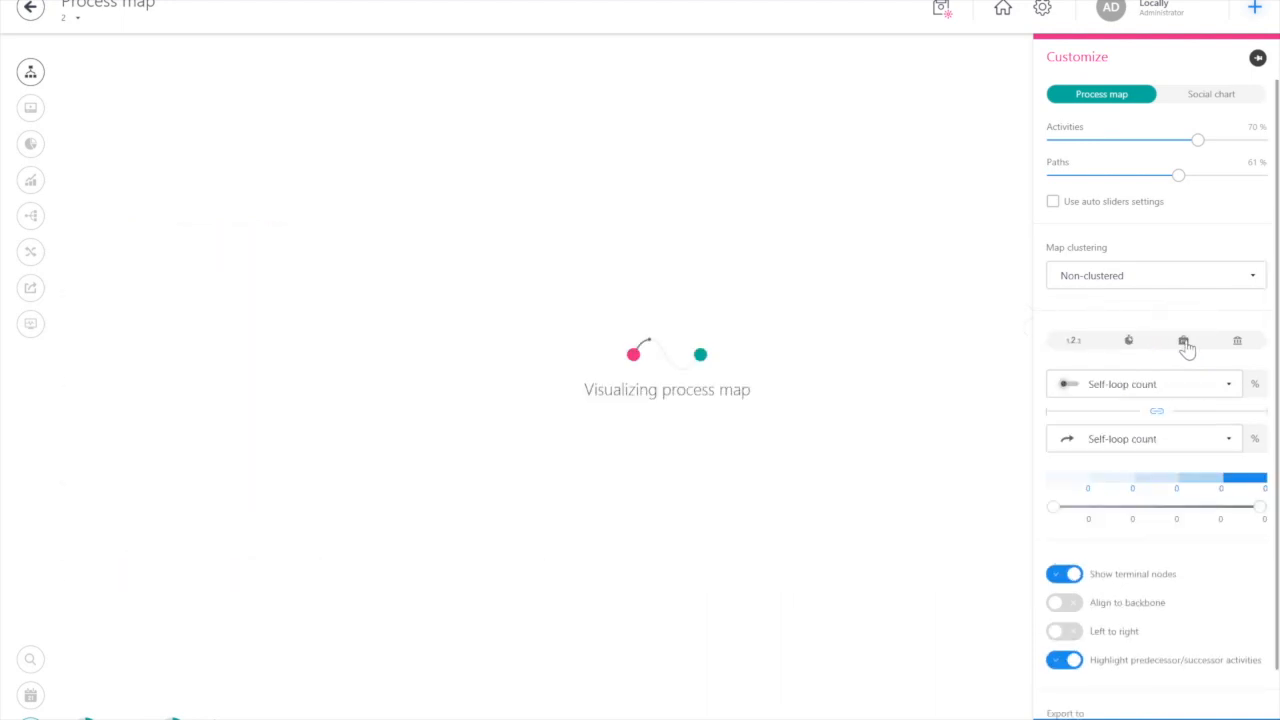
# Set the map's rework metric to Loop count and compare its percentages with the absolute values.
pyautogui.click(1136, 390)
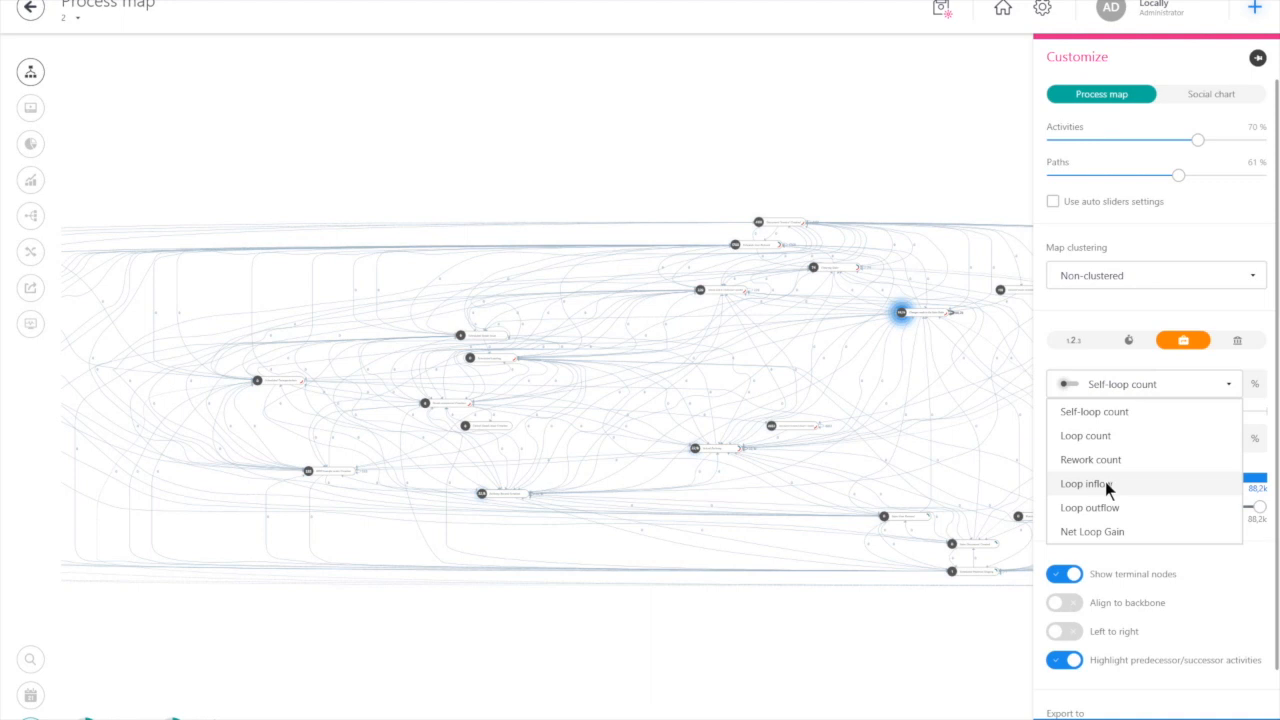
pyautogui.click(1120, 320)
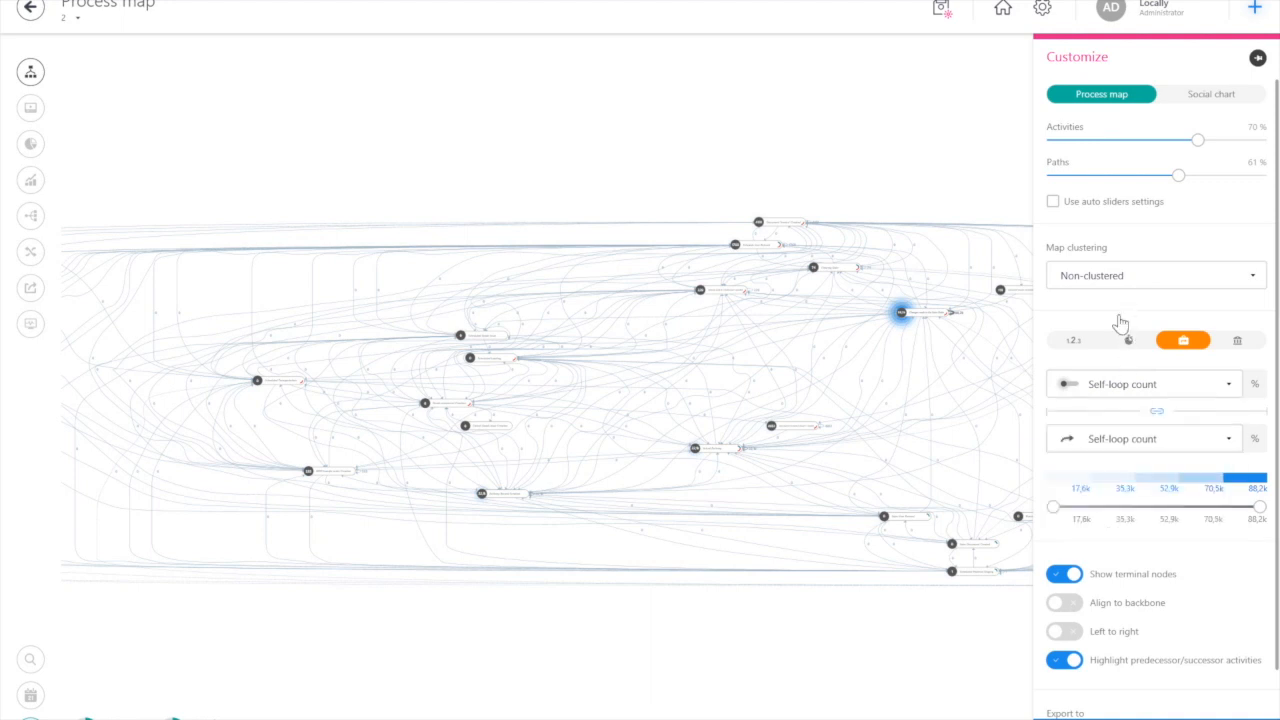
pyautogui.click(1138, 384)
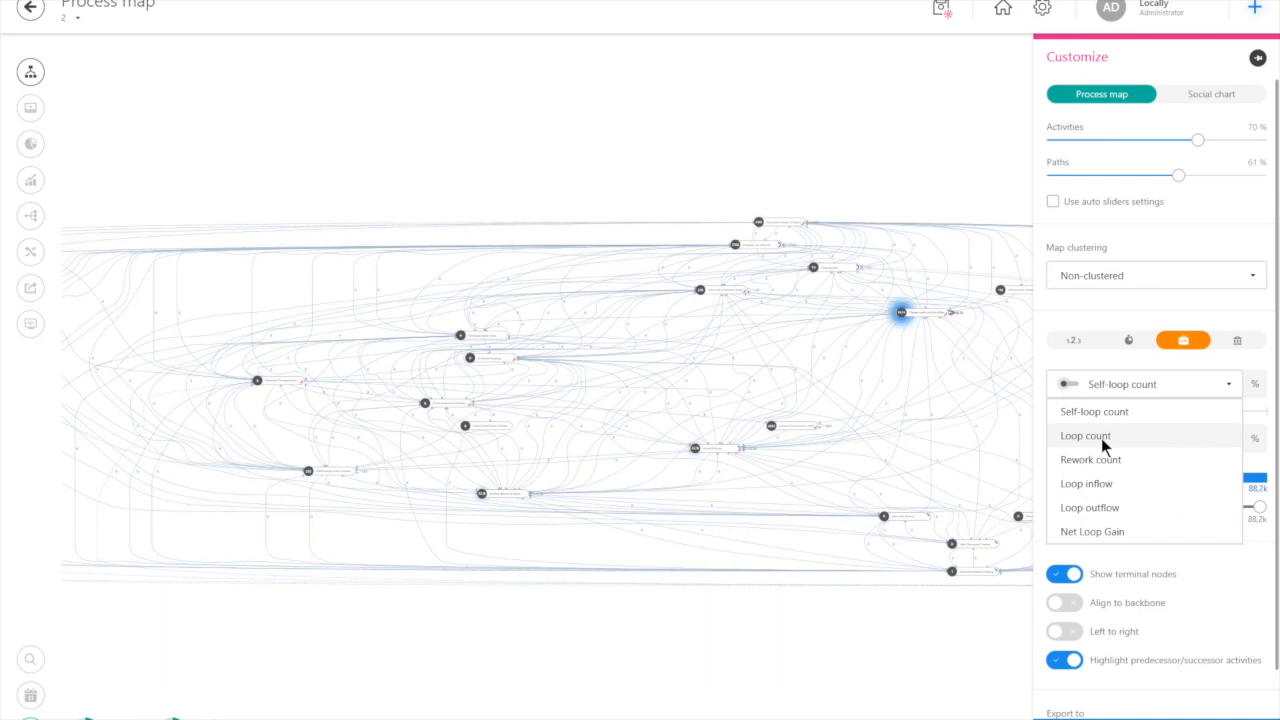
pyautogui.click(1101, 438)
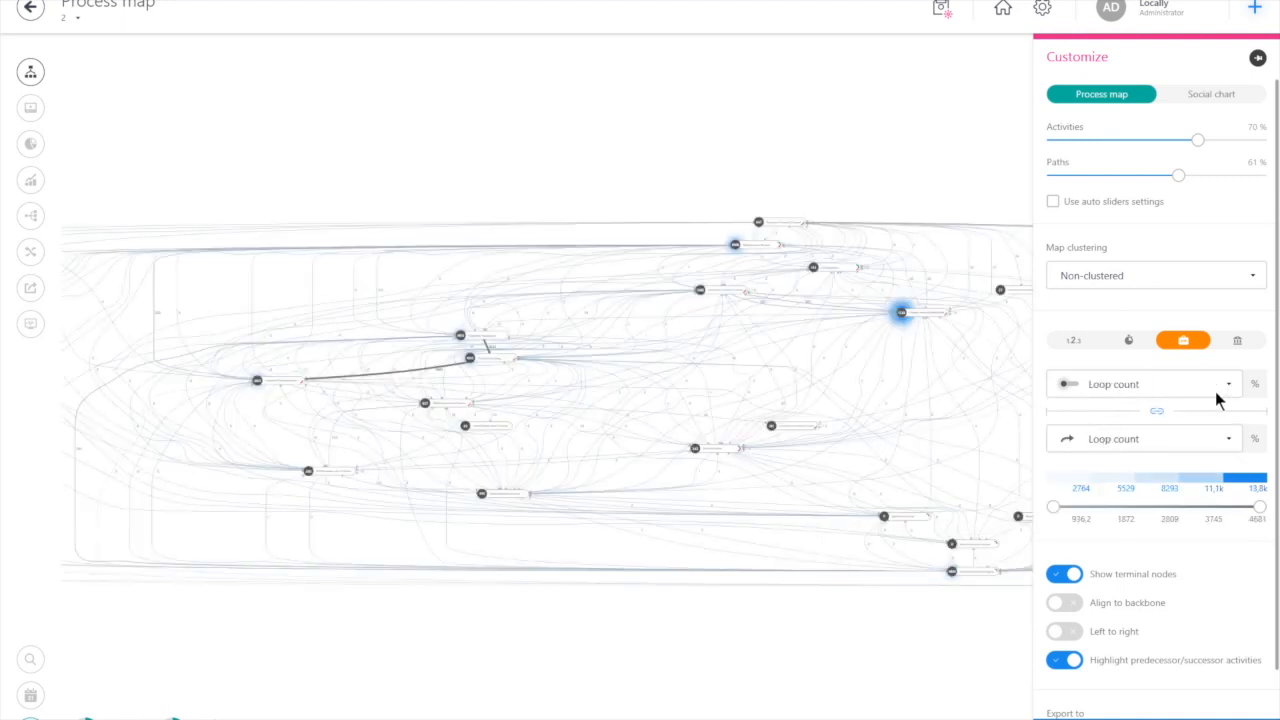
pyautogui.scroll(8, 906, 350)
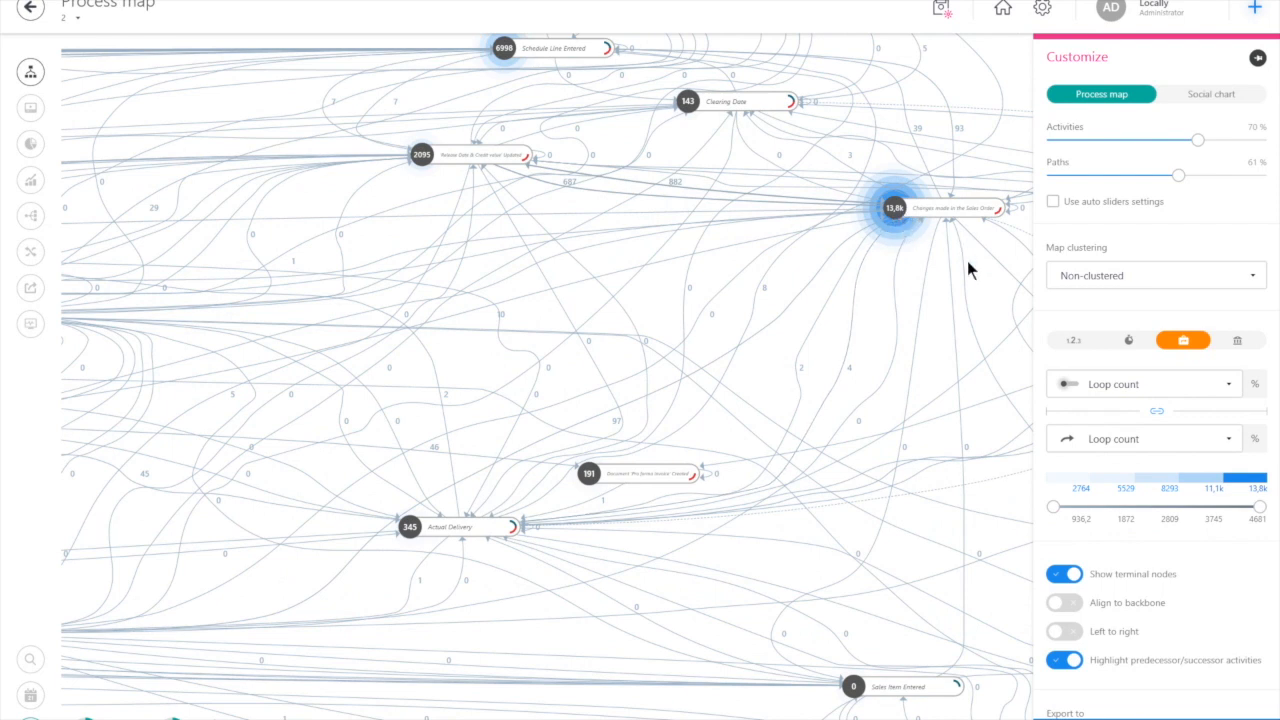
pyautogui.click(1254, 384)
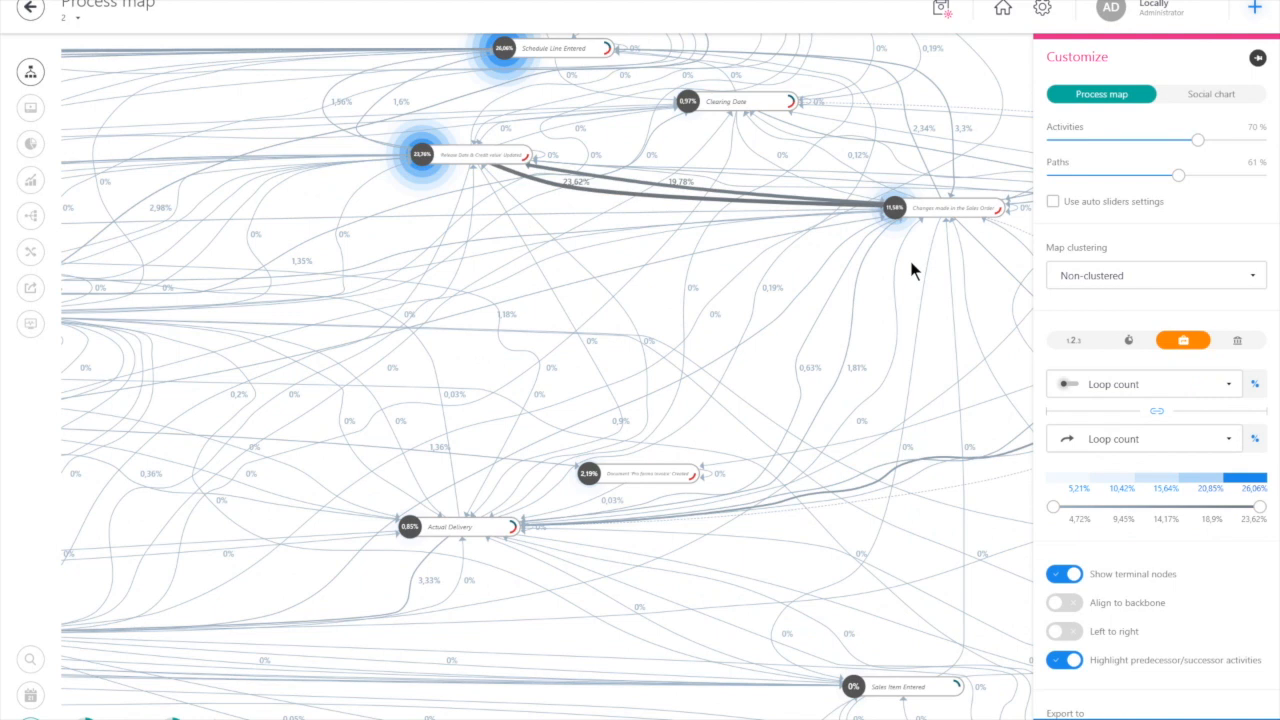
pyautogui.click(1254, 387)
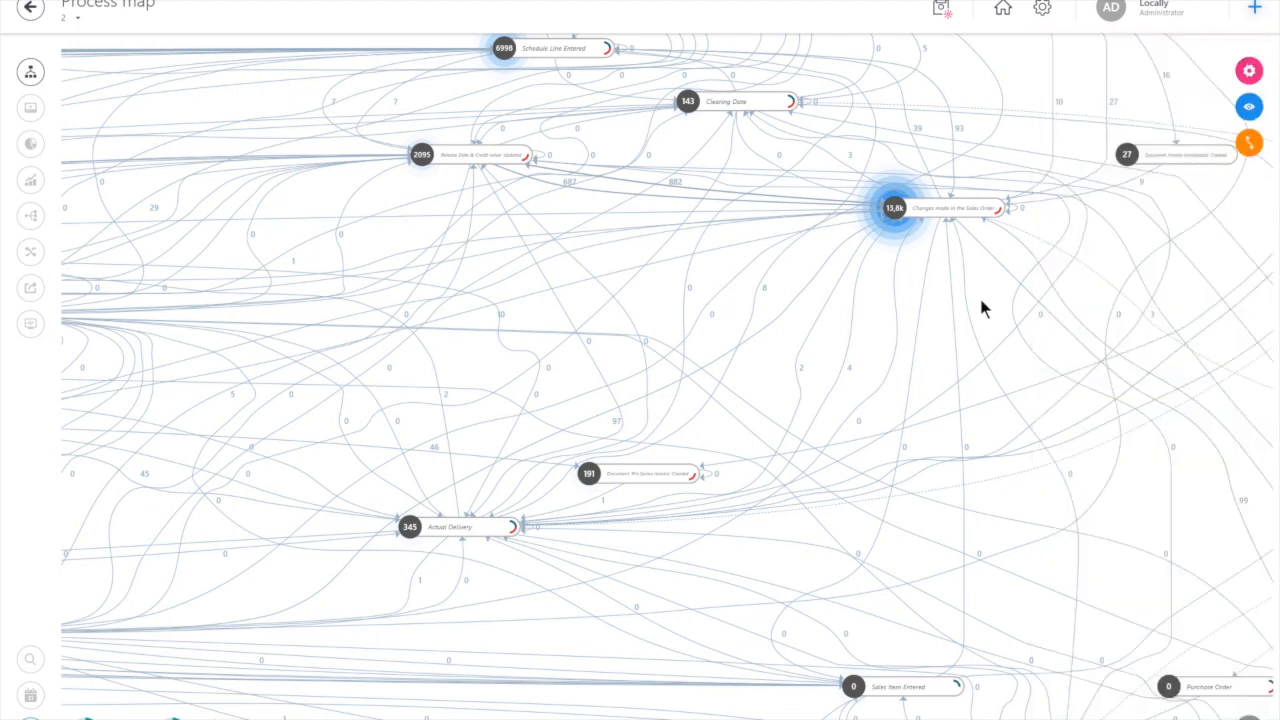
# Open the Activity_2 statistics of view 2 and sort the activities in ascending order by Net Loop Gain (%).
pyautogui.click(31, 182)
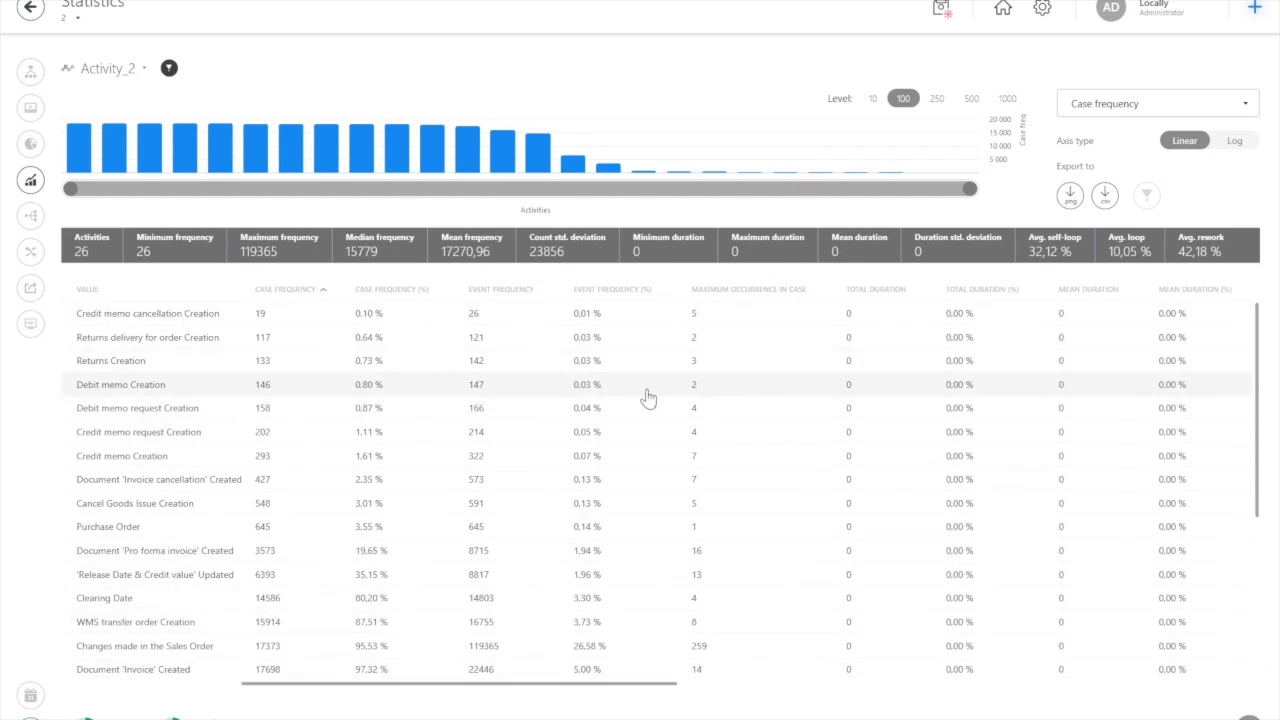
pyautogui.moveTo(266, 684); pyautogui.dragTo(828, 710)
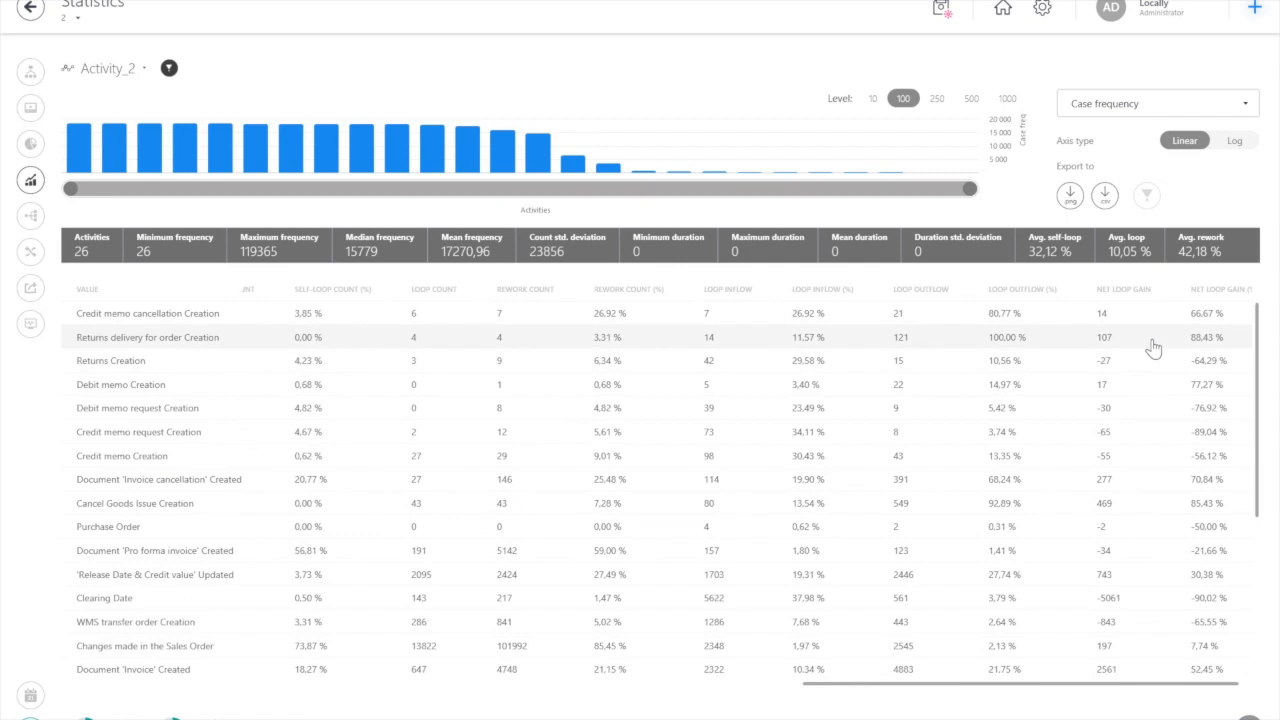
pyautogui.click(1220, 290)
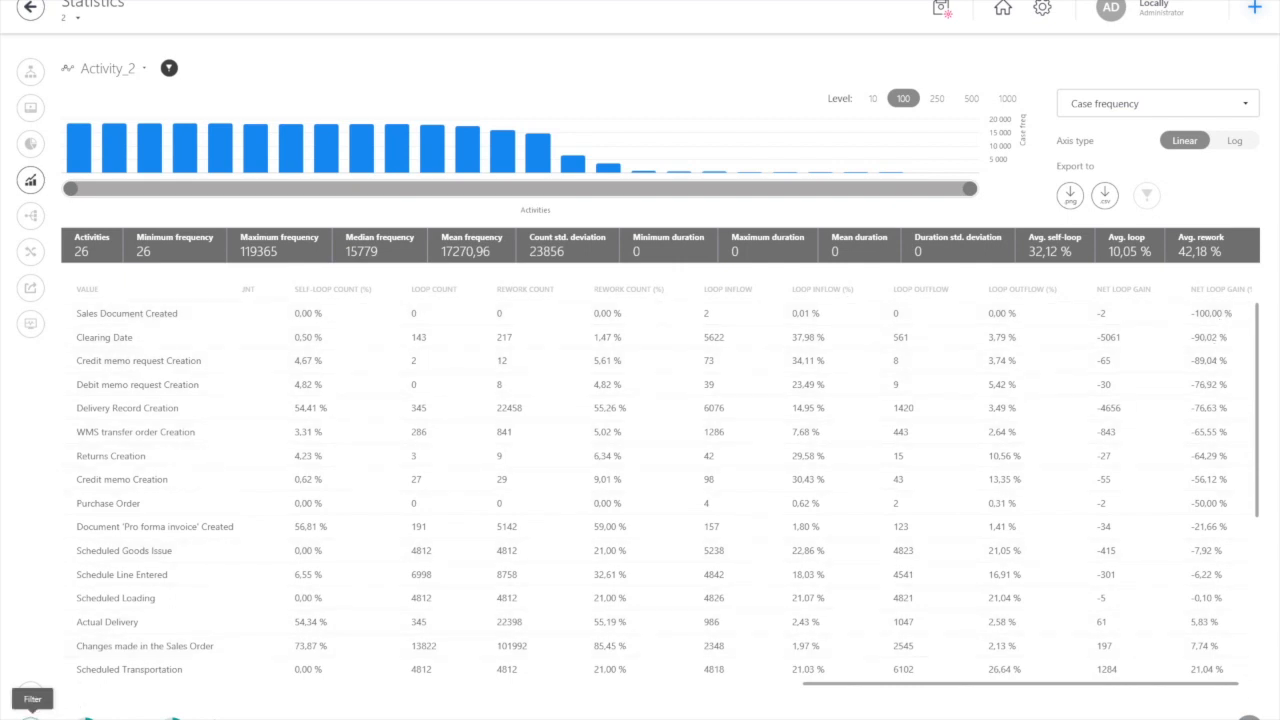
# Add a conditional attributes case filter on Activity_2 with the value Credit memo cancellation Creation.
pyautogui.click(34, 715)
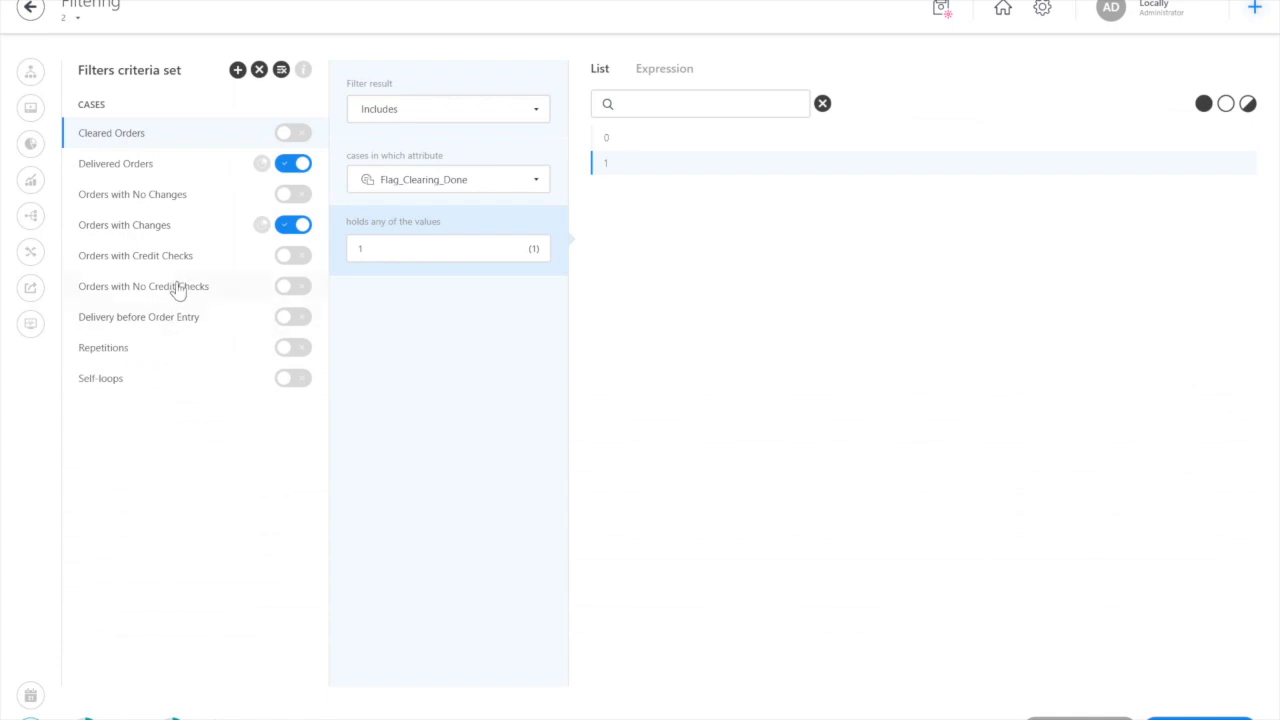
pyautogui.click(238, 72)
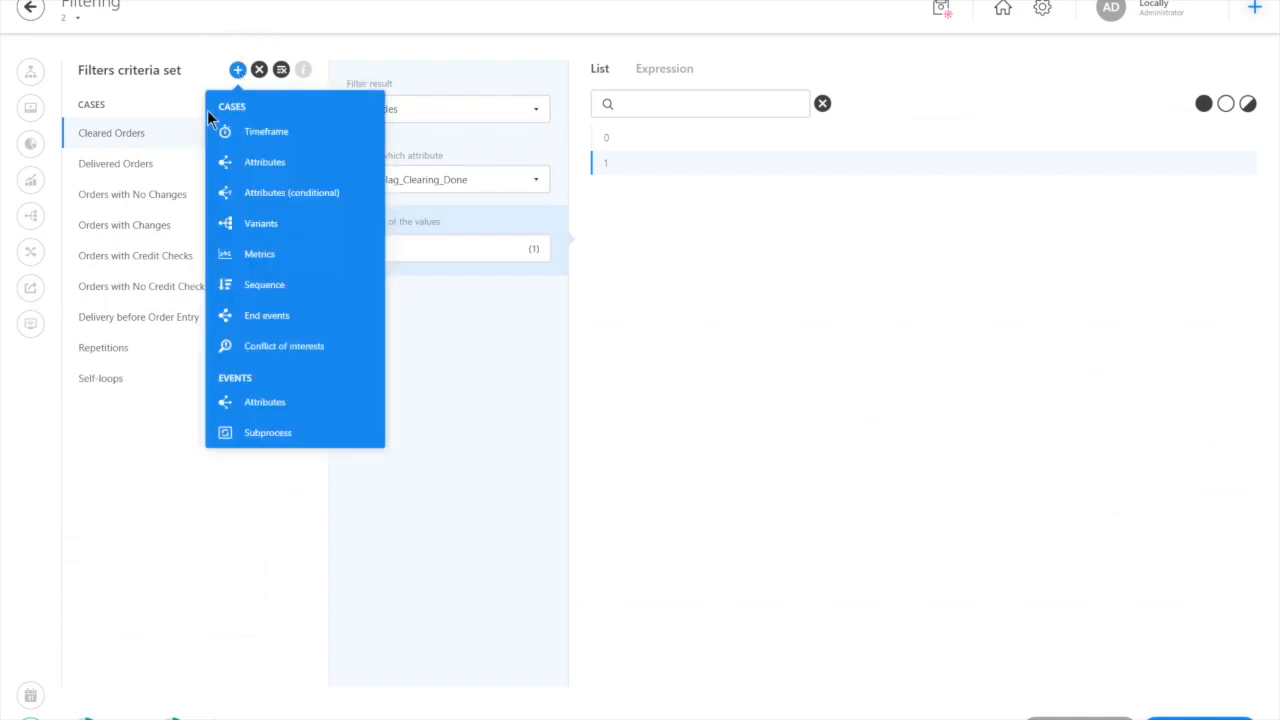
pyautogui.click(271, 196)
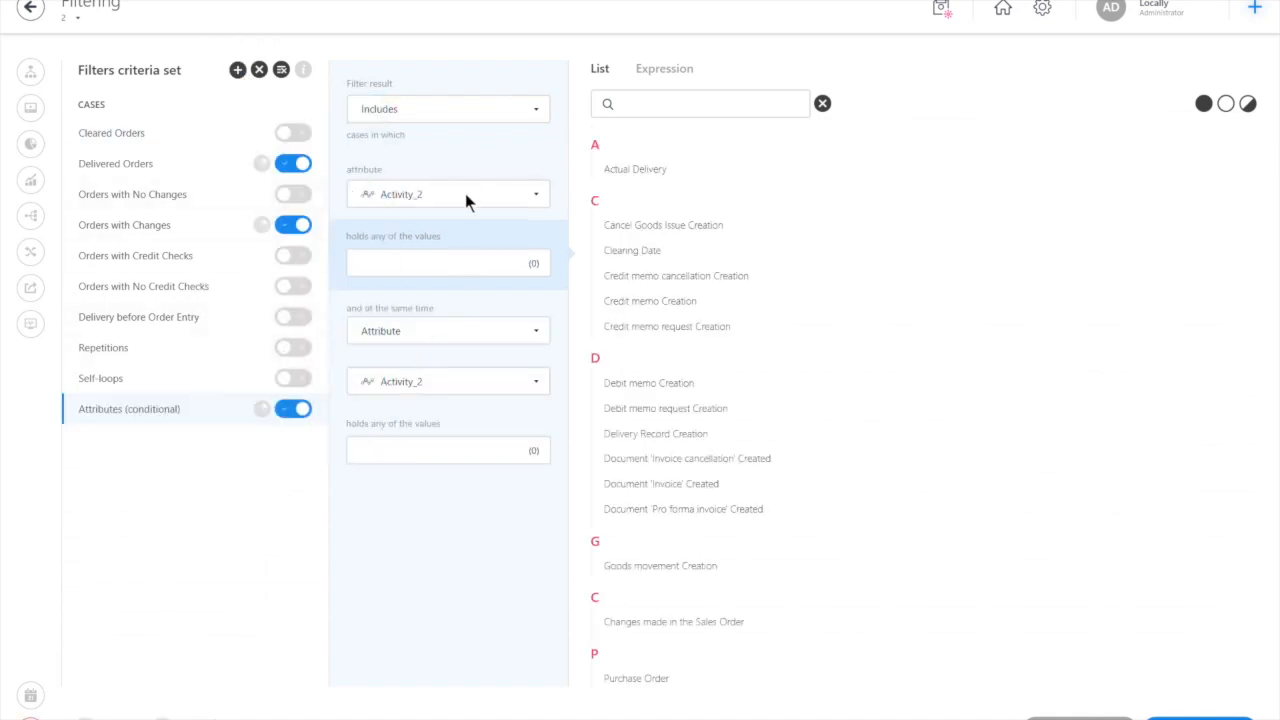
pyautogui.click(625, 276)
# Set the new filter's second condition to the Loop count metric and discard the filter changes.
pyautogui.click(394, 336)
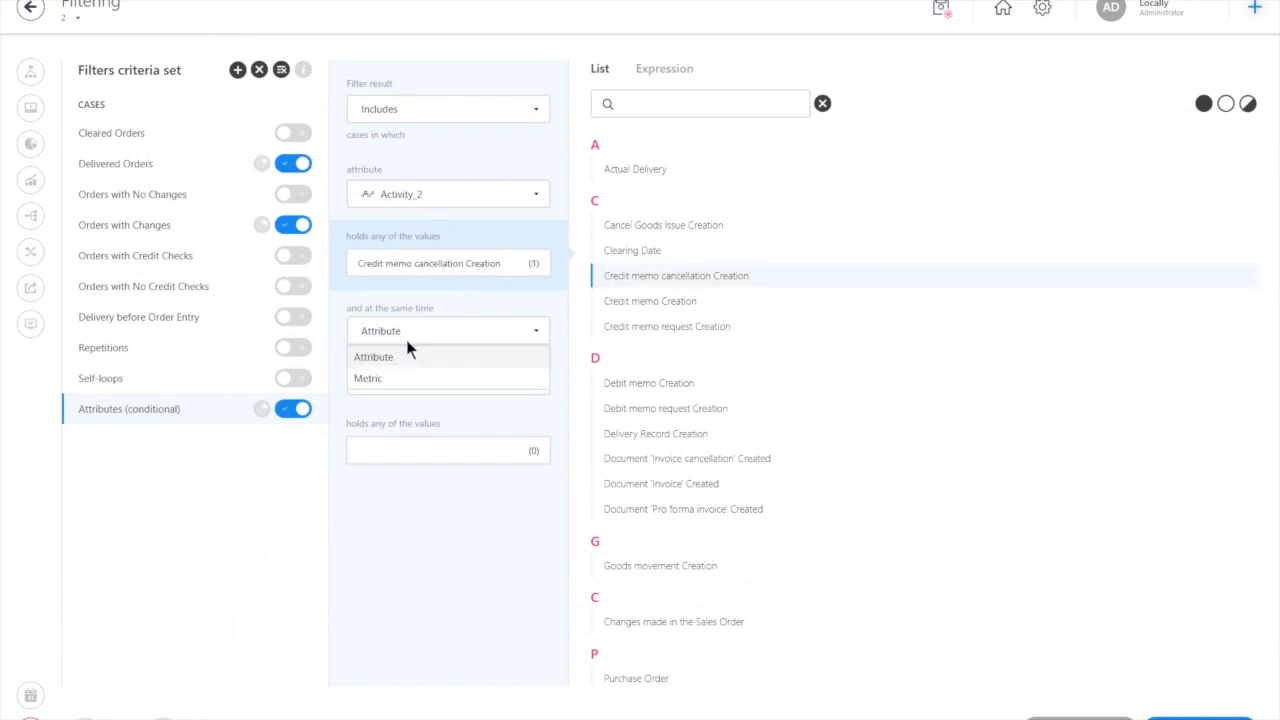
pyautogui.click(386, 380)
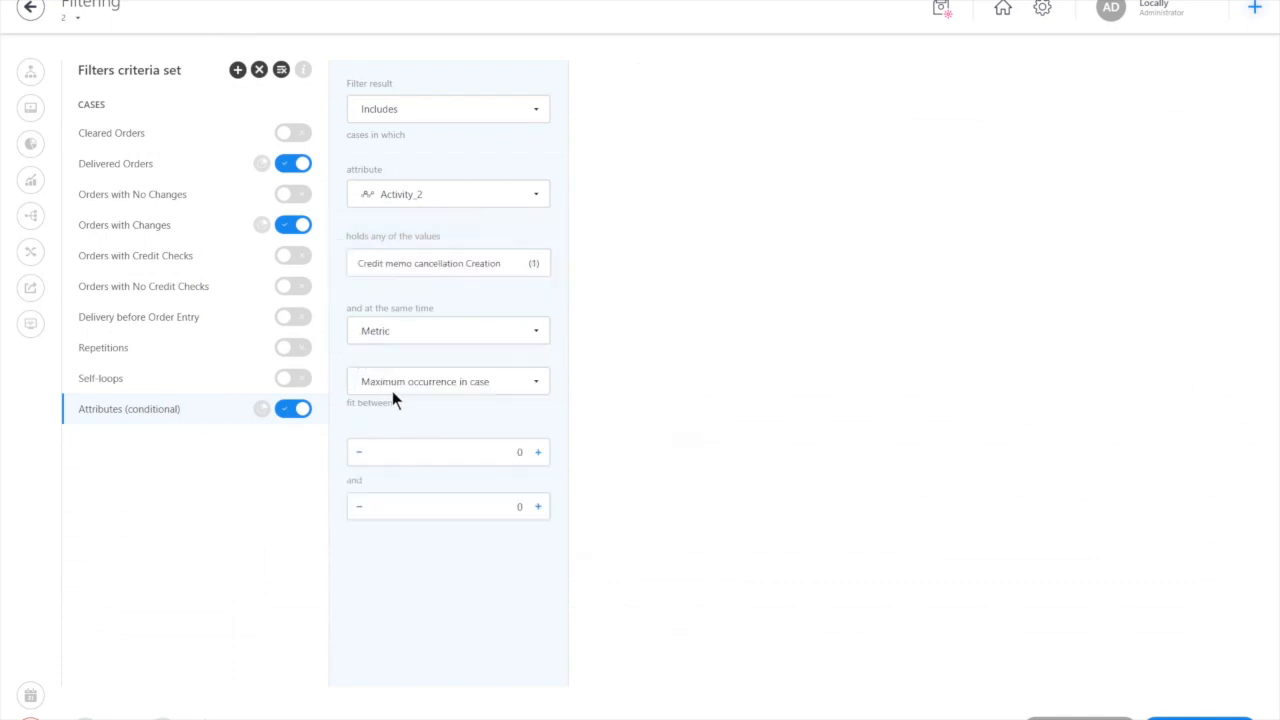
pyautogui.click(403, 382)
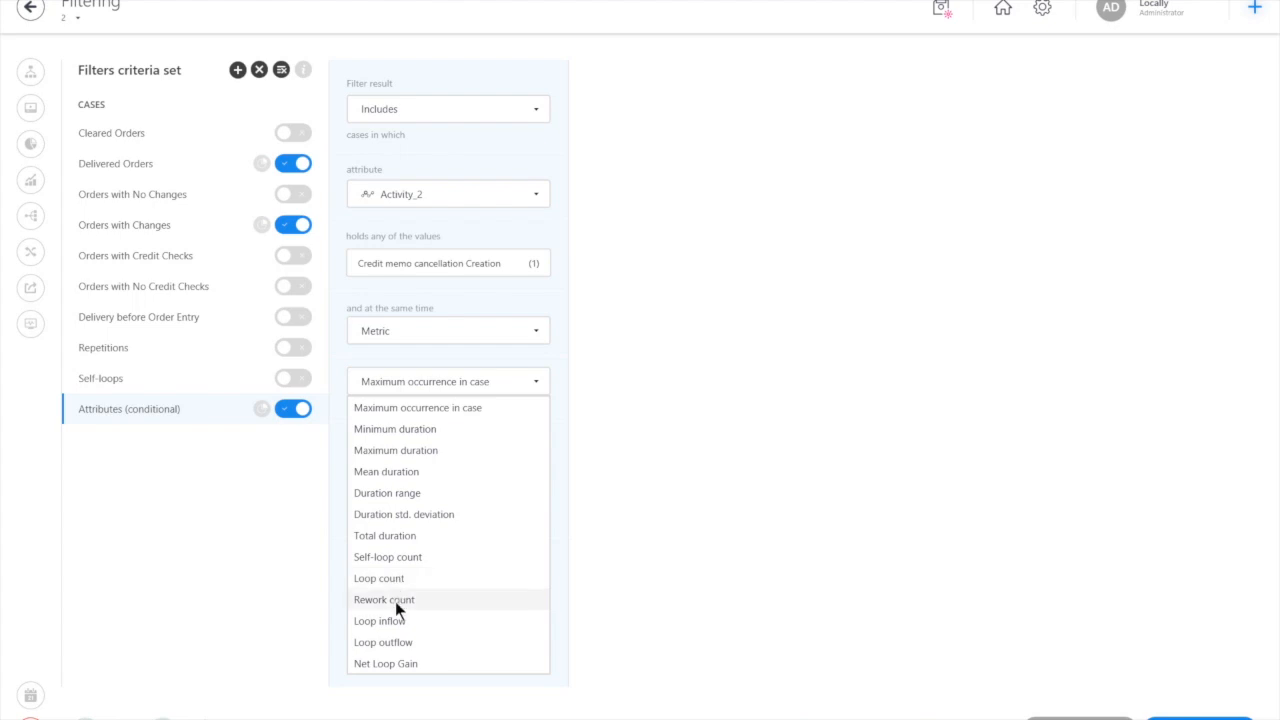
pyautogui.click(379, 581)
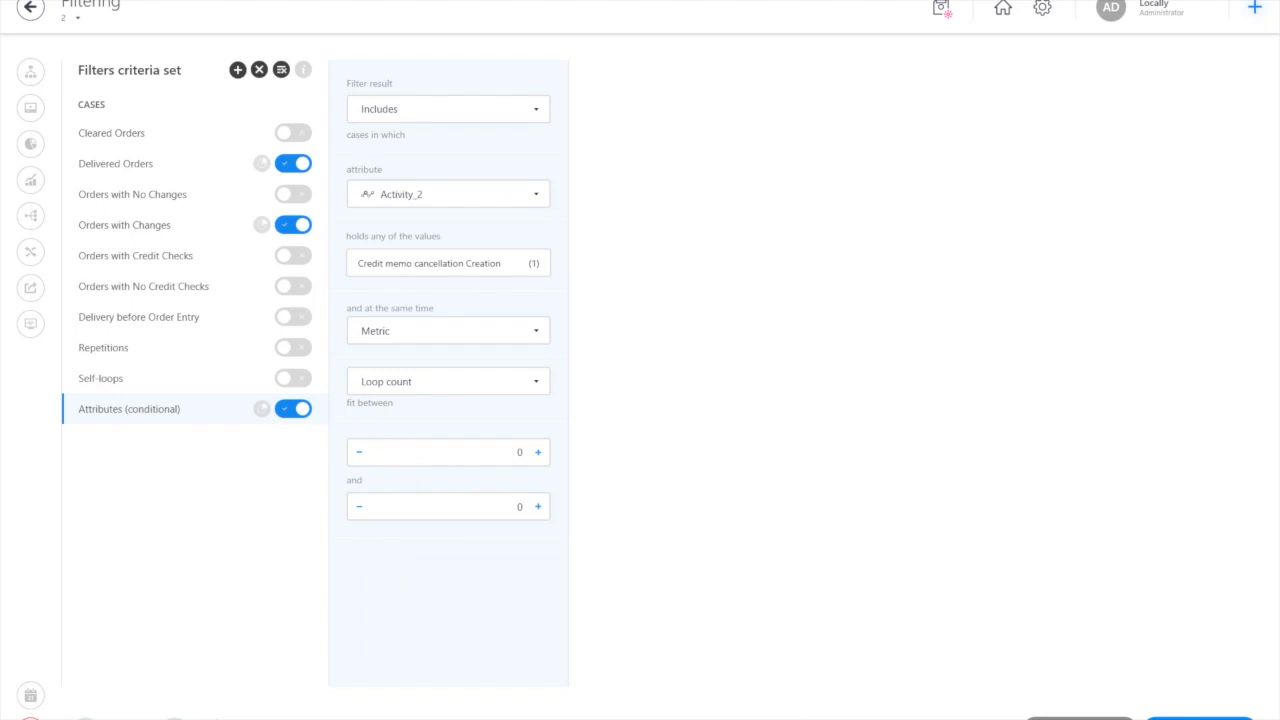
pyautogui.click(1080, 718)
pyautogui.click(704, 394)
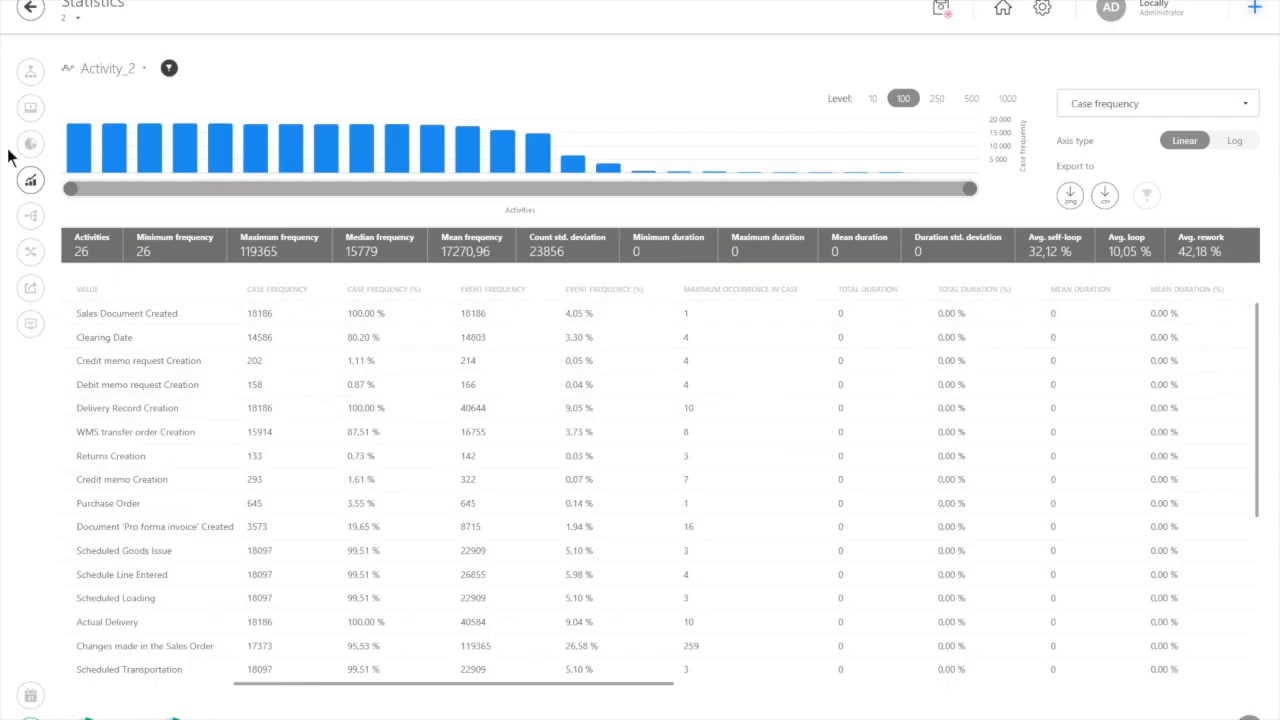
# Return to the process map of view 2 and set its rework metric to Self-loop count.
pyautogui.click(30, 76)
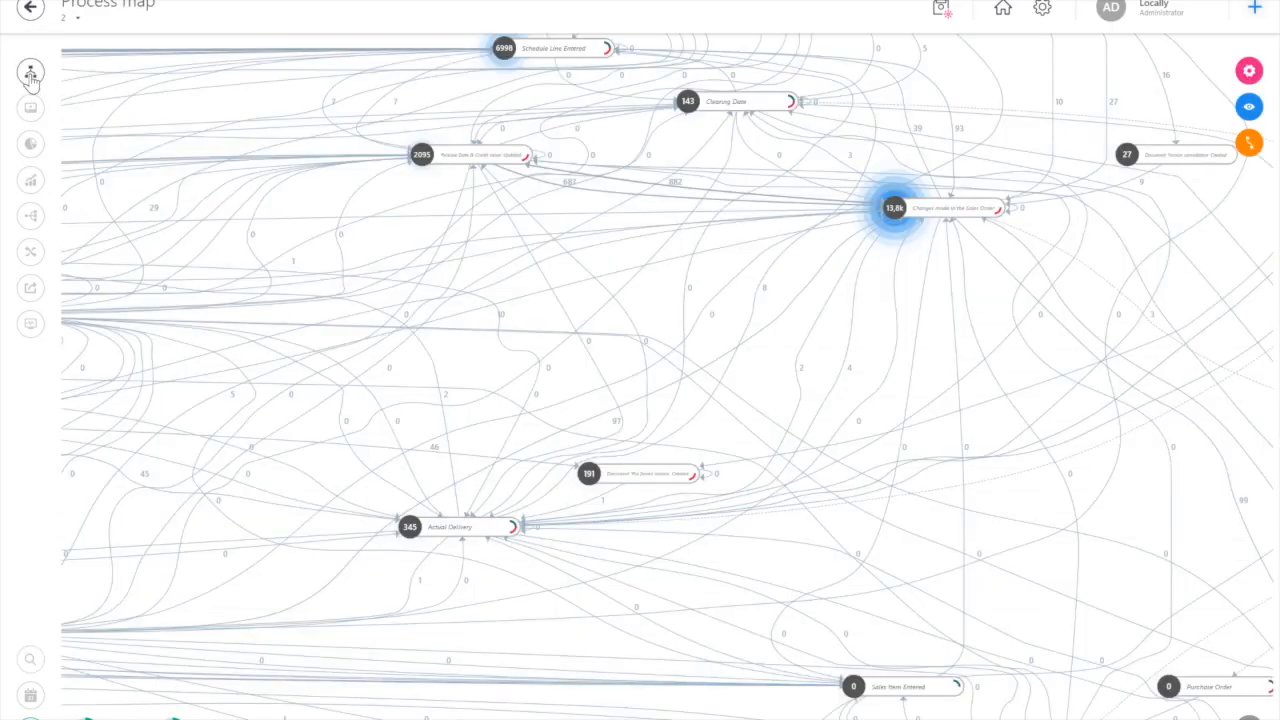
pyautogui.scroll(2, 880, 340)
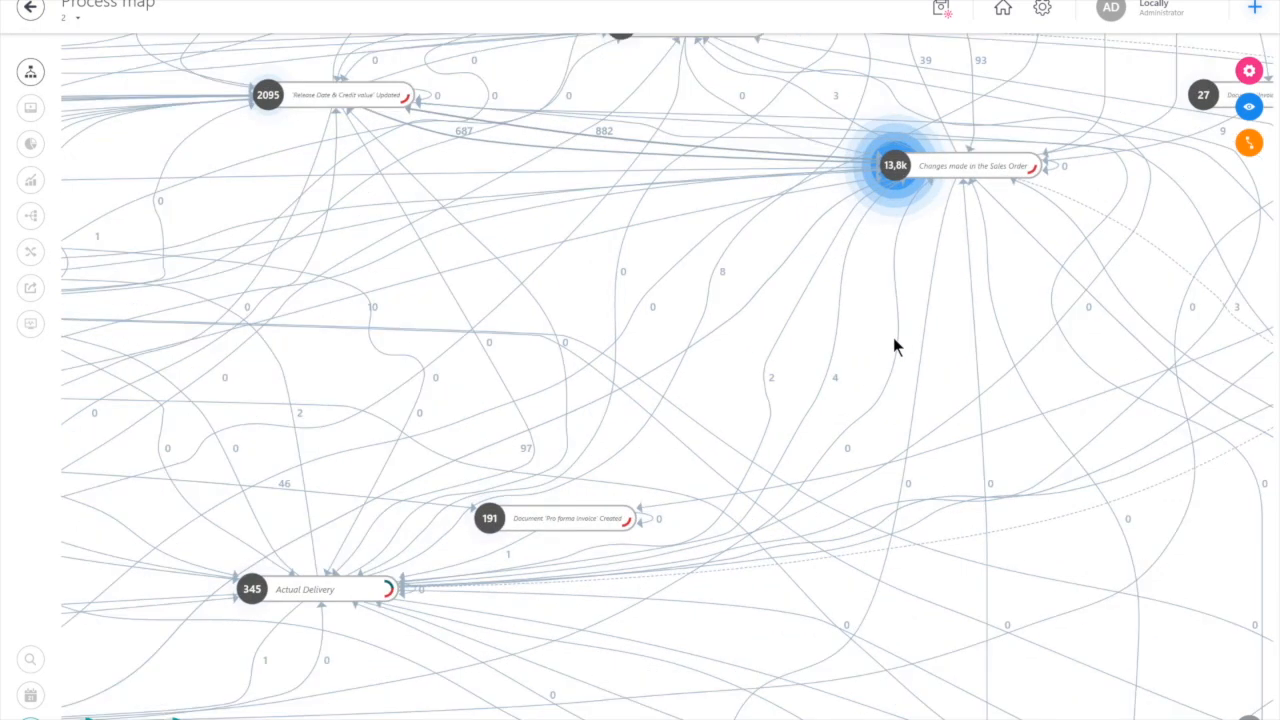
pyautogui.scroll(-3, 893, 337)
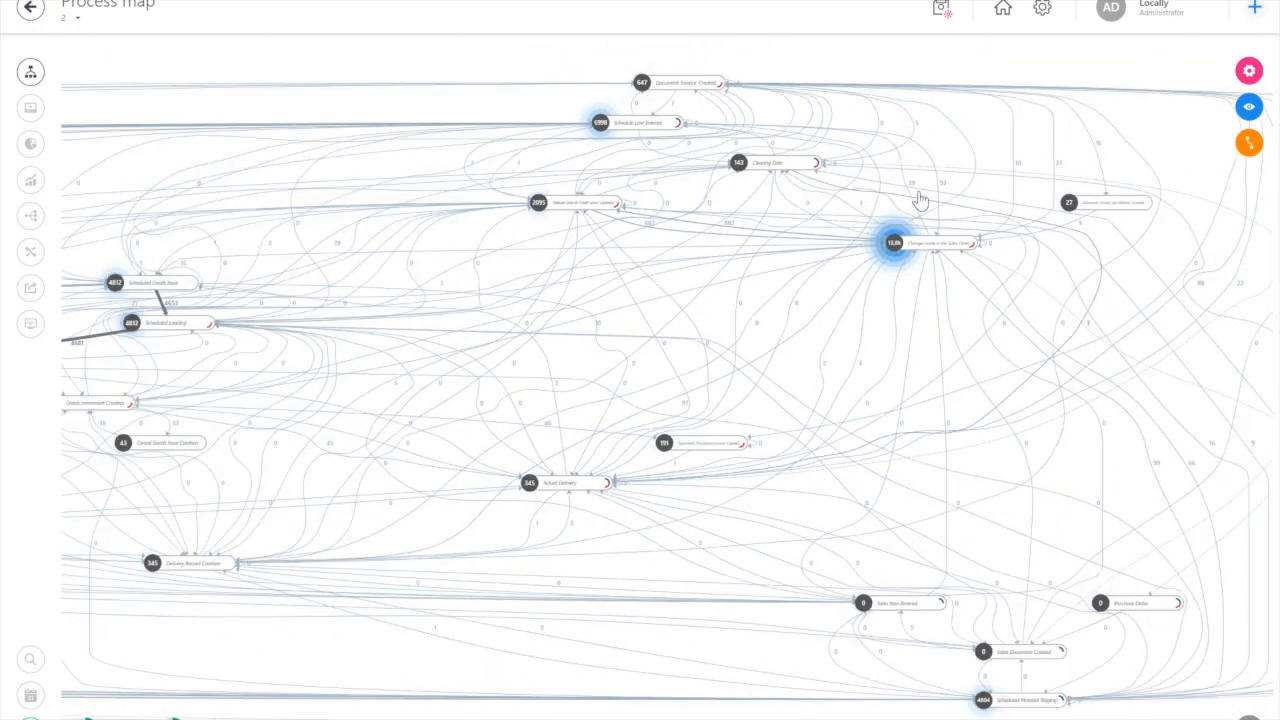
pyautogui.click(1249, 70)
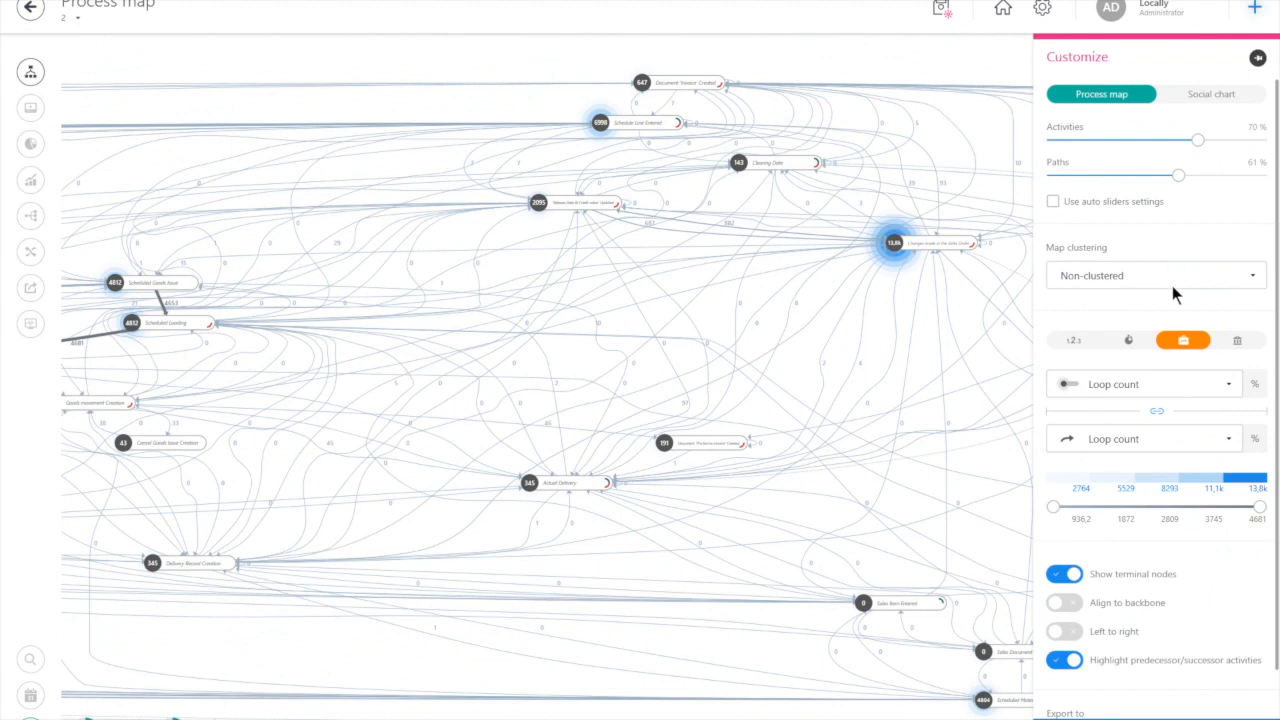
pyautogui.click(1154, 386)
pyautogui.click(1119, 411)
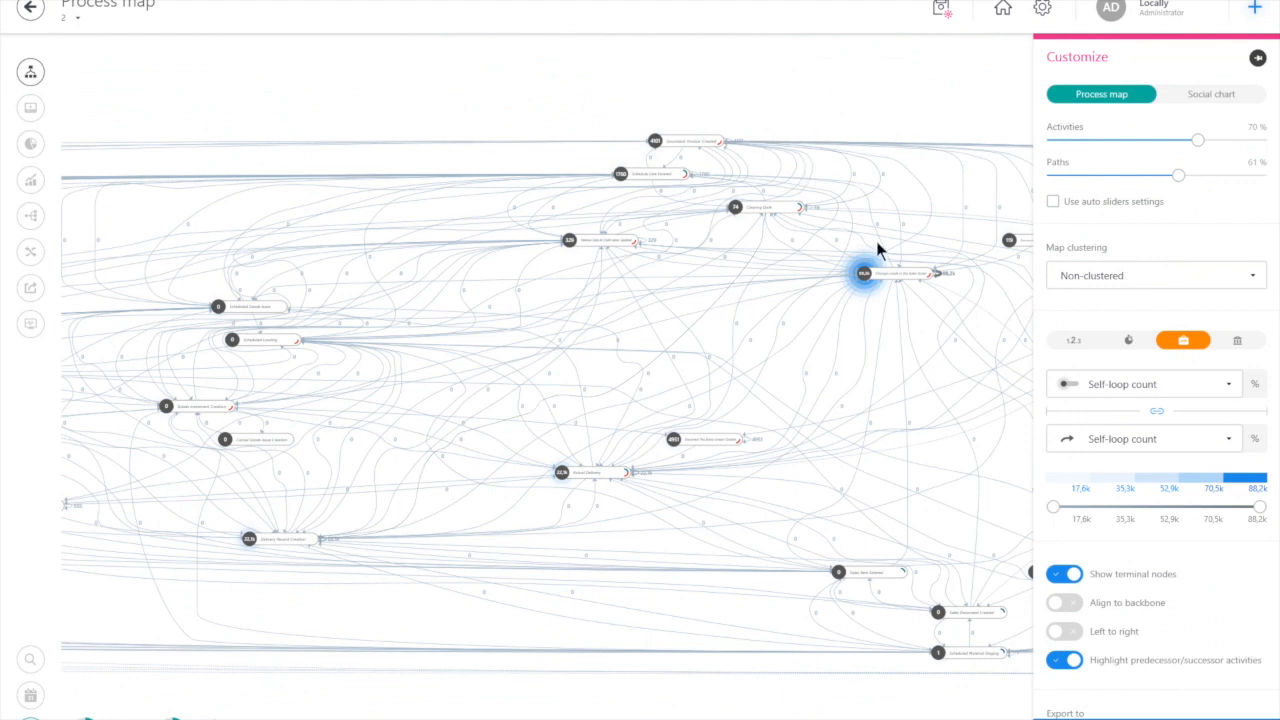
# Examine the self-loop count on the process map around the Changes made in the Sales Order activity.
pyautogui.moveTo(888, 341); pyautogui.dragTo(803, 349)
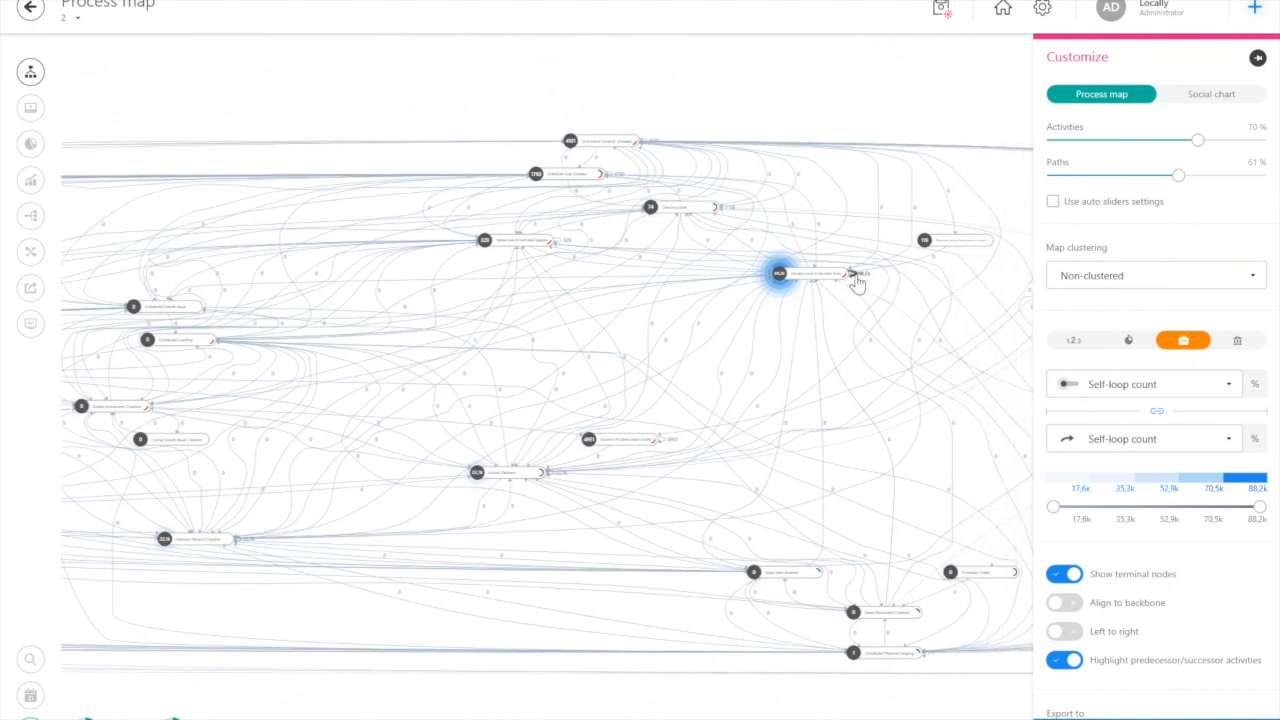
pyautogui.scroll(2, 869, 279)
pyautogui.scroll(1, 868, 273)
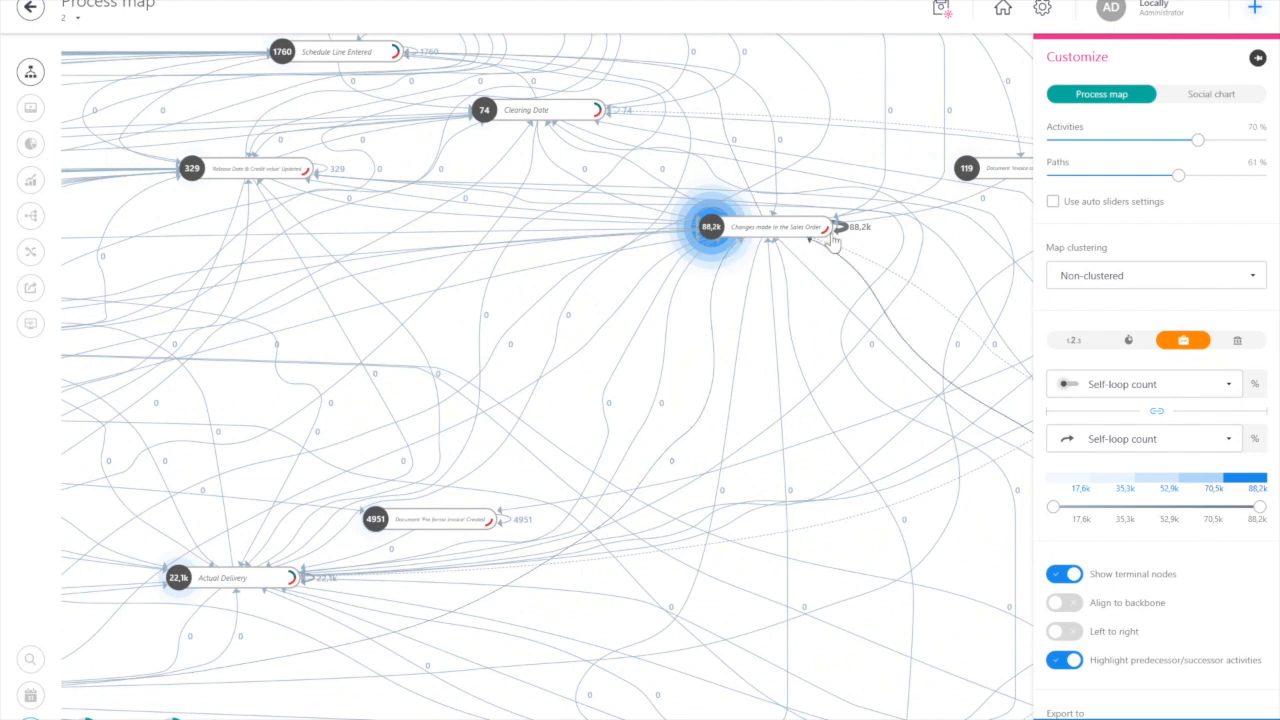
pyautogui.scroll(-2, 771, 356)
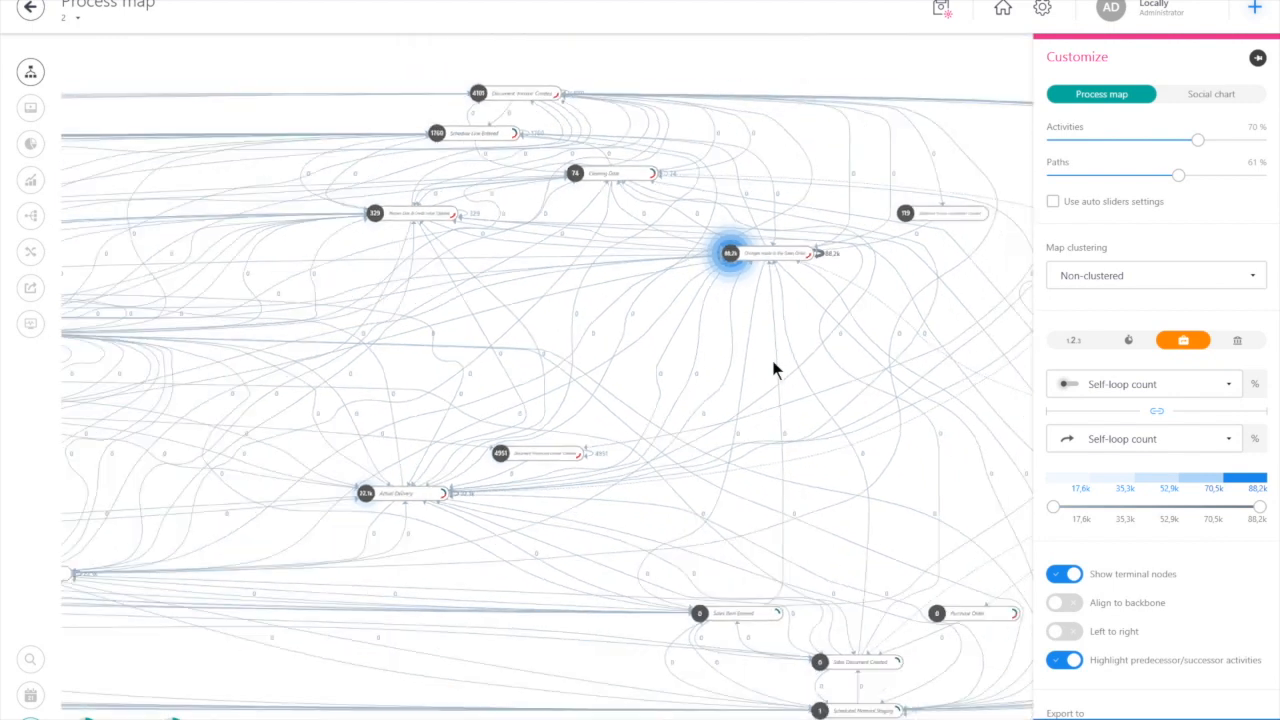
pyautogui.scroll(-2, 680, 316)
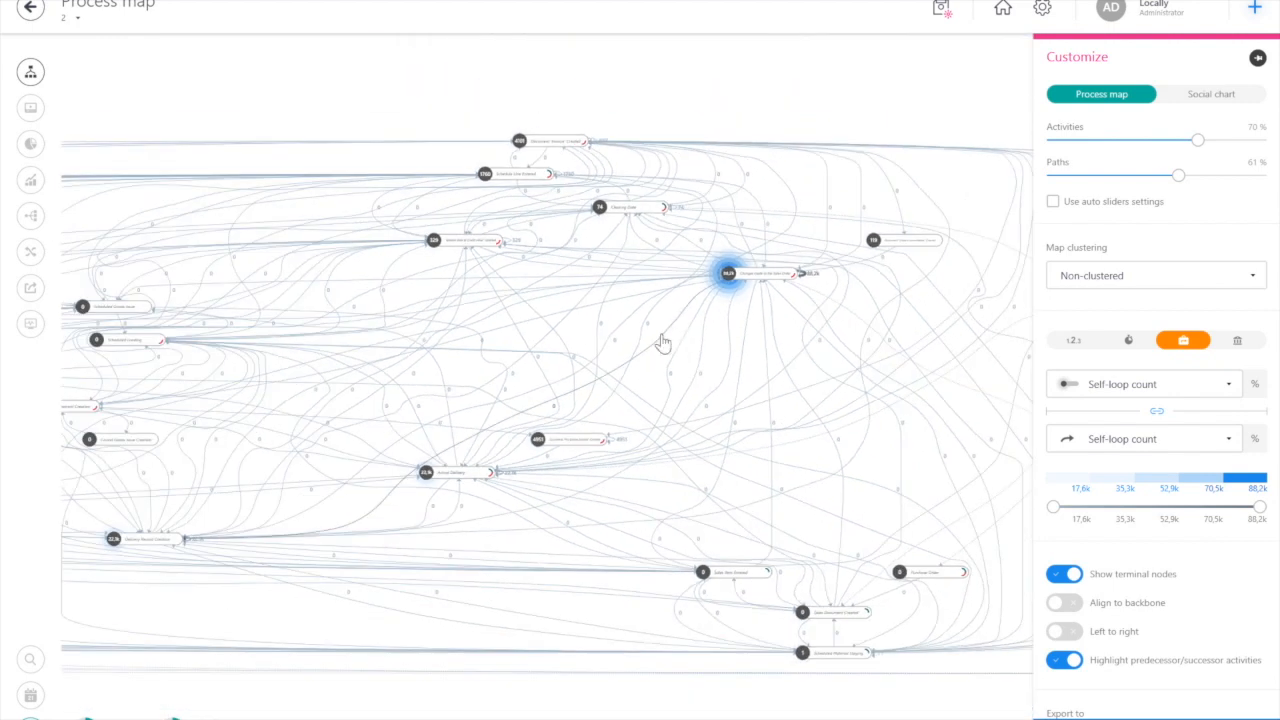
# Set the process map's rework metric to Loop count and inspect the Scheduled Goods Issue and Scheduled Loading area.
pyautogui.click(1087, 383)
pyautogui.click(1084, 437)
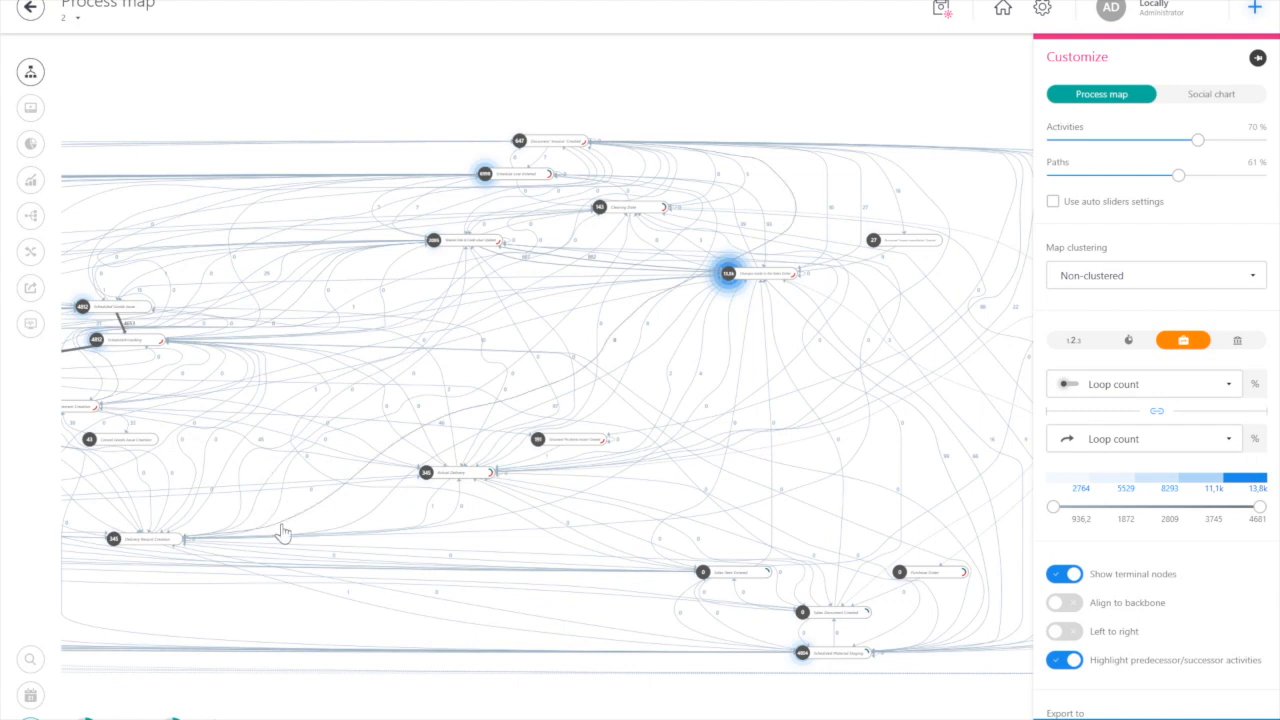
pyautogui.moveTo(300, 500); pyautogui.dragTo(413, 481)
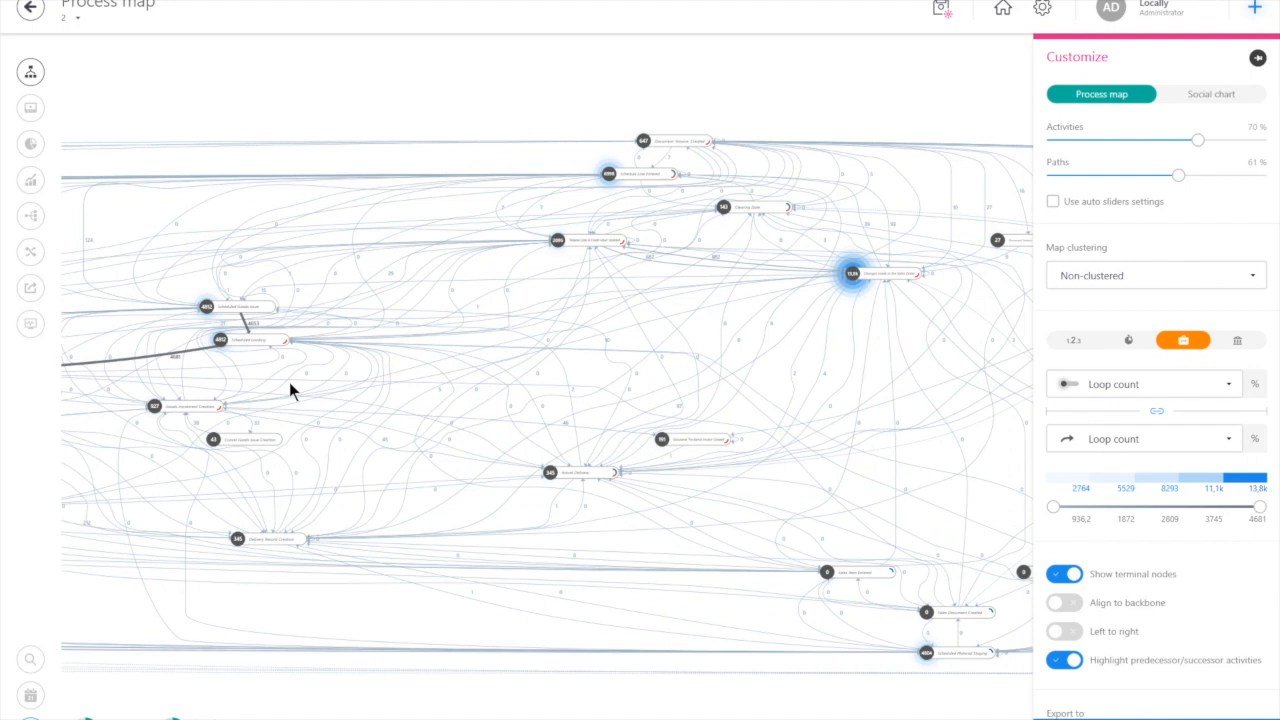
# Set the process map's rework metric to Loop outflow and inspect the whole map with the customization settings closed.
pyautogui.click(1154, 392)
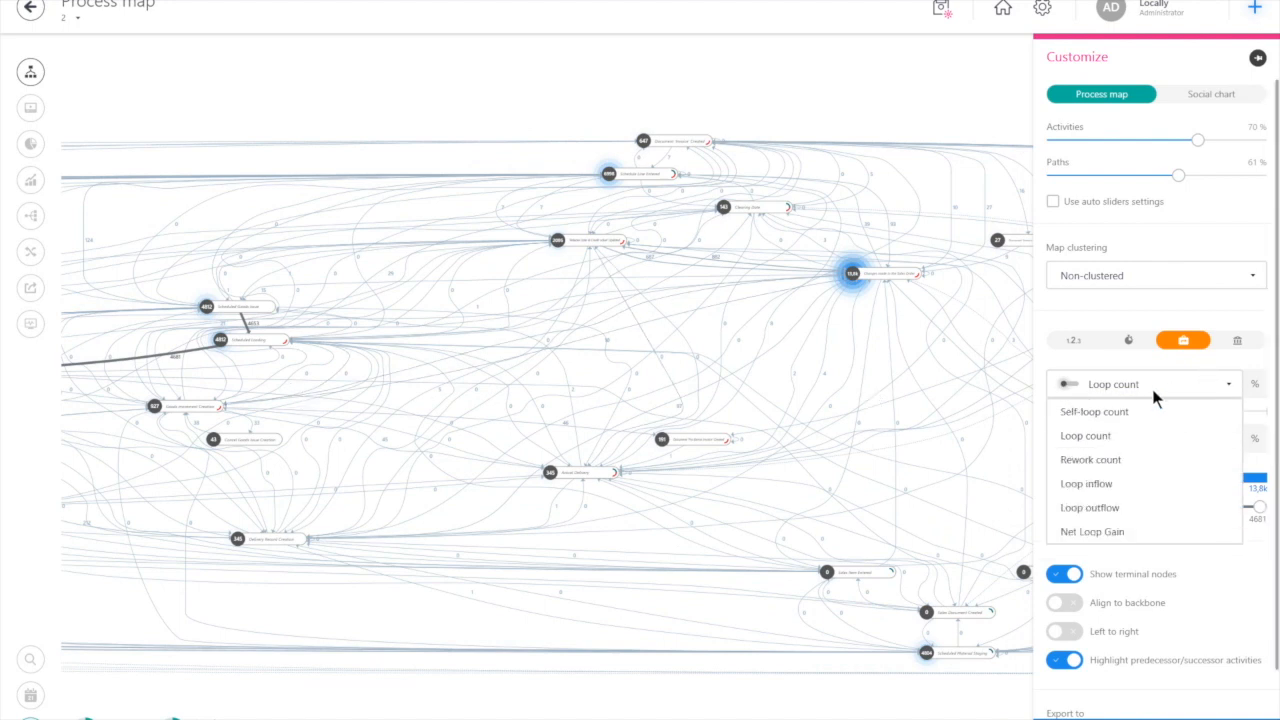
pyautogui.click(1113, 507)
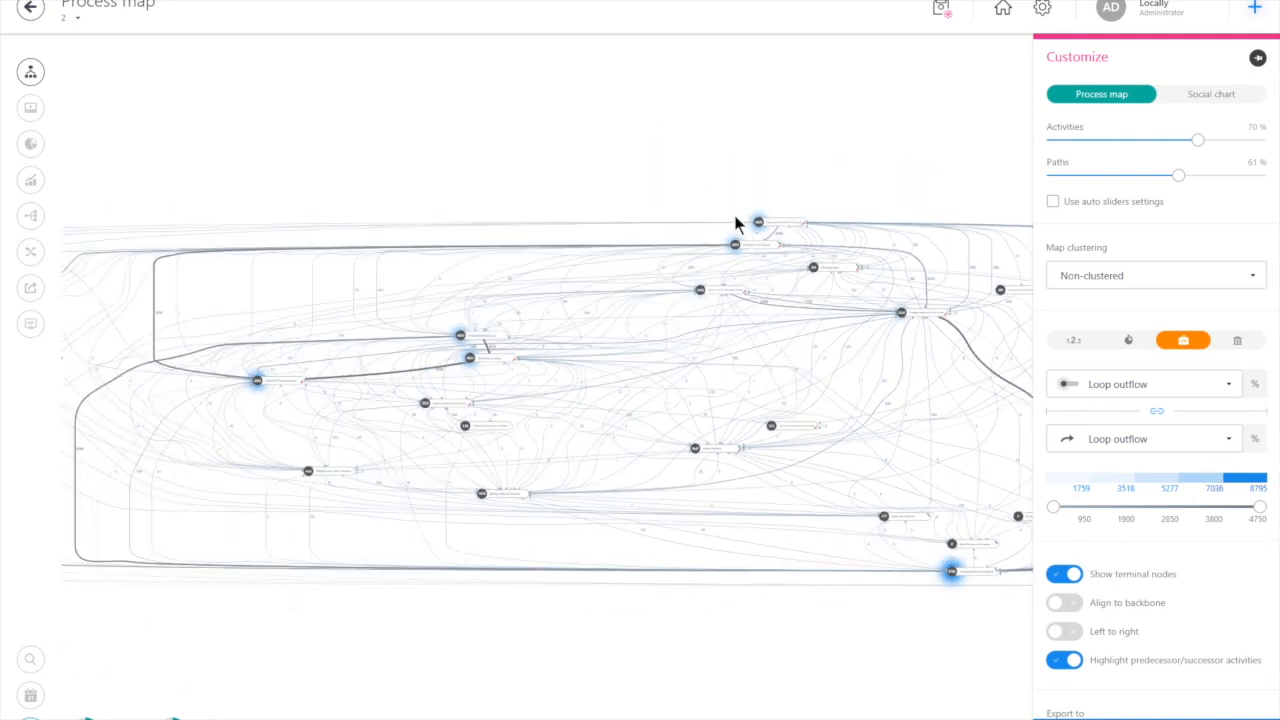
pyautogui.click(896, 170)
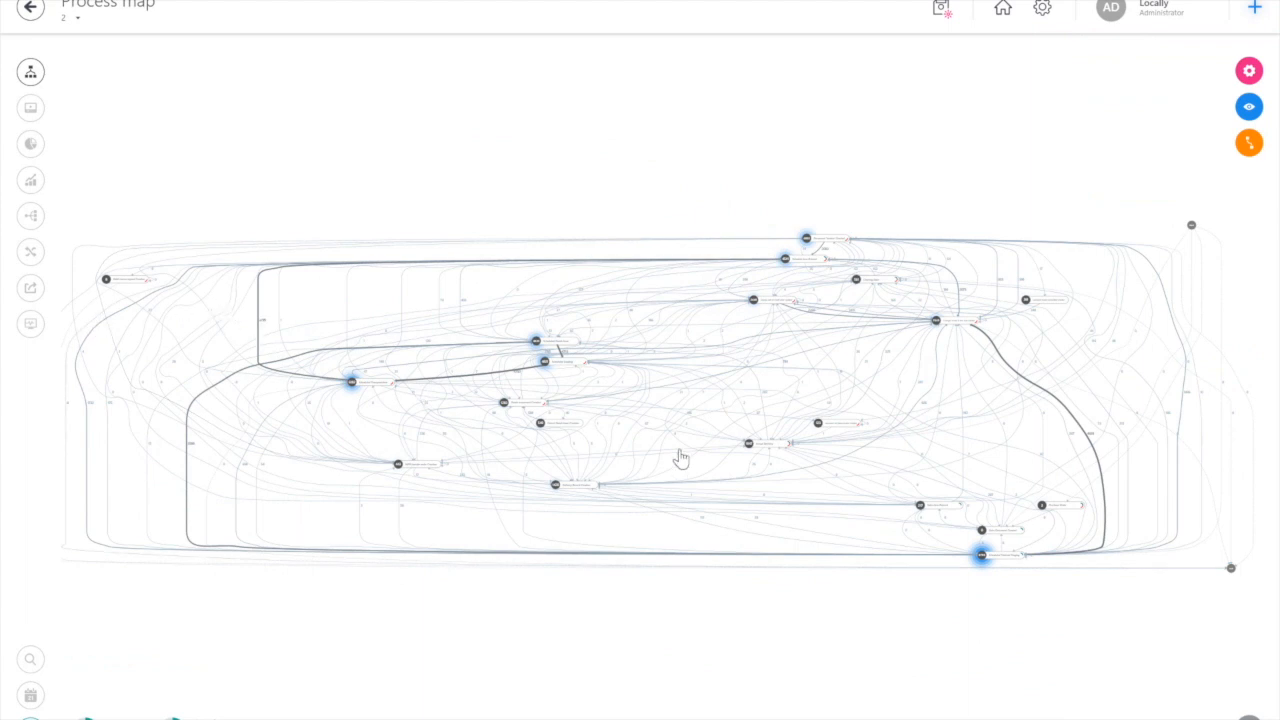
pyautogui.scroll(5, 700, 429)
pyautogui.scroll(-3, 698, 420)
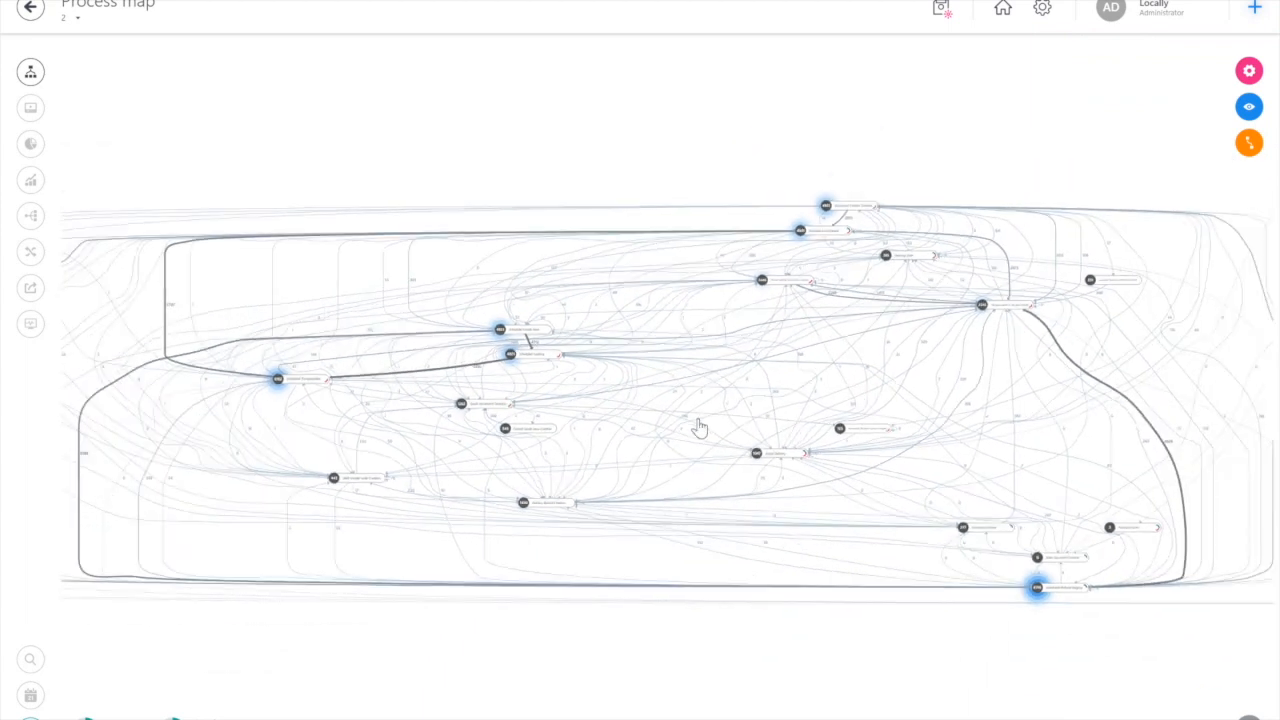
# Limit the displayed paths to those with the highest loop outflow, inspect them, and restore the full value range.
pyautogui.click(1249, 70)
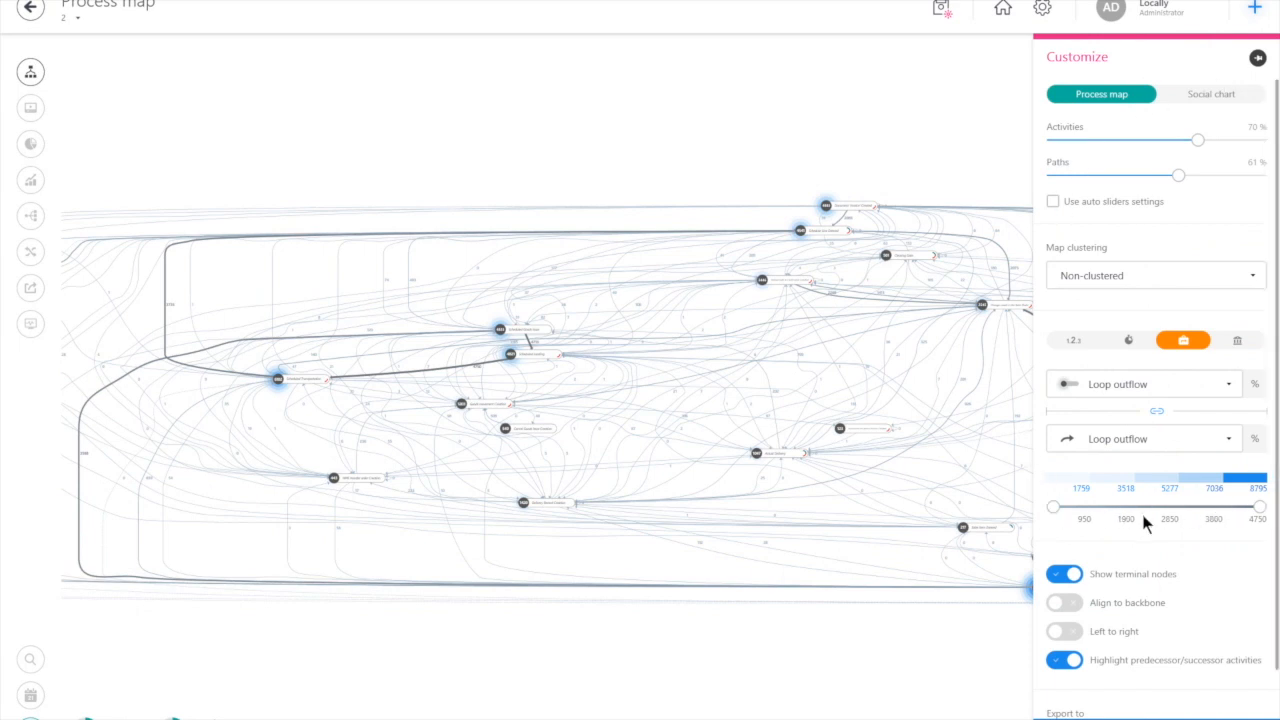
pyautogui.moveTo(1054, 511); pyautogui.dragTo(1191, 523)
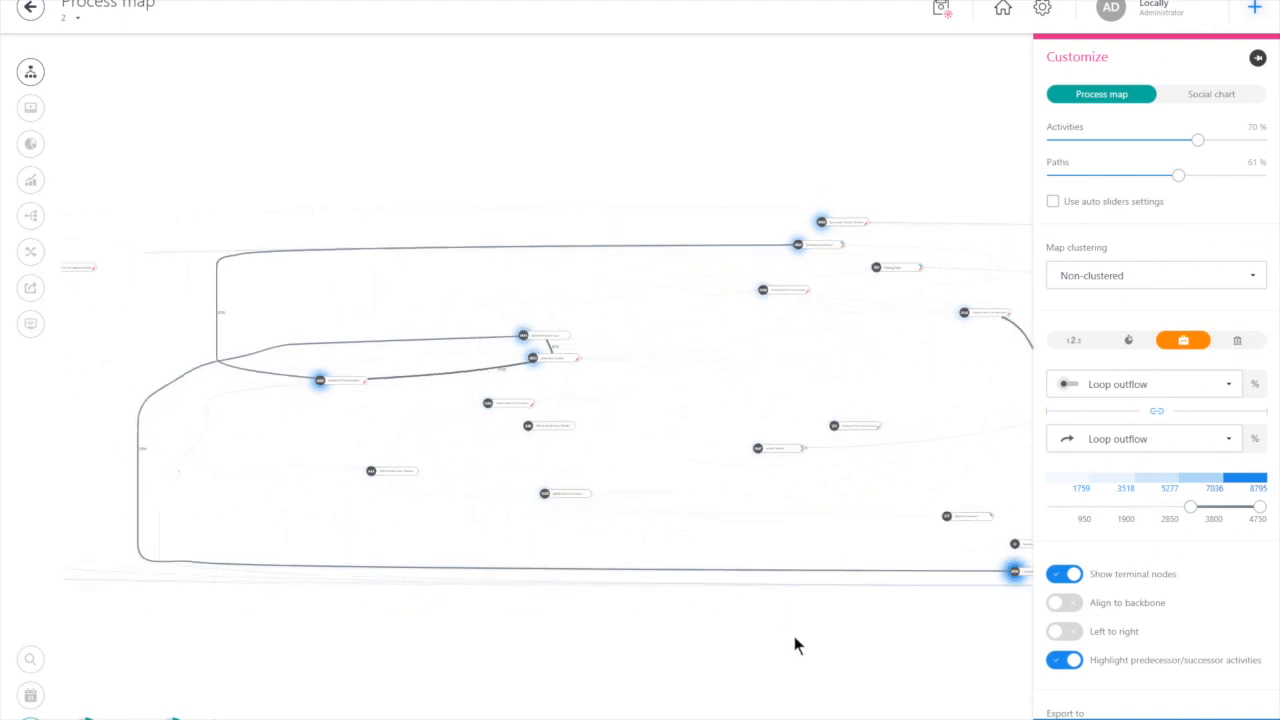
pyautogui.click(849, 628)
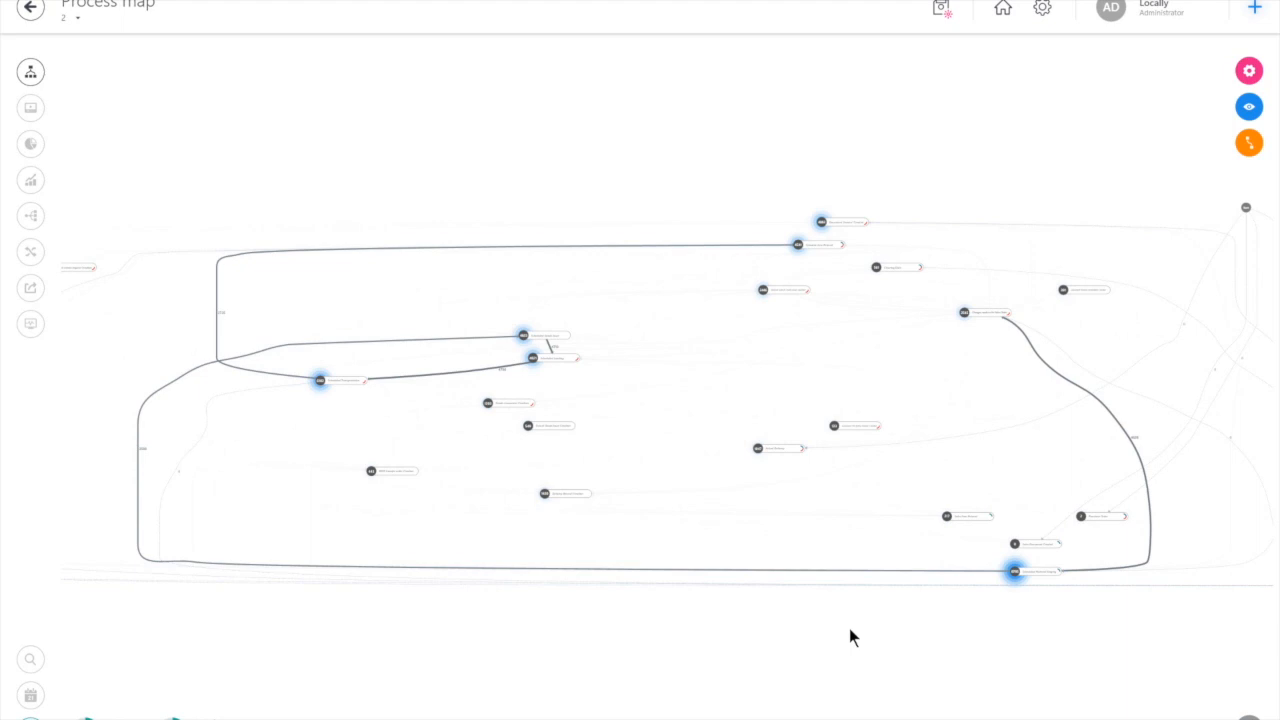
pyautogui.click(1249, 71)
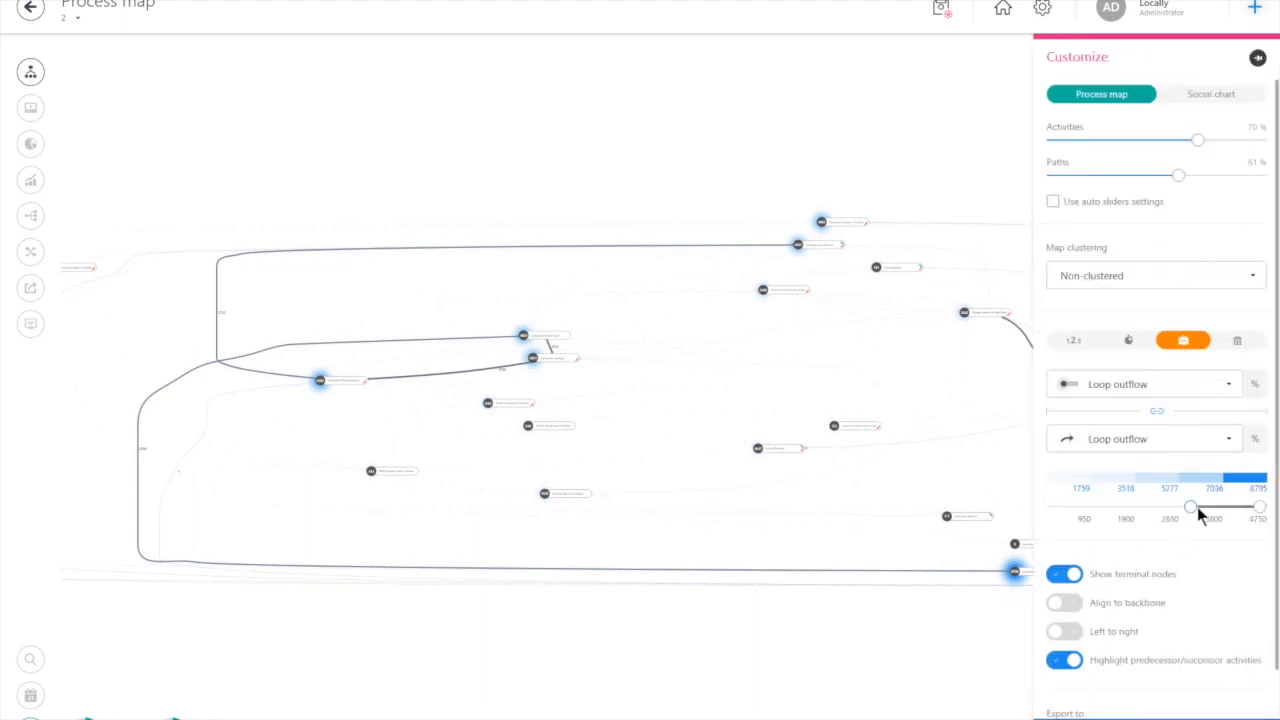
pyautogui.moveTo(1197, 507); pyautogui.dragTo(1052, 508)
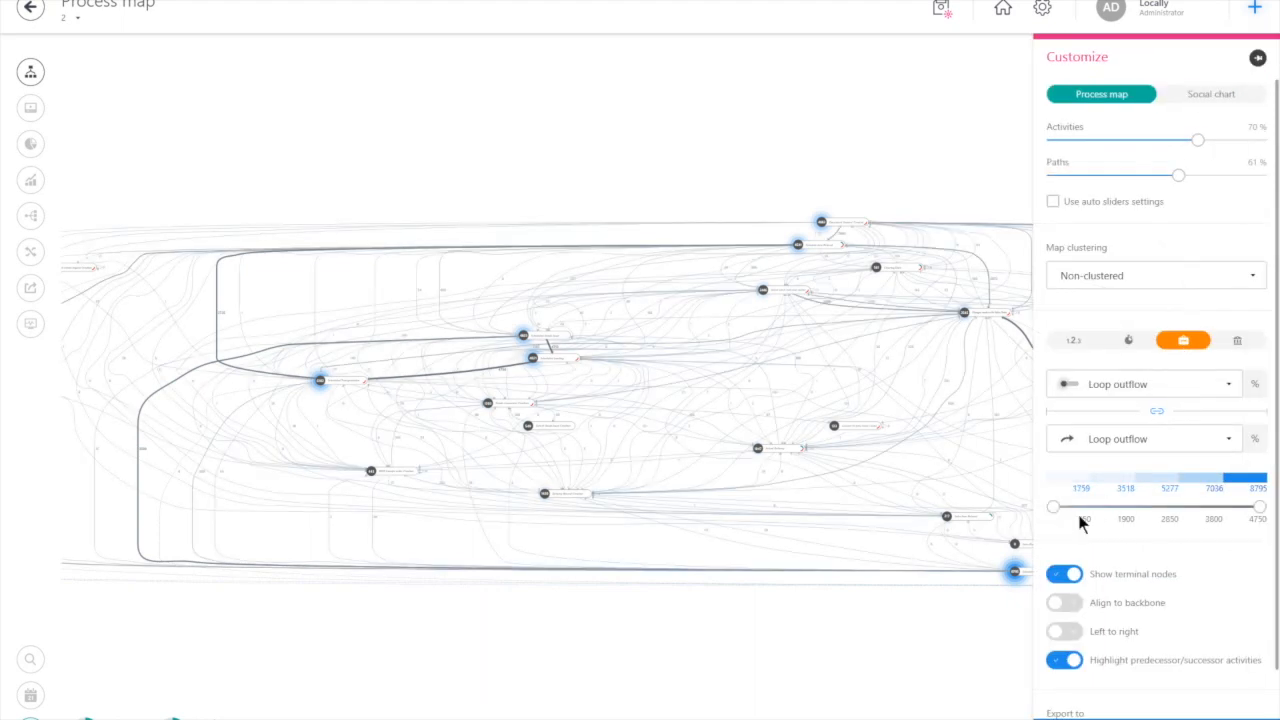
# Set the activity metric to Net Loop Gain and examine the Scheduled Material Staging and Clearing Date activities.
pyautogui.click(1145, 390)
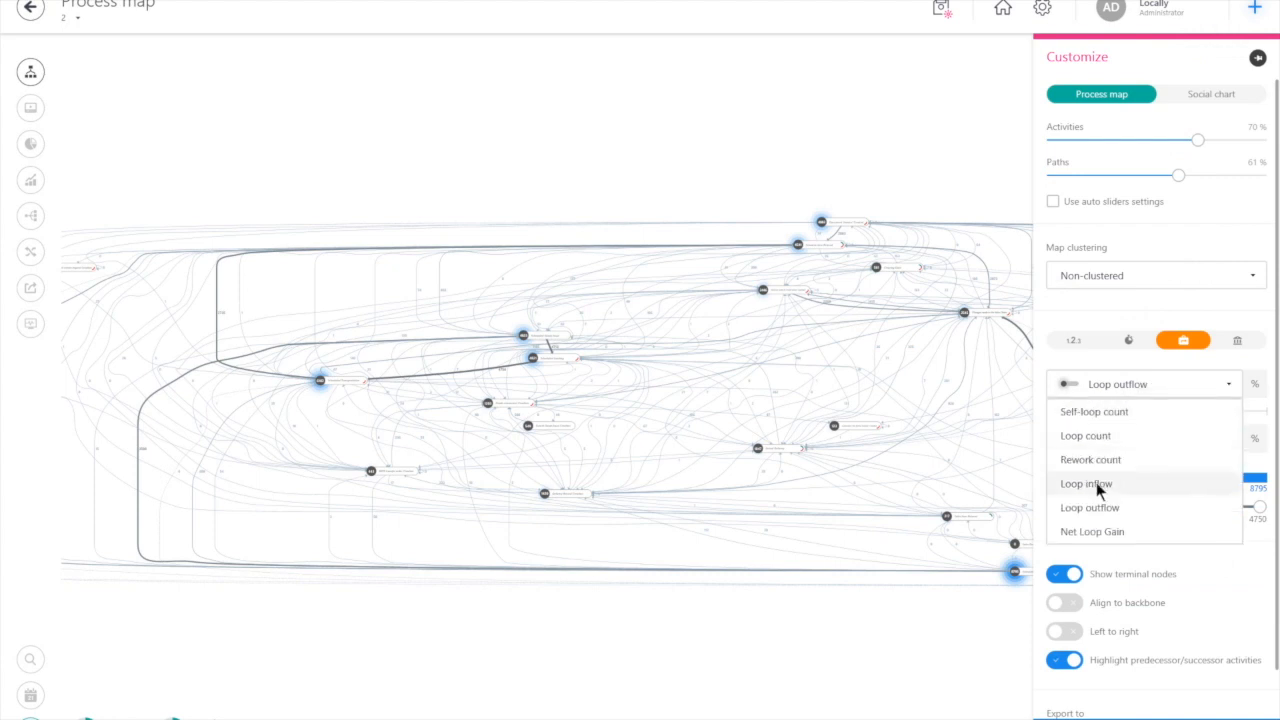
pyautogui.click(1113, 533)
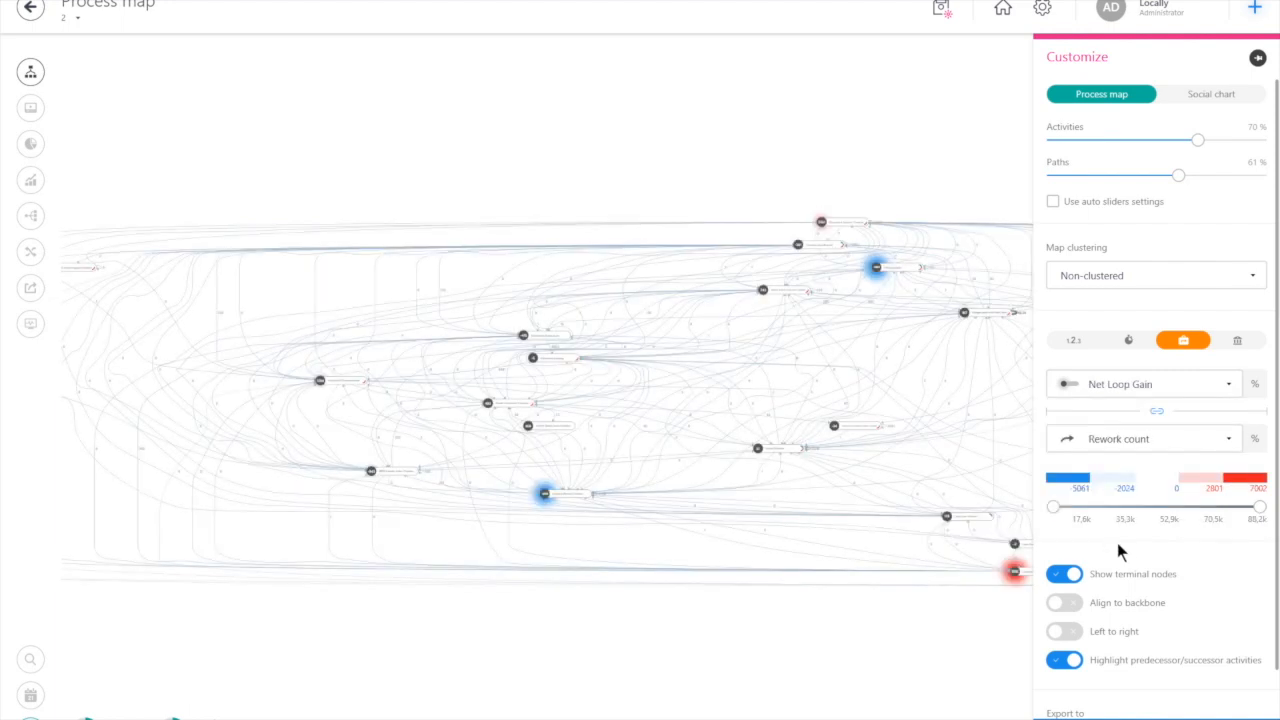
pyautogui.moveTo(923, 603); pyautogui.dragTo(870, 603)
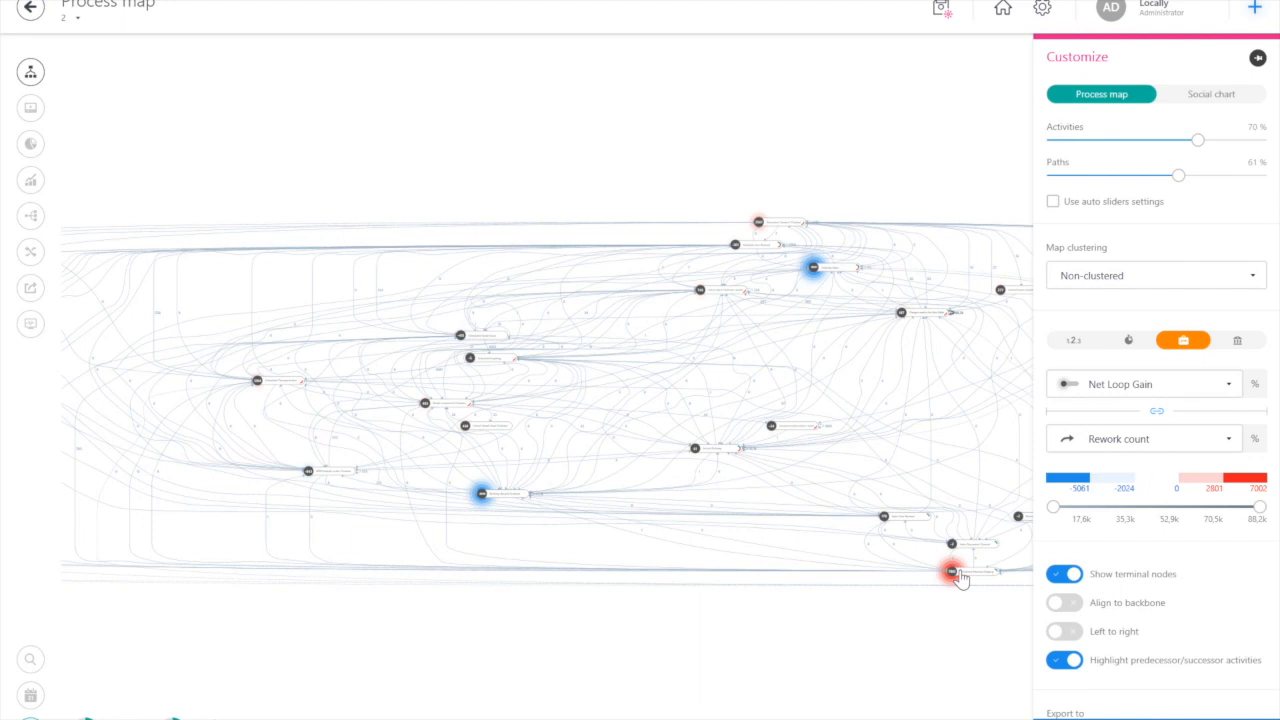
pyautogui.scroll(5, 980, 594)
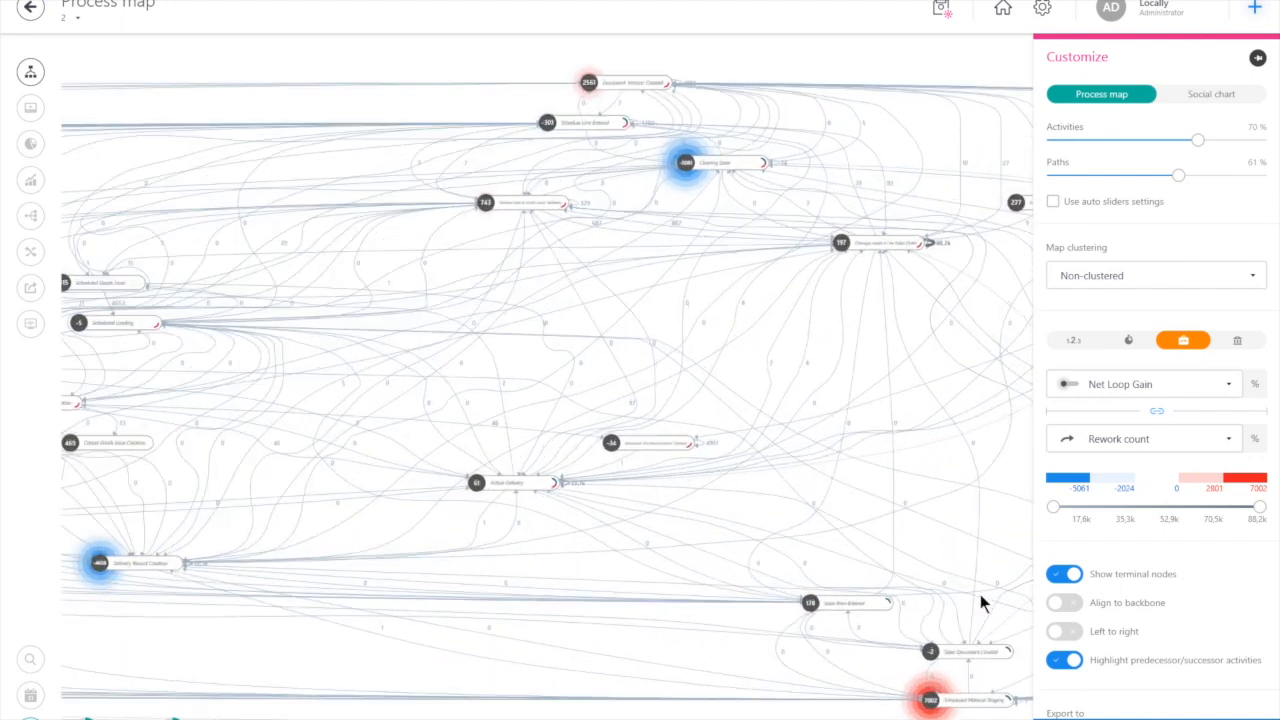
pyautogui.moveTo(900, 658); pyautogui.dragTo(854, 580)
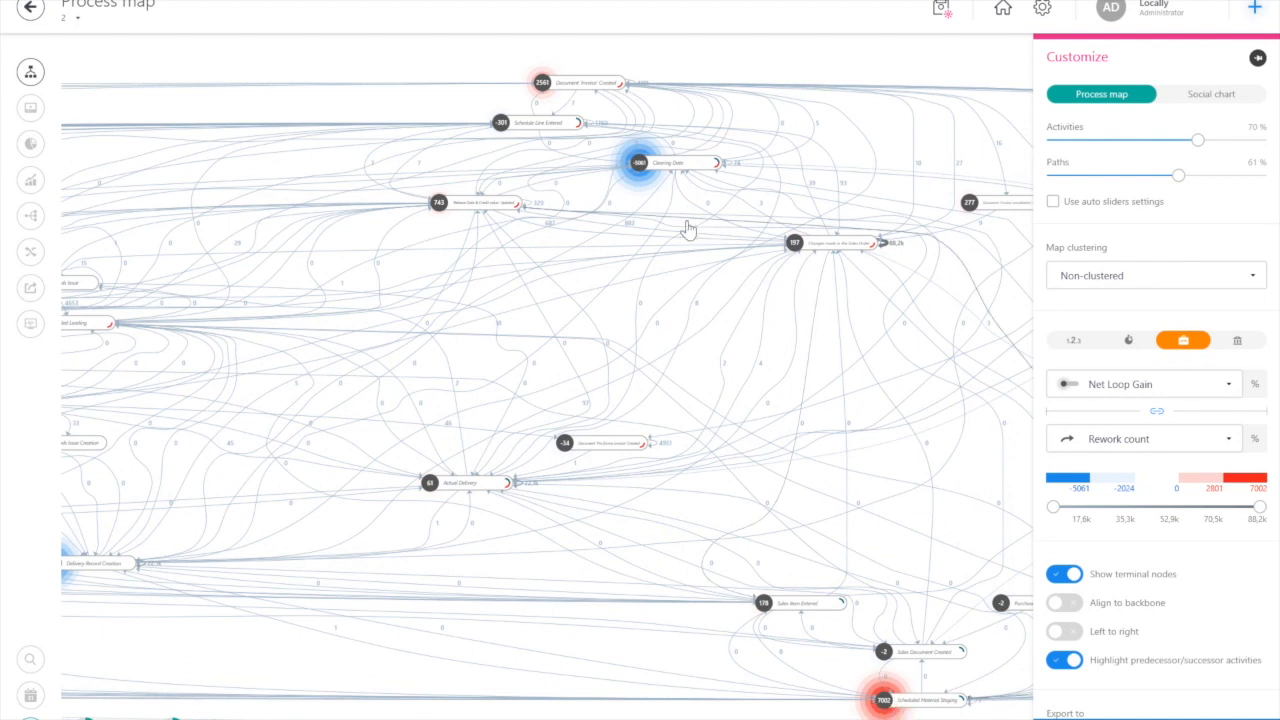
pyautogui.scroll(2, 652, 193)
pyautogui.scroll(2, 652, 193)
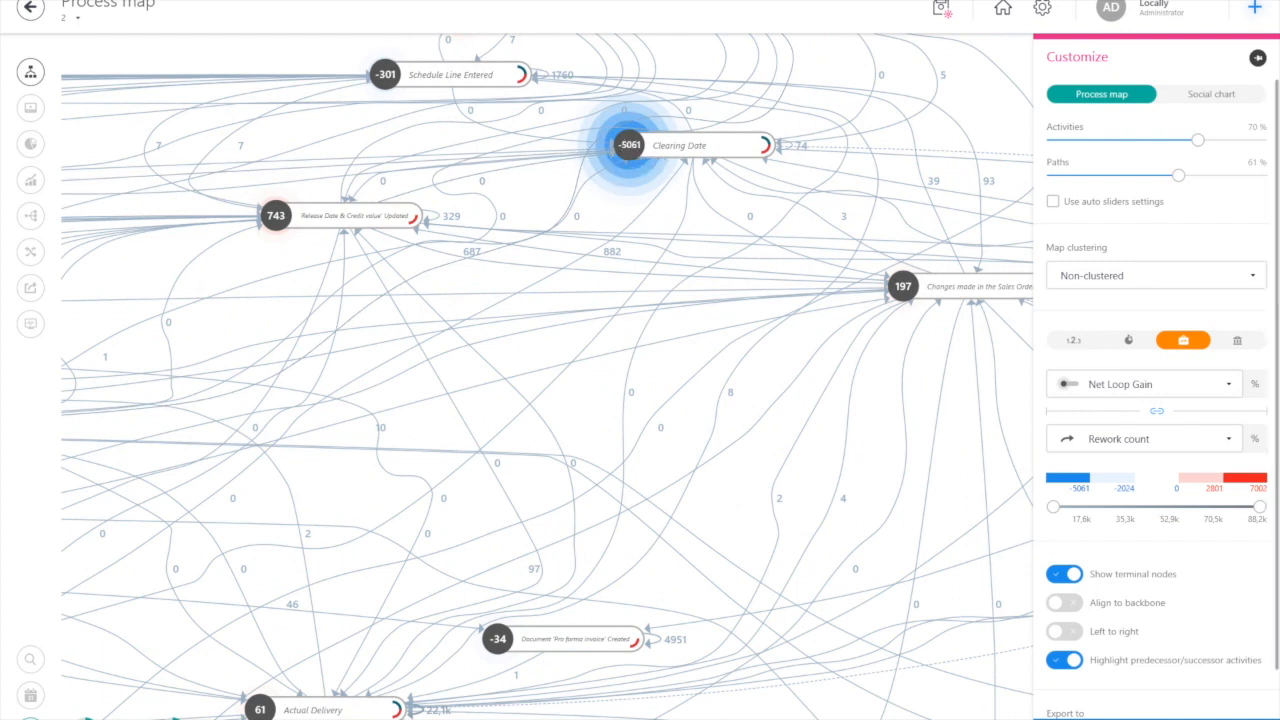
# Display the Net Loop Gain and Rework count metrics as percentages, inspect the map, and close the customization settings.
pyautogui.click(1256, 386)
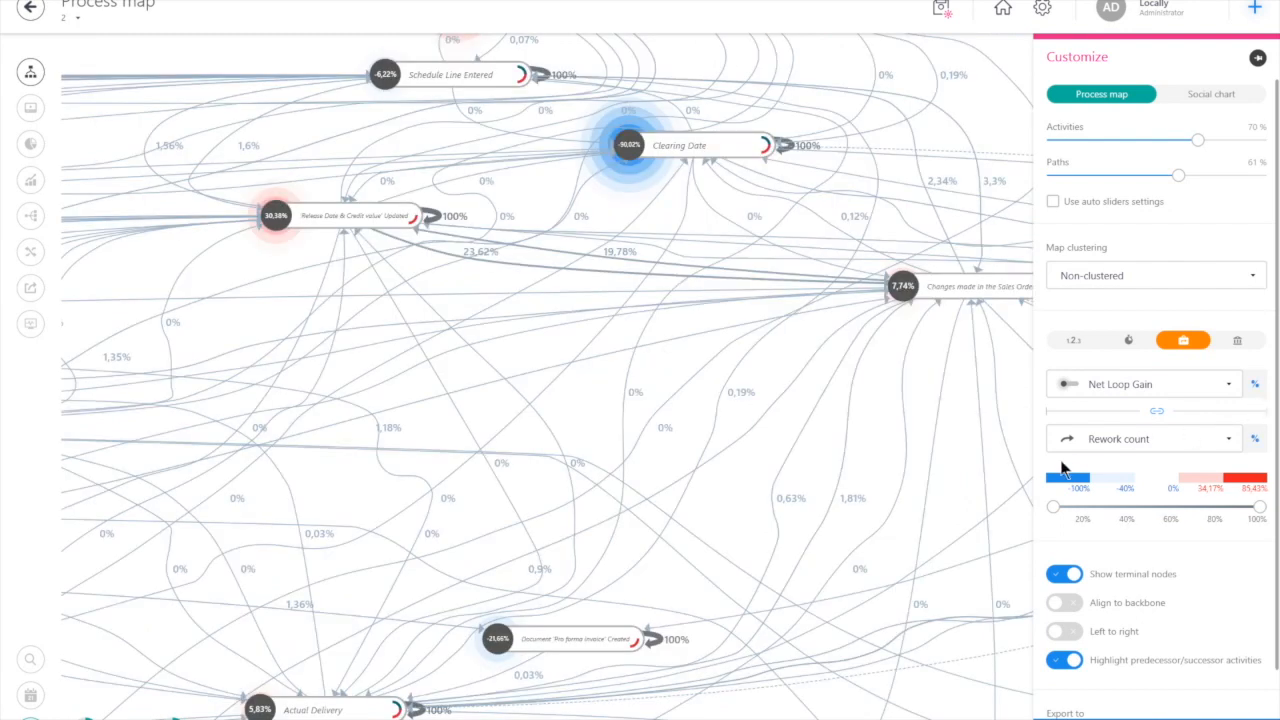
pyautogui.moveTo(882, 541); pyautogui.dragTo(846, 246)
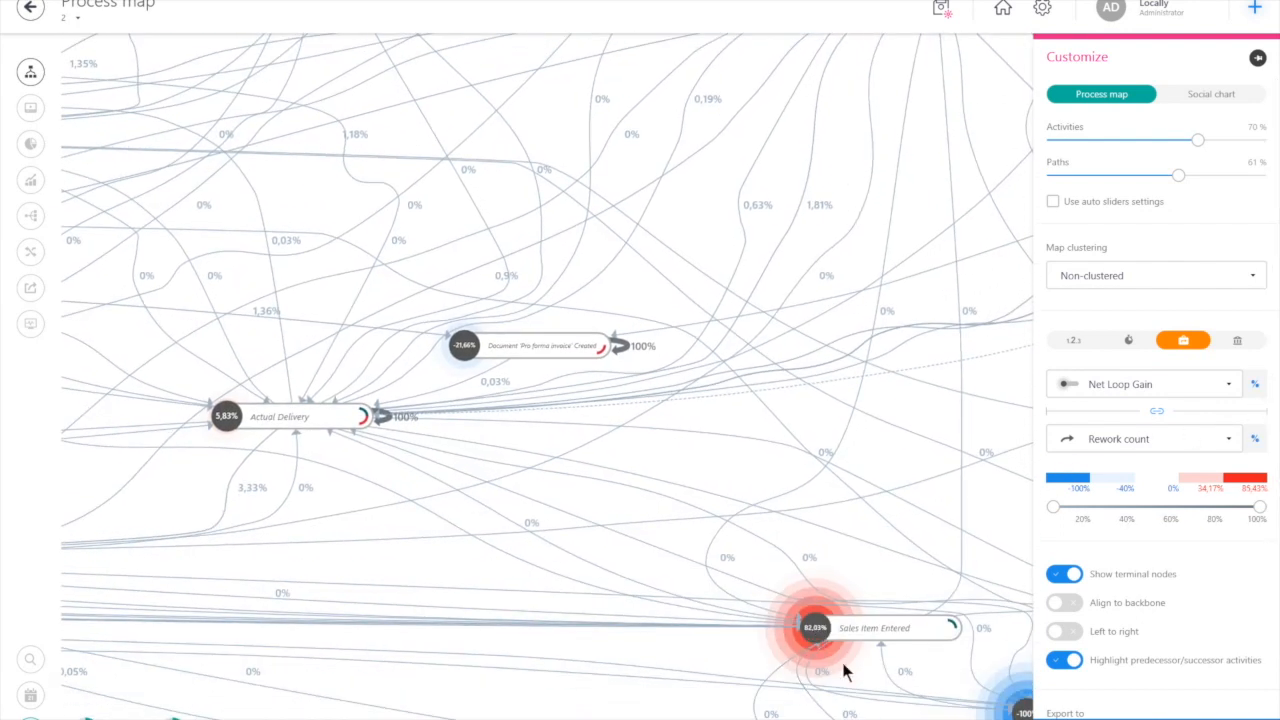
pyautogui.scroll(-3, 843, 672)
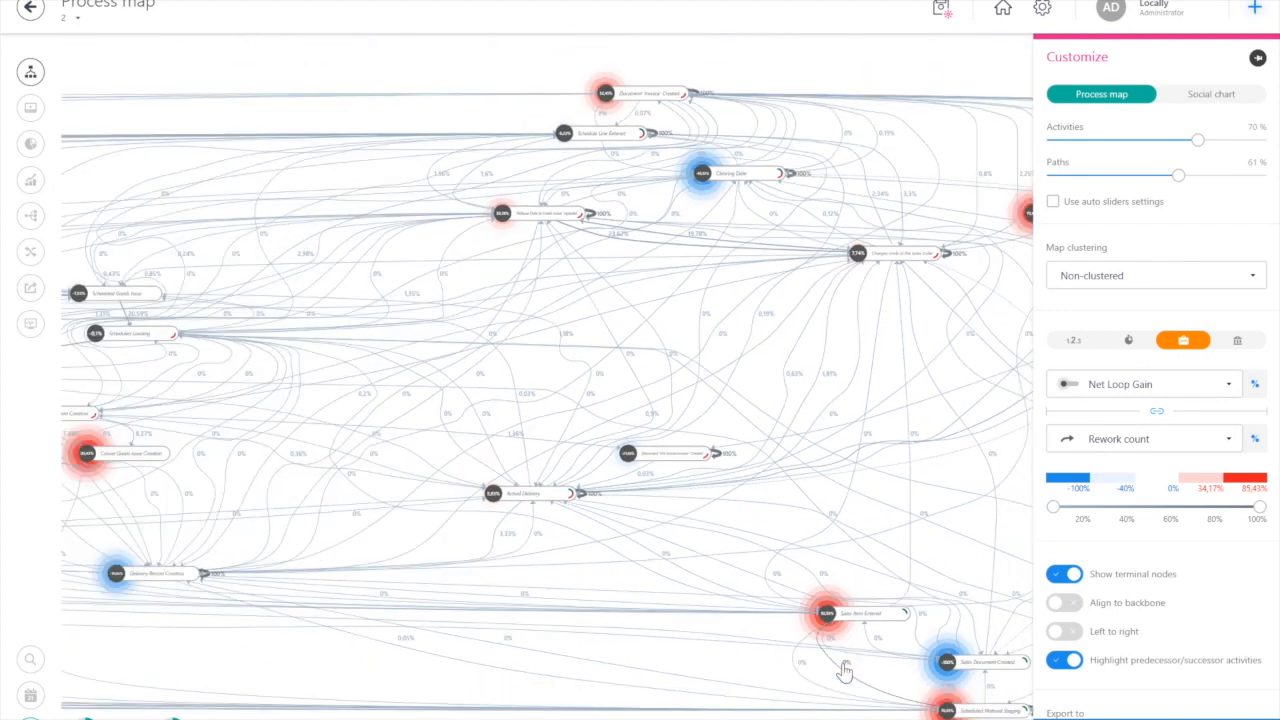
pyautogui.click(801, 70)
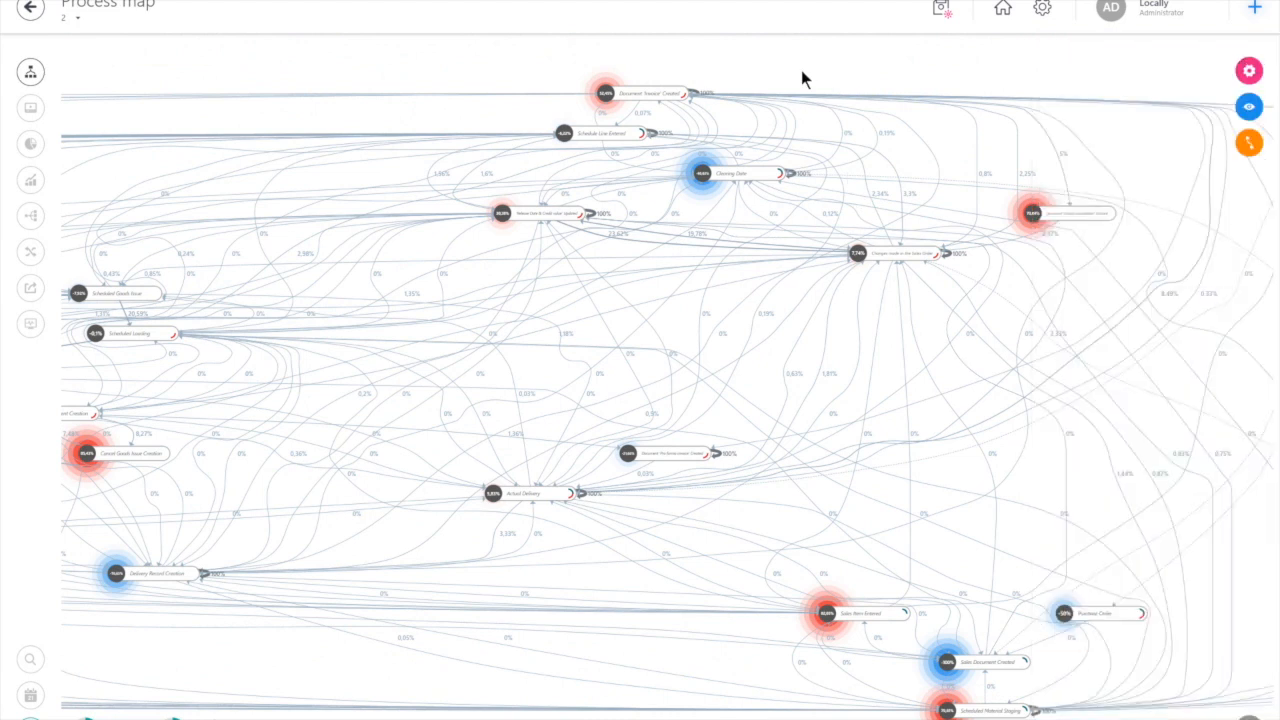
# Review the rework metrics in the details of the Clearing Date activity and return to the full process map.
pyautogui.click(739, 179)
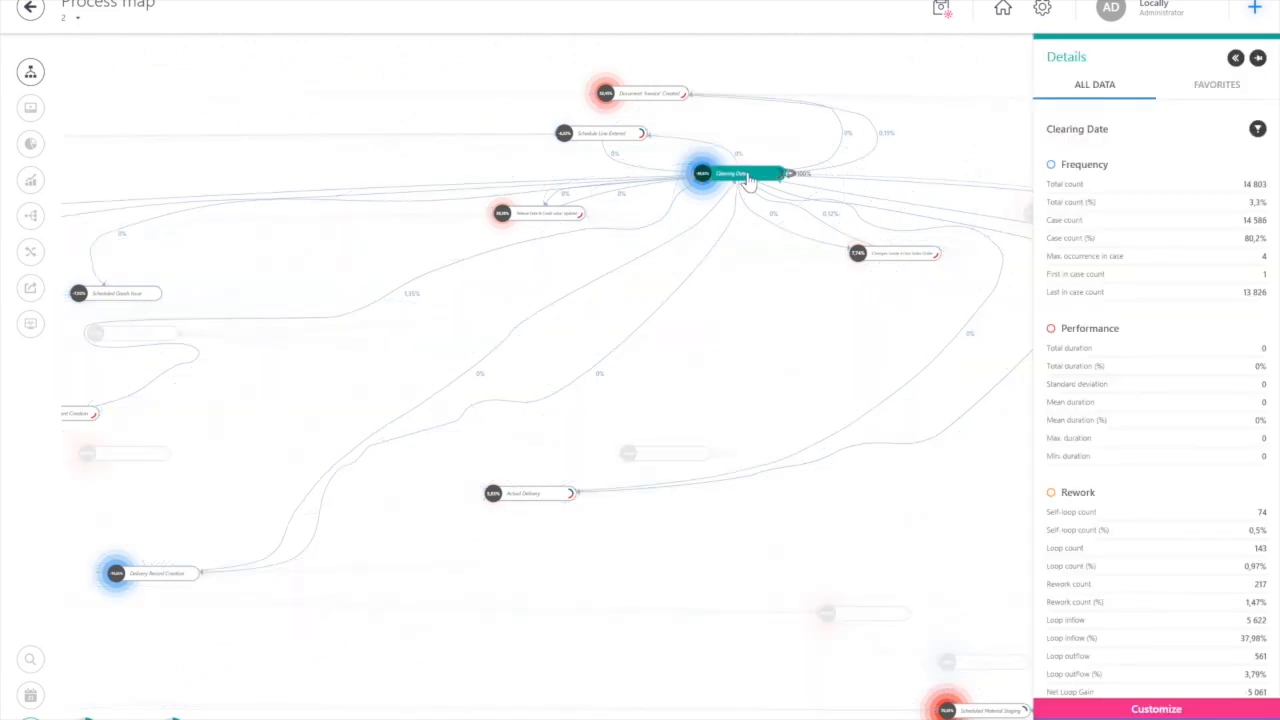
pyautogui.scroll(-1, 1139, 517)
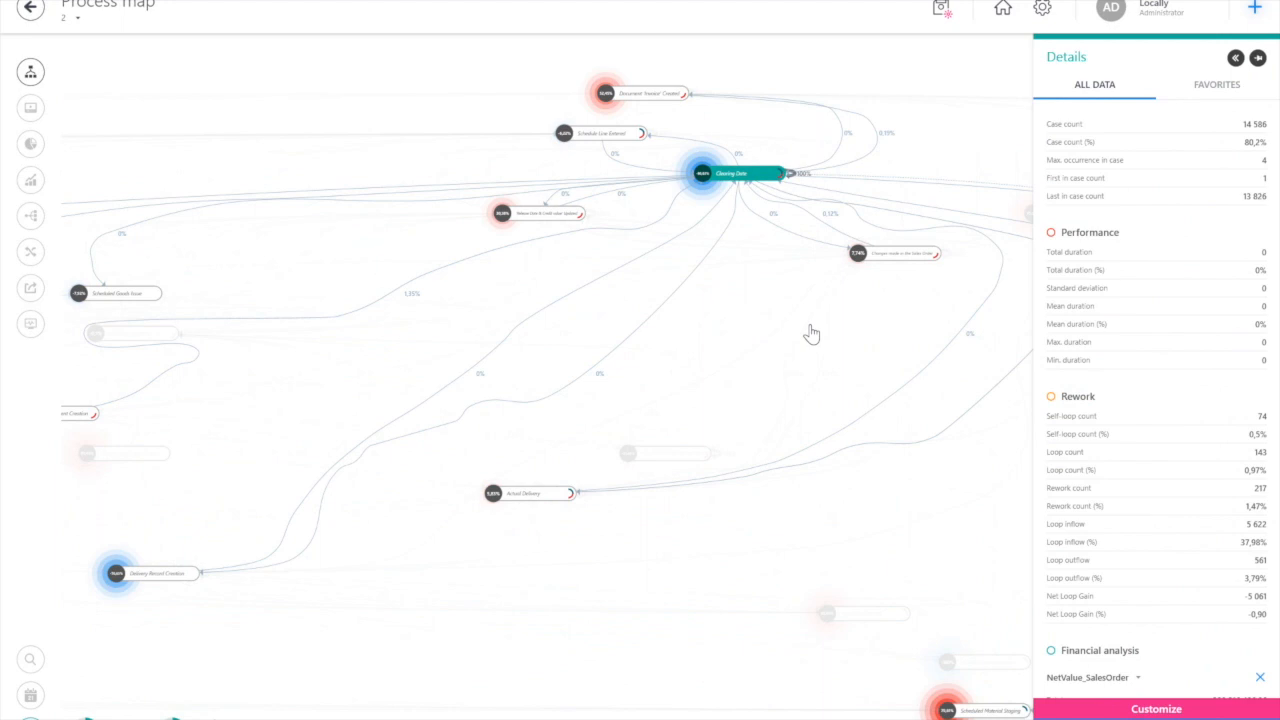
pyautogui.click(781, 62)
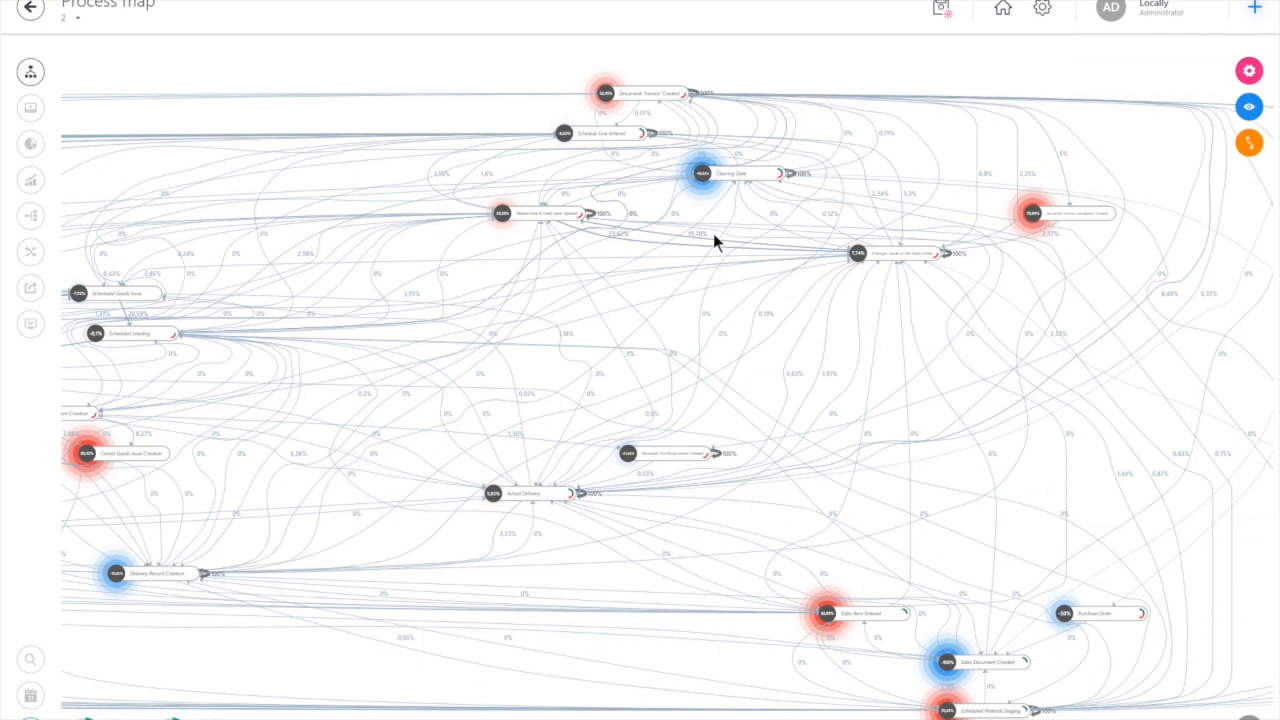
pyautogui.scroll(-2, 714, 240)
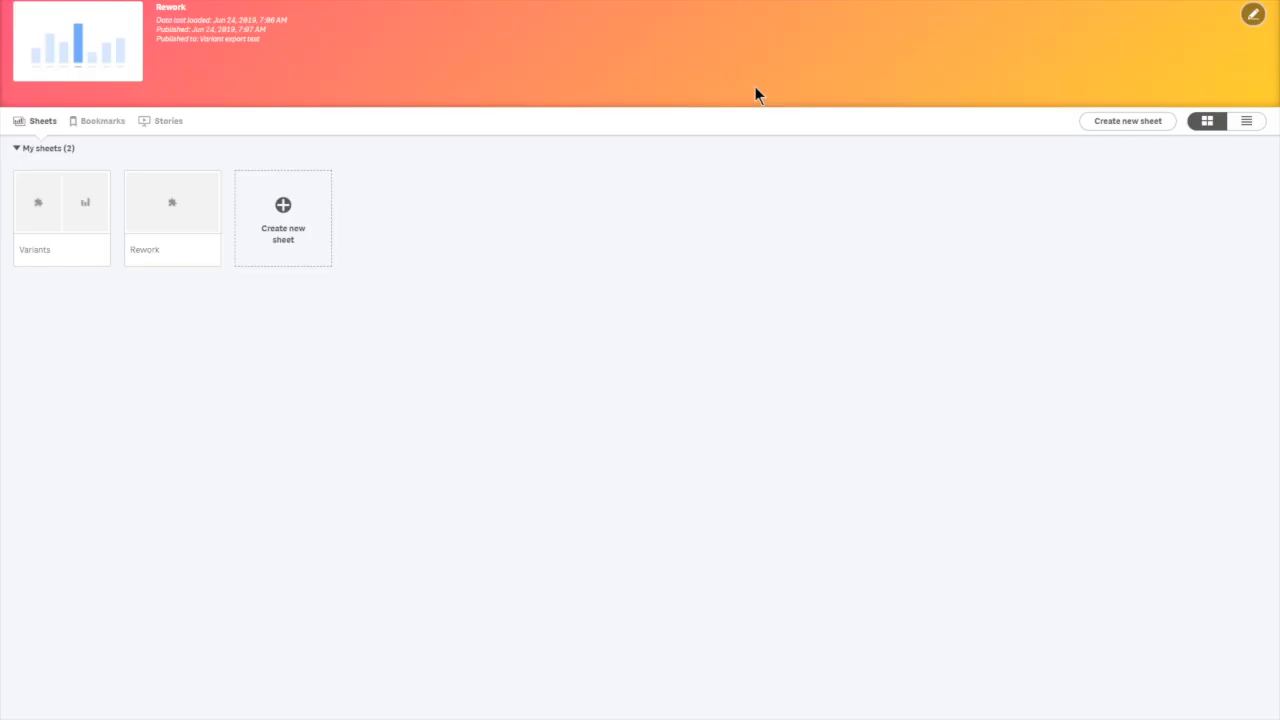
# Open the Rework sheet in the Qlik Sense app and review the rework metrics offered for its process map.
pyautogui.click(172, 207)
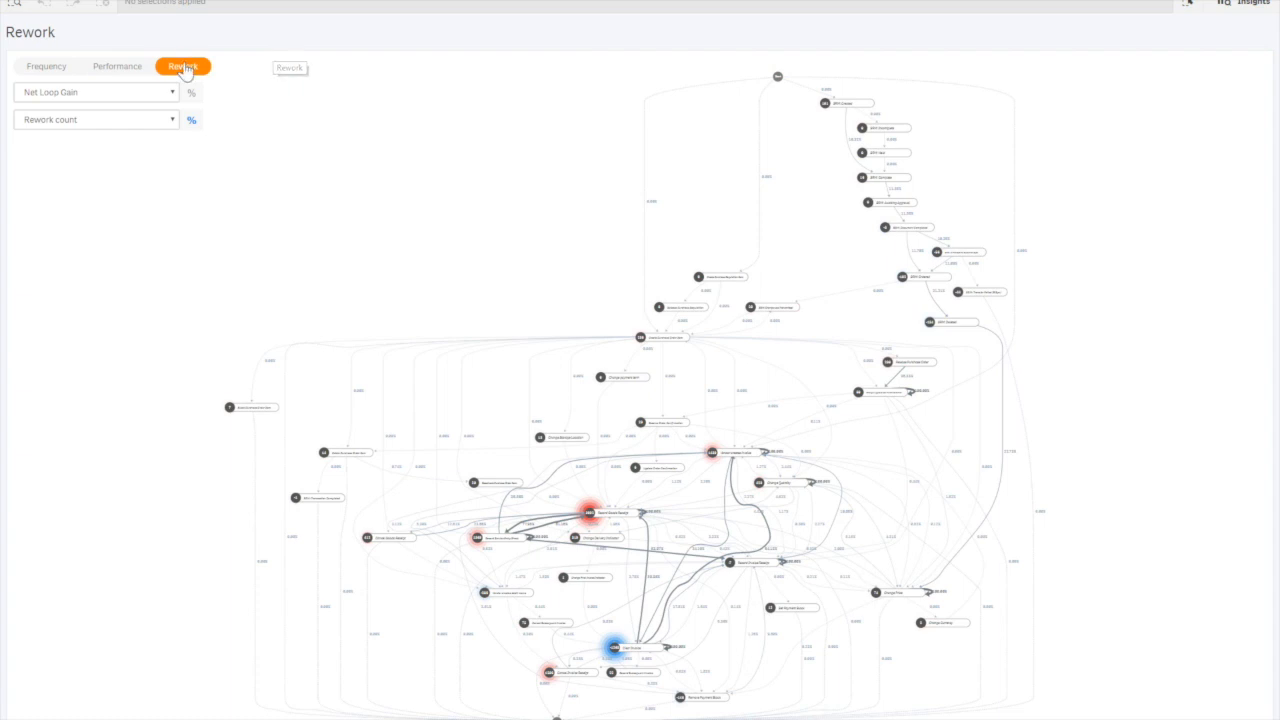
pyautogui.click(155, 91)
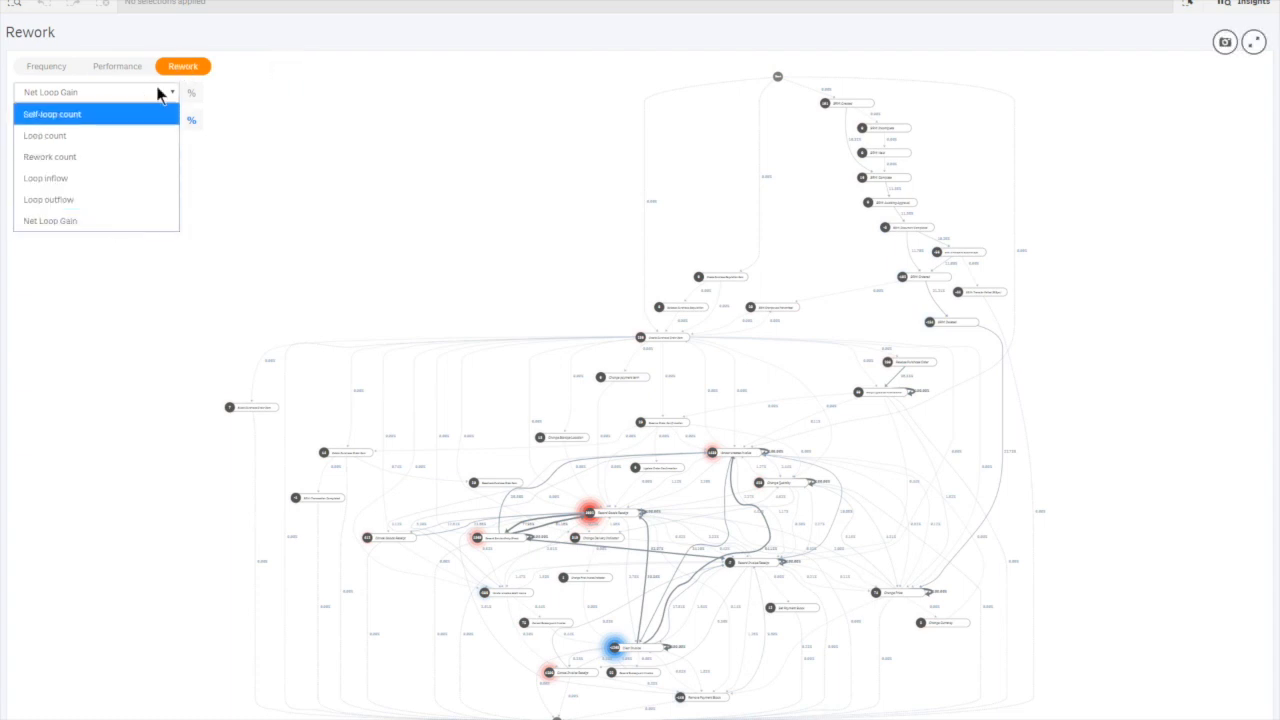
pyautogui.click(352, 76)
pyautogui.scroll(2, 703, 594)
pyautogui.scroll(-2, 703, 594)
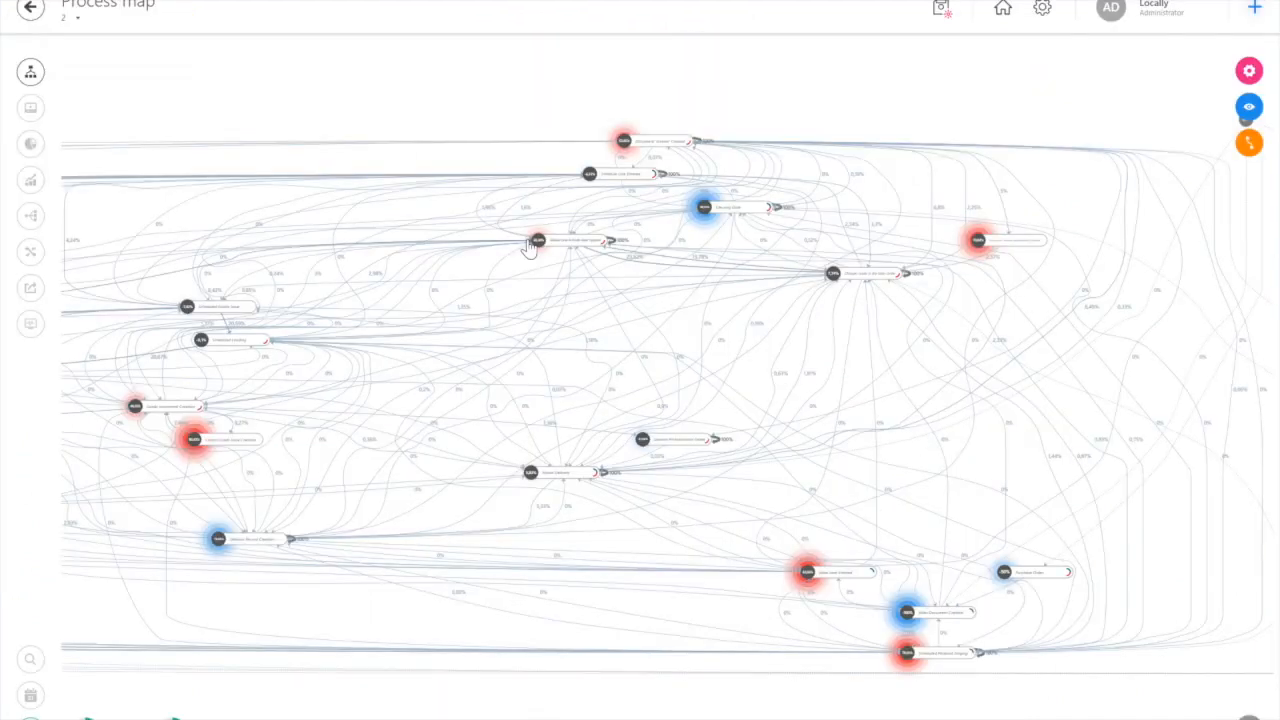
# Leave the process map, open the application options and switch the user interface language to Русский.
pyautogui.click(28, 12)
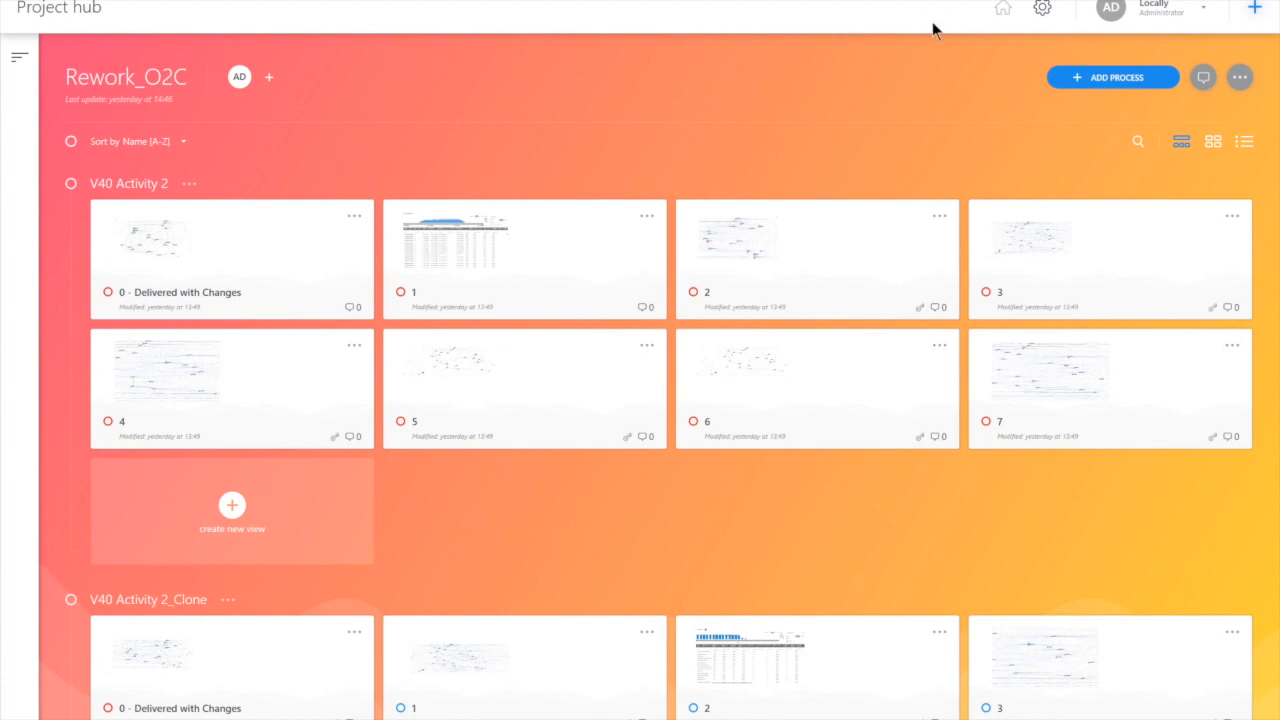
pyautogui.click(1042, 10)
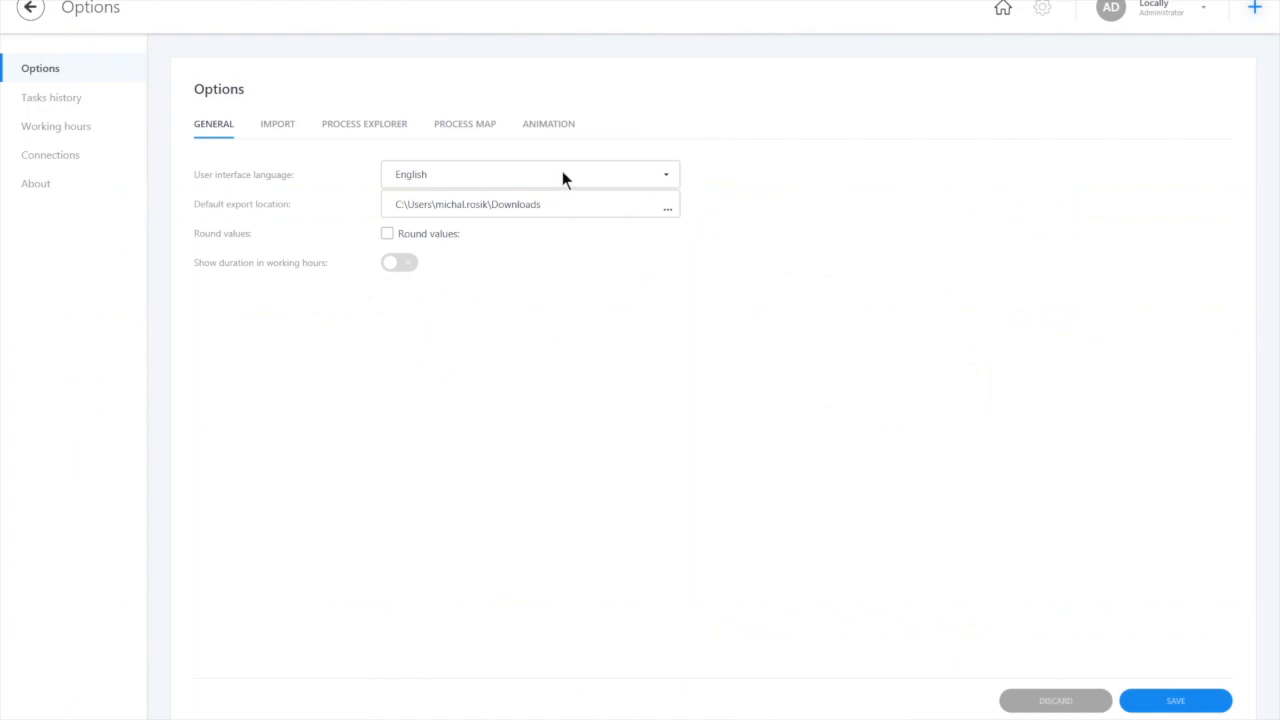
pyautogui.click(667, 178)
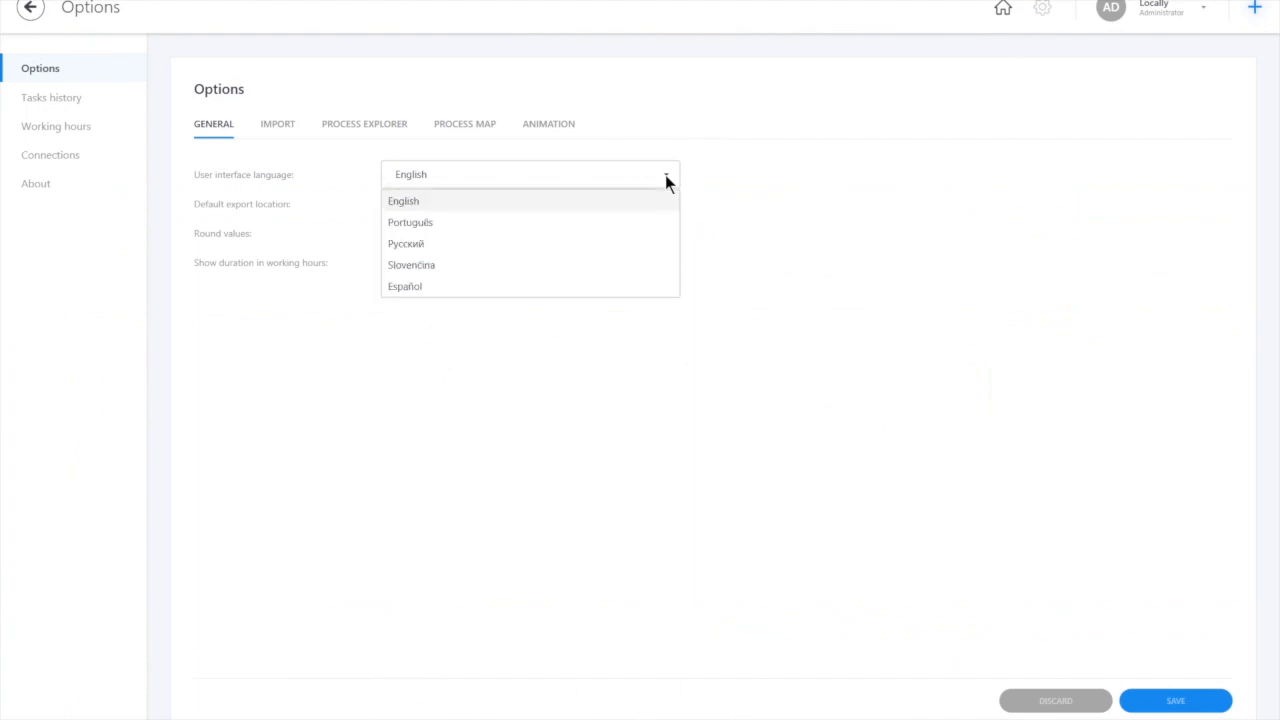
pyautogui.click(414, 245)
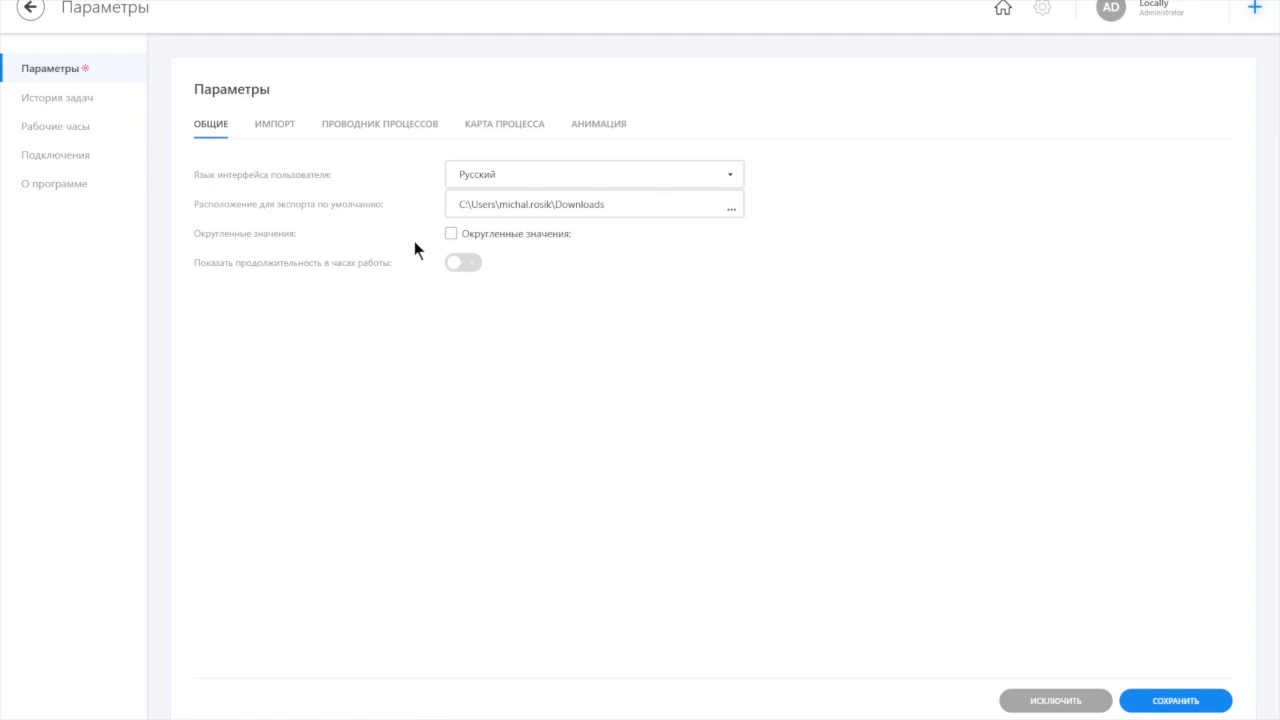
# Switch the user interface language back to English, discard the unsaved option changes, and return to the project hub.
pyautogui.click(501, 181)
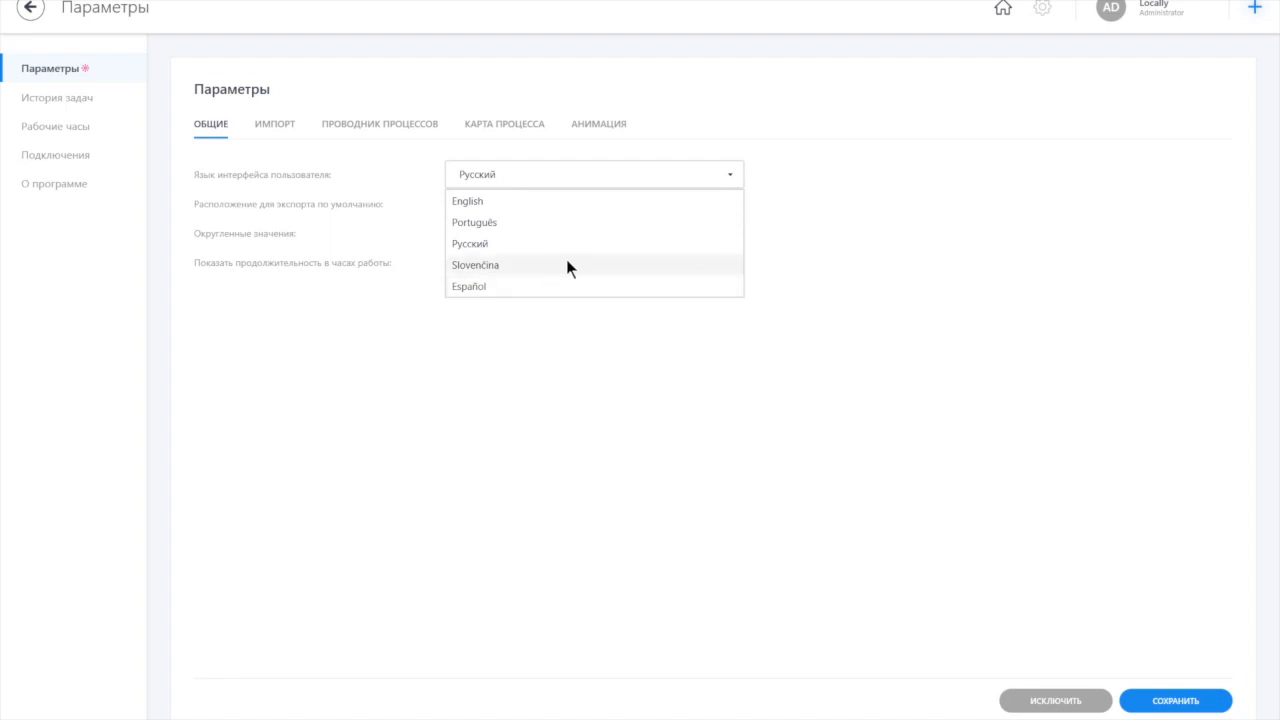
pyautogui.click(535, 205)
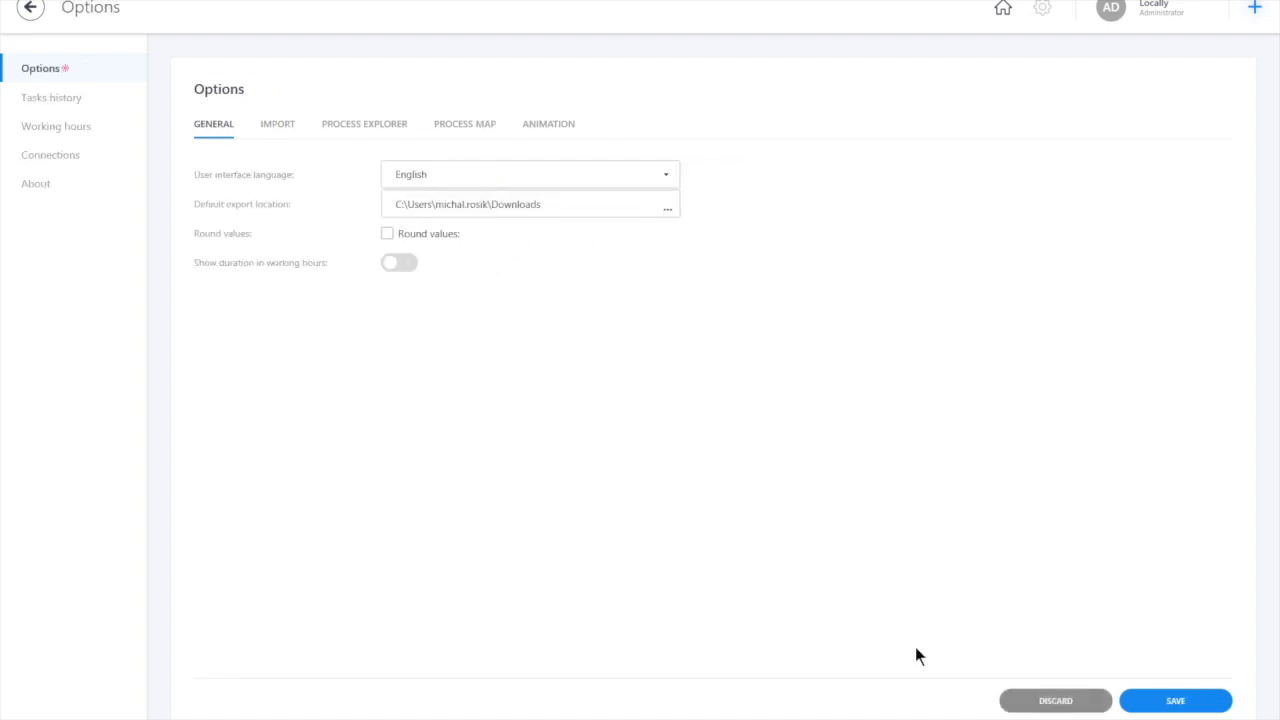
pyautogui.click(1081, 705)
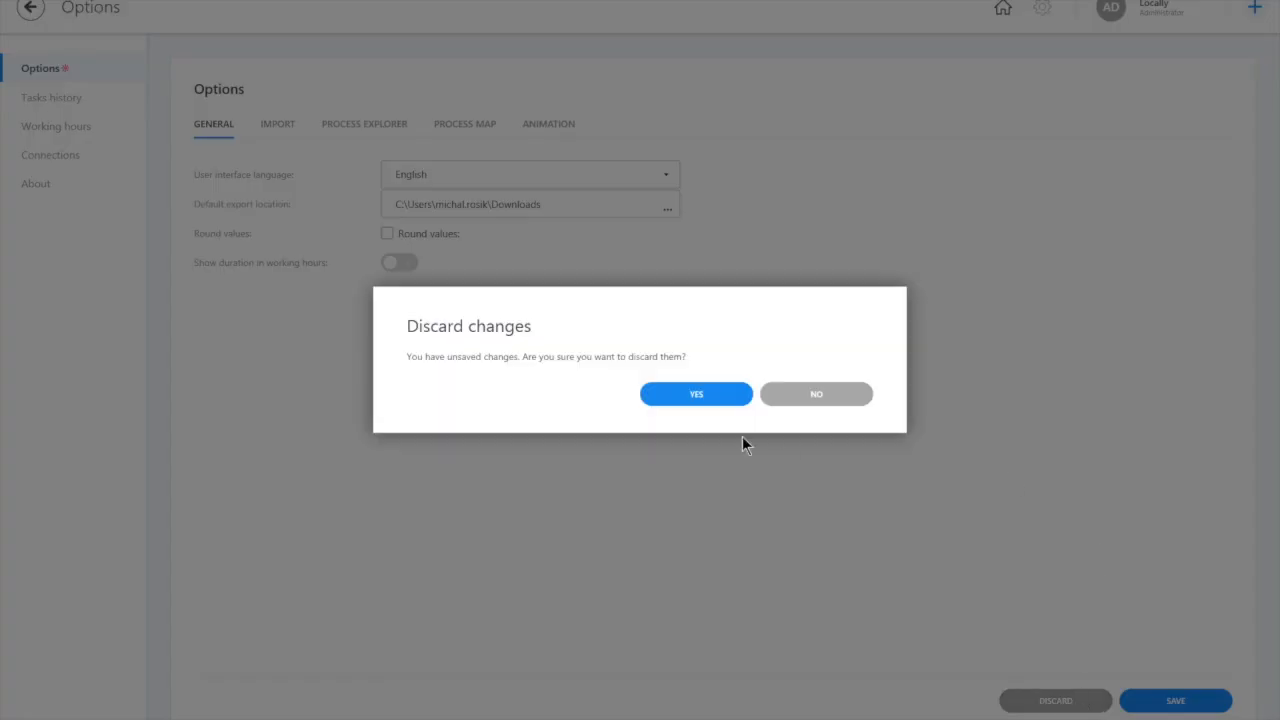
pyautogui.click(724, 400)
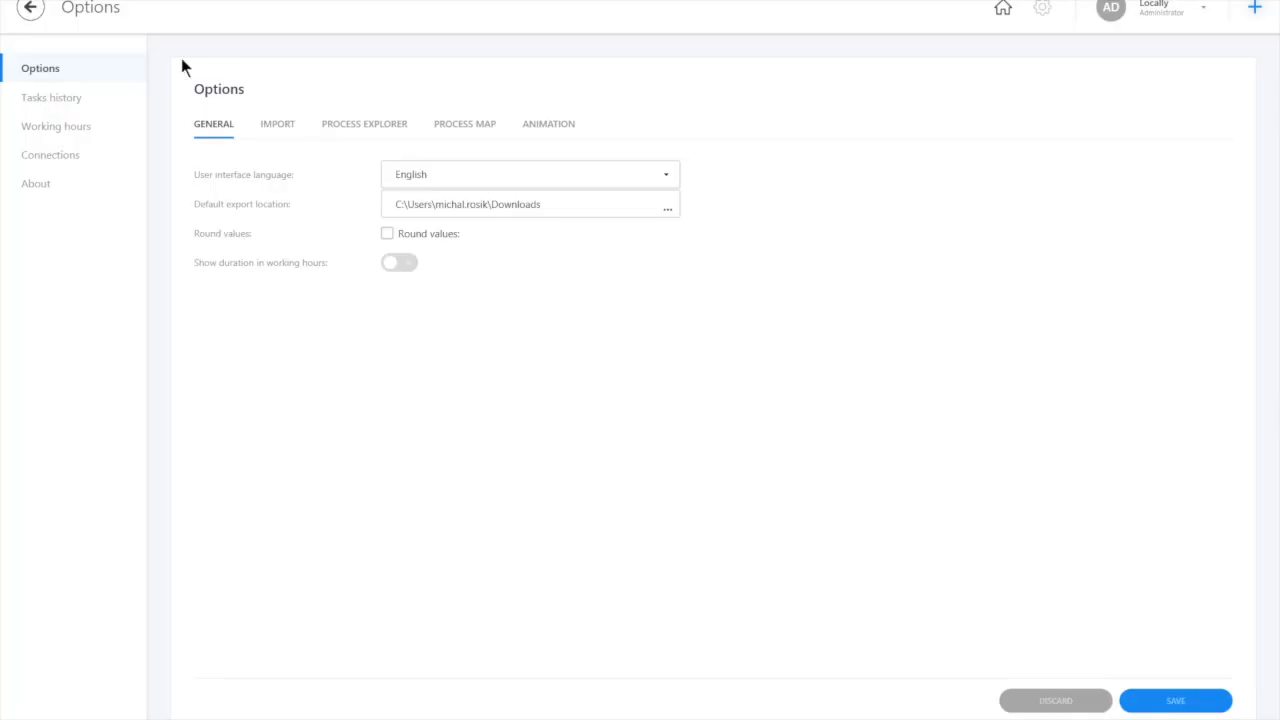
pyautogui.click(30, 10)
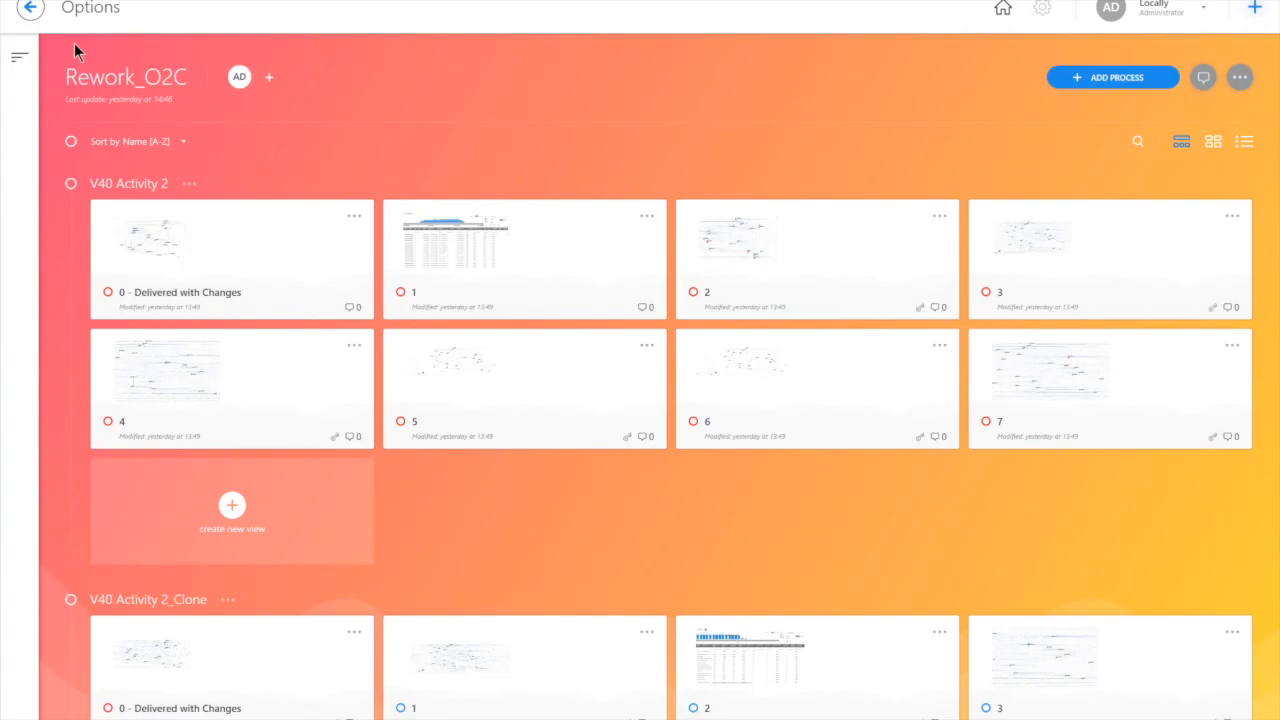
# Switch to the Minit Demo Project and open its Invoice Approval - Clustering #7 view.
pyautogui.click(19, 57)
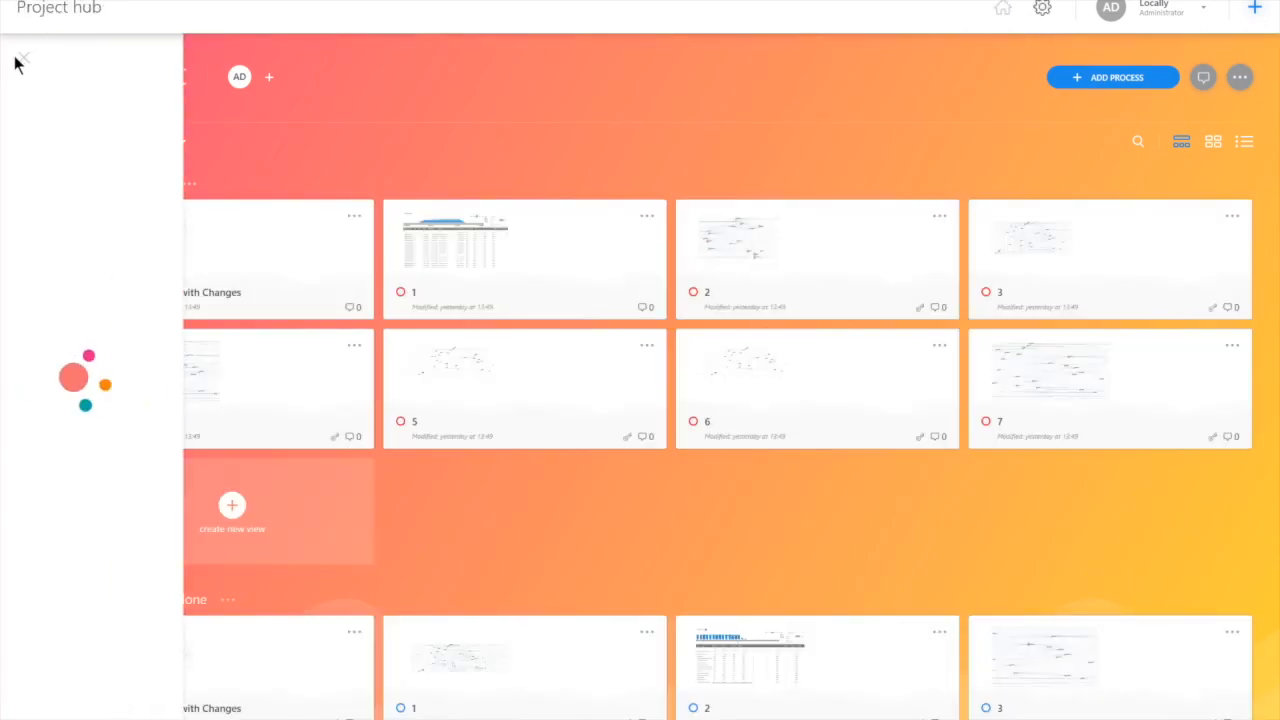
pyautogui.click(80, 150)
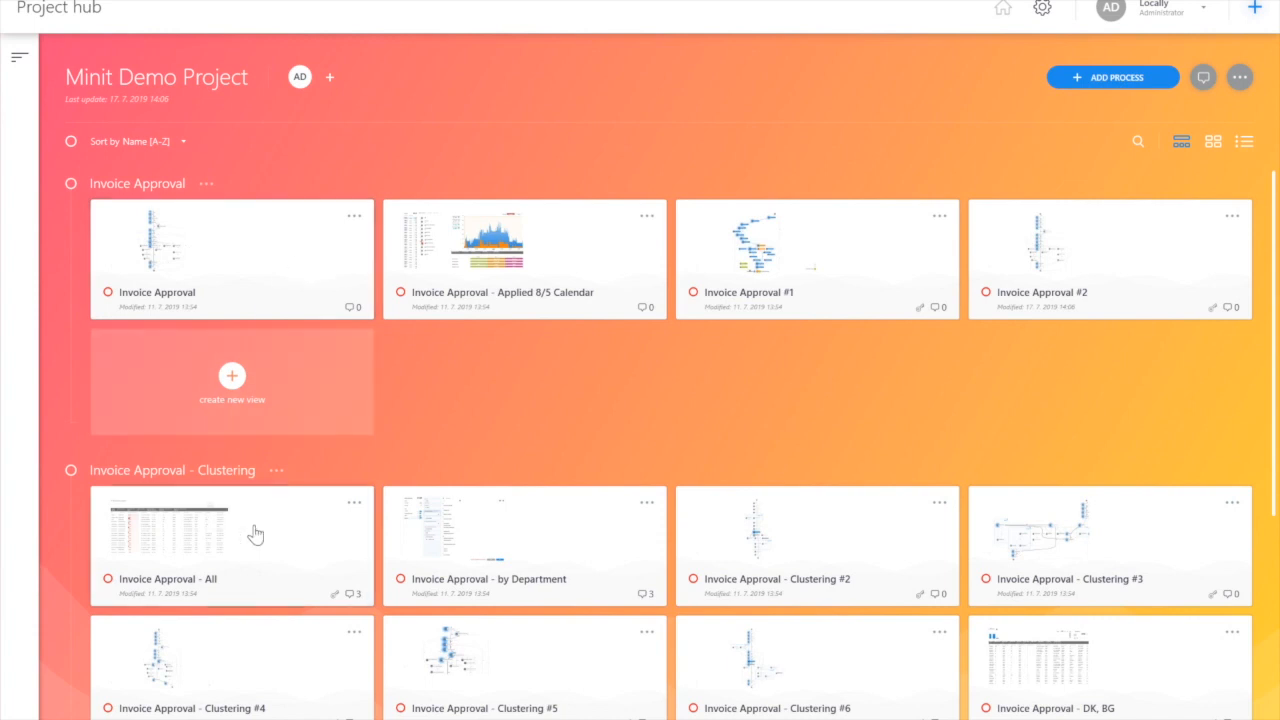
pyautogui.scroll(-1, 320, 638)
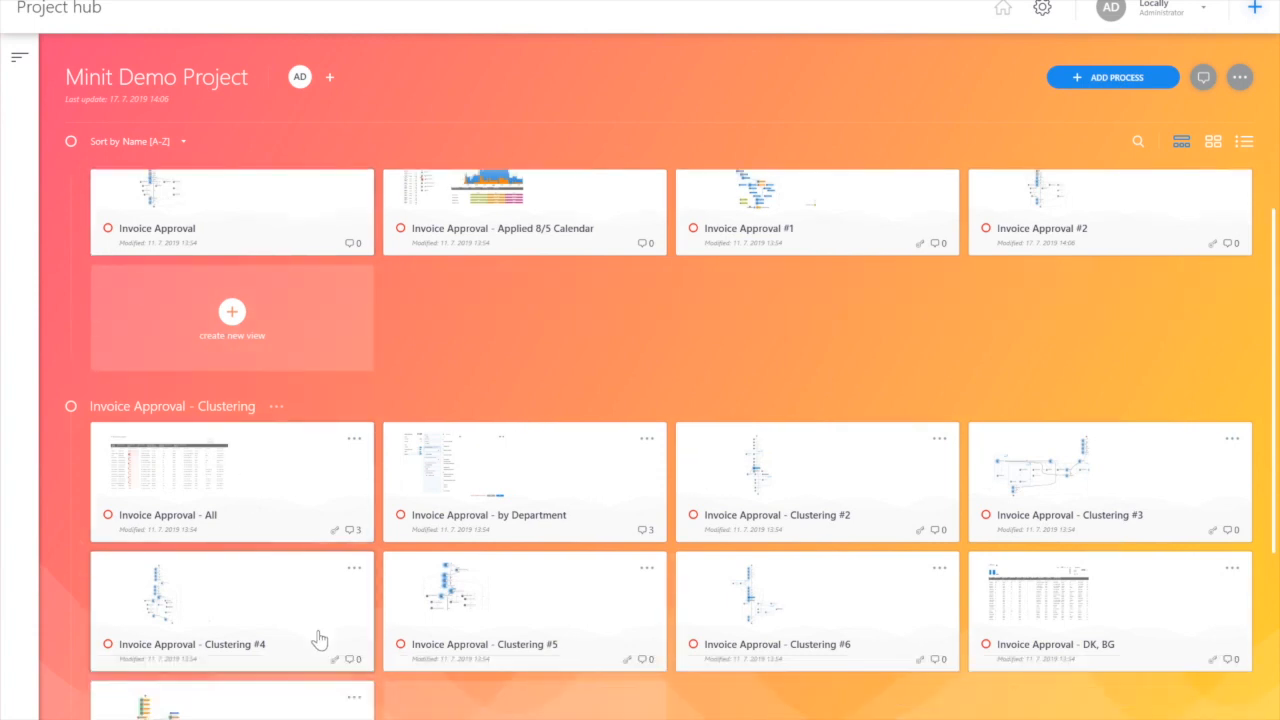
pyautogui.scroll(-1, 500, 680)
pyautogui.click(523, 690)
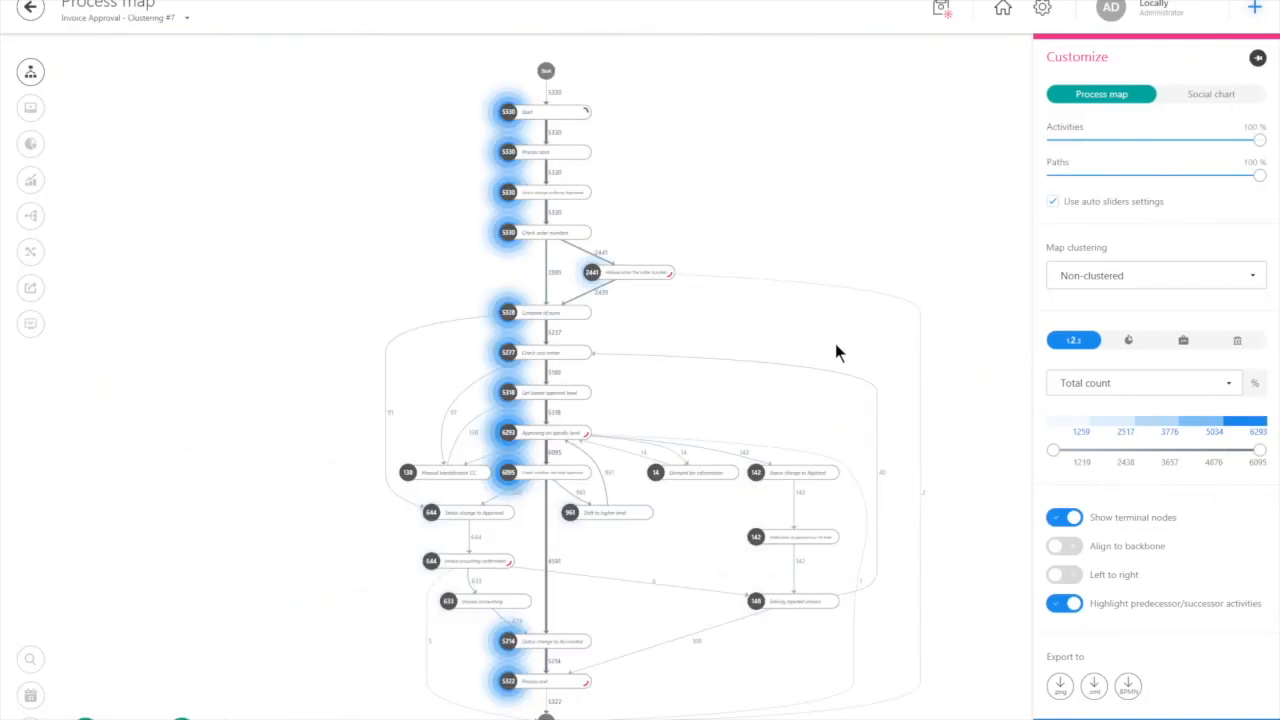
# Cluster the process map by ActivityCluster and collapse the Administration and Approval clusters.
pyautogui.click(1106, 280)
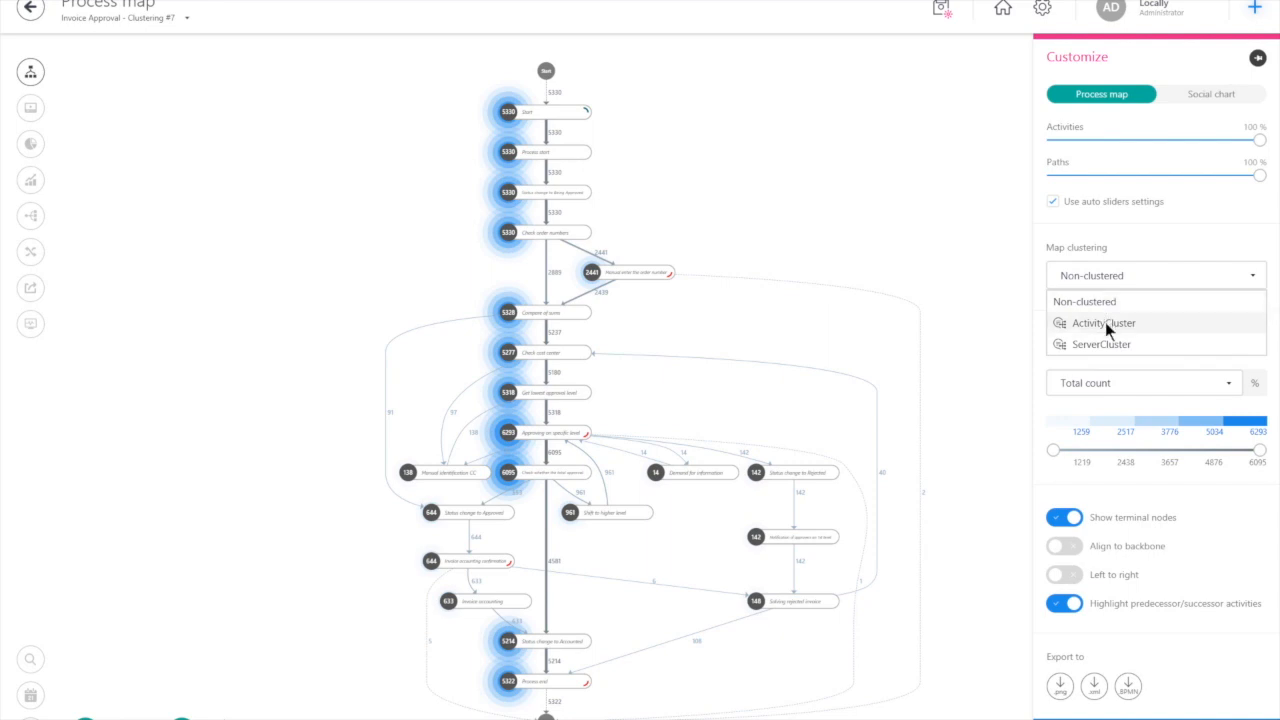
pyautogui.click(1104, 322)
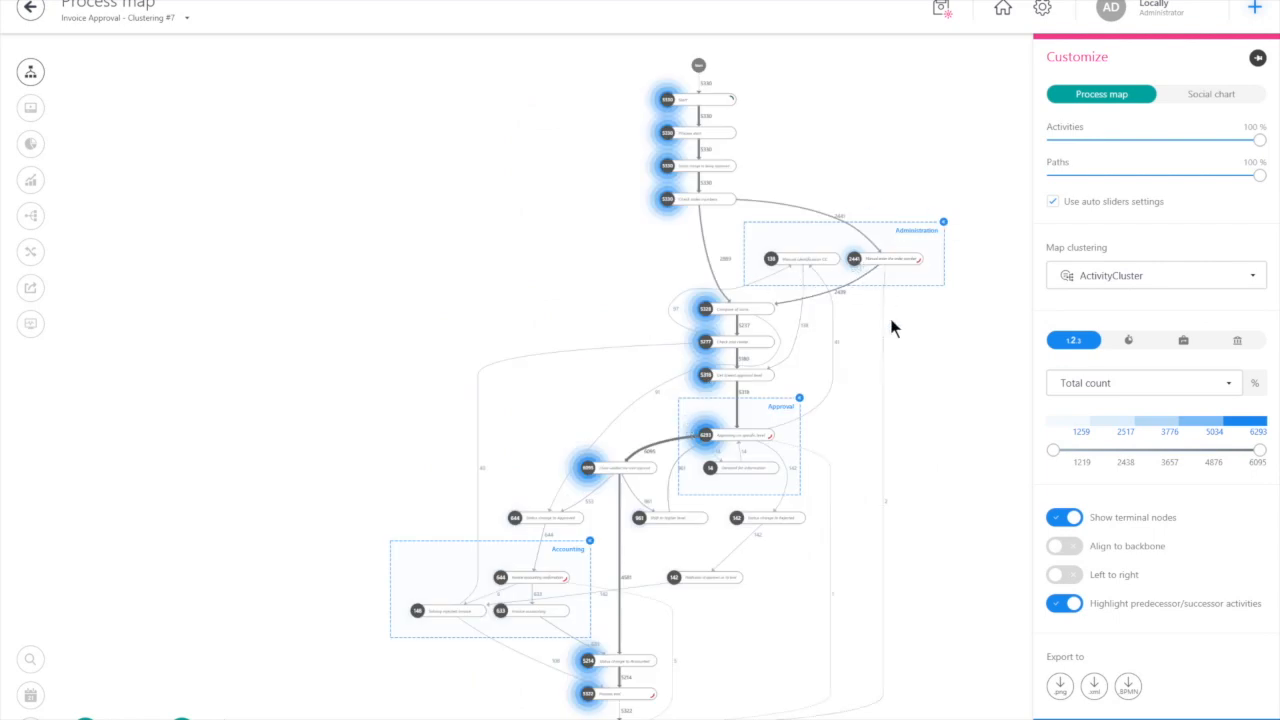
pyautogui.scroll(2, 946, 326)
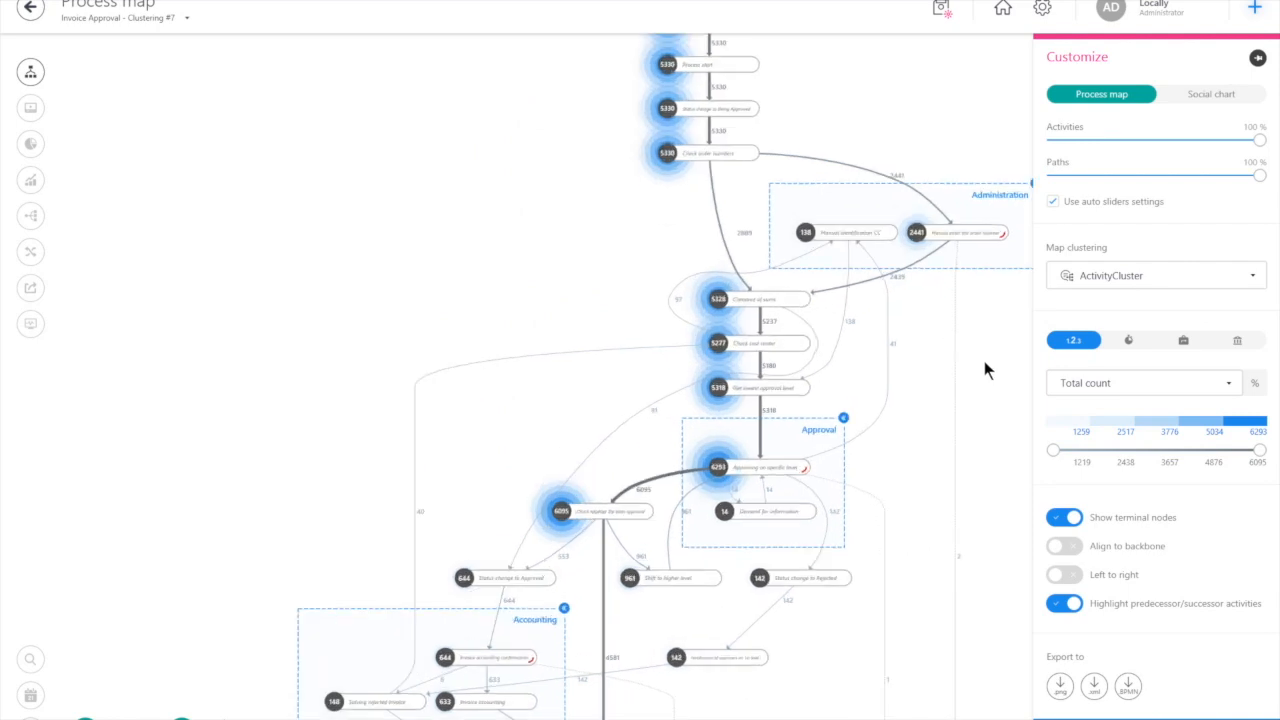
pyautogui.moveTo(984, 361); pyautogui.dragTo(930, 367)
pyautogui.click(966, 364)
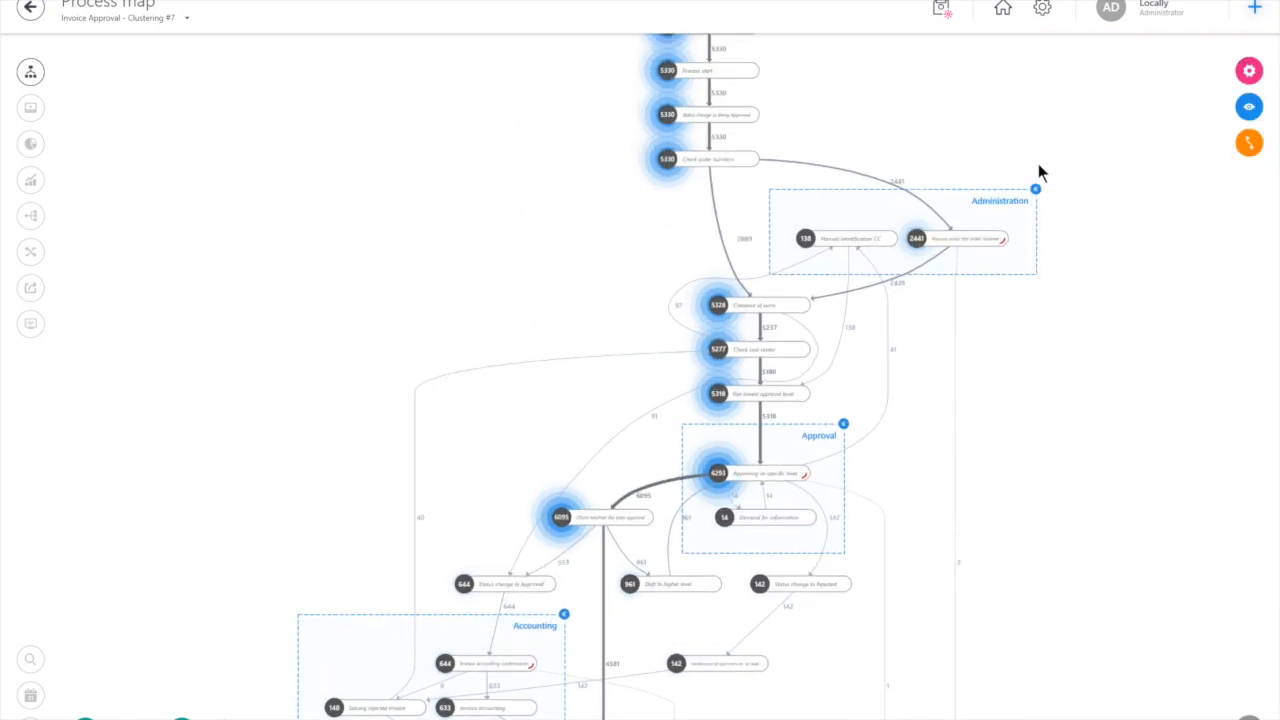
pyautogui.click(1036, 190)
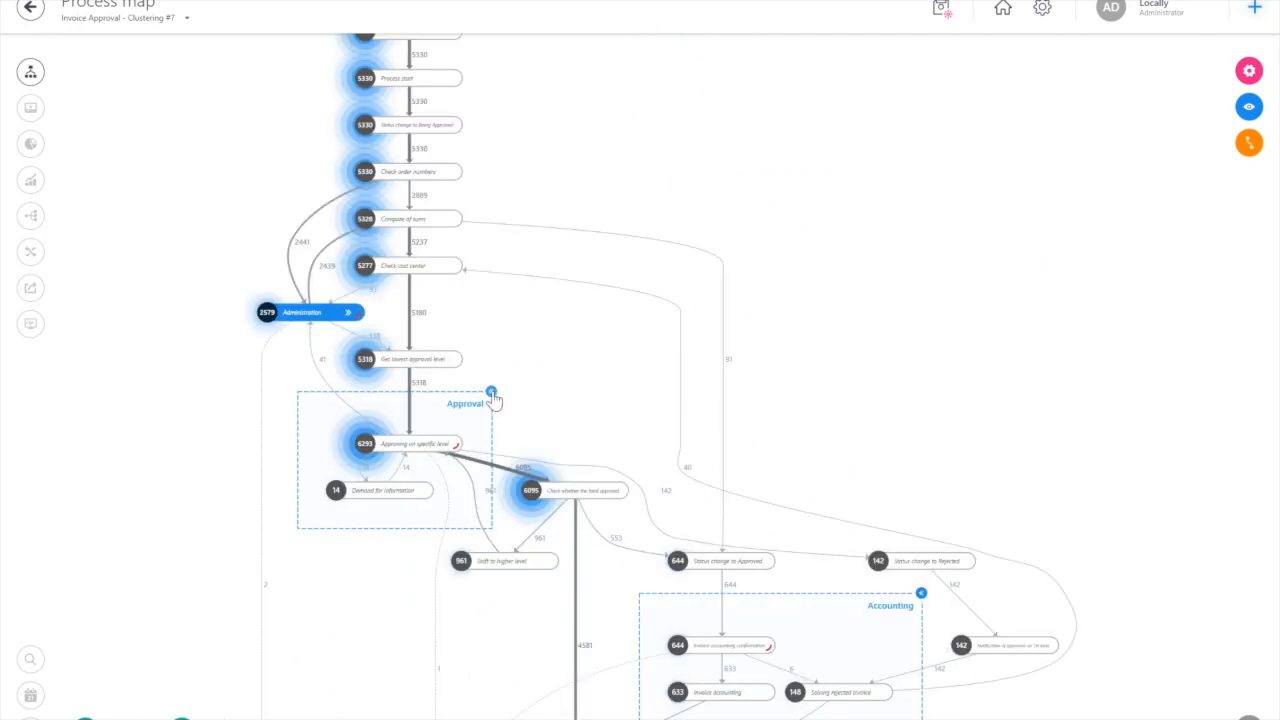
pyautogui.click(491, 391)
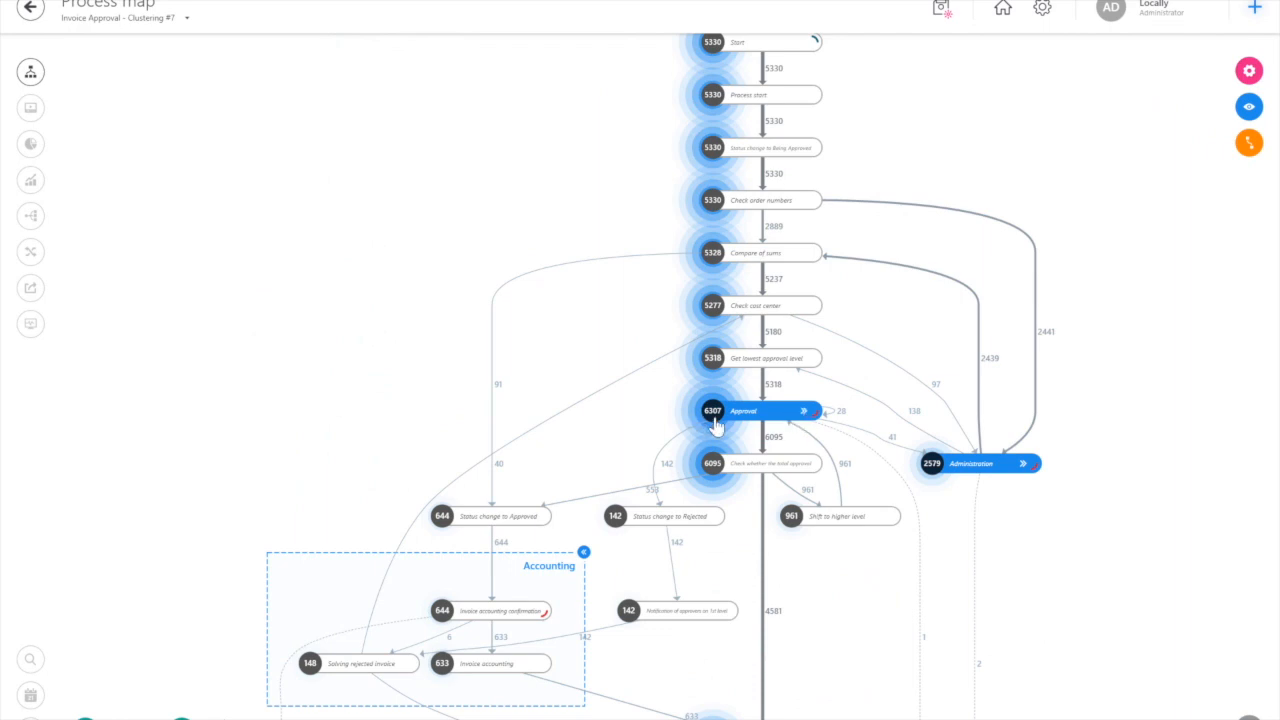
# Show the Mean duration metric on the clustered process map and close the customization settings.
pyautogui.click(1248, 69)
pyautogui.click(1128, 341)
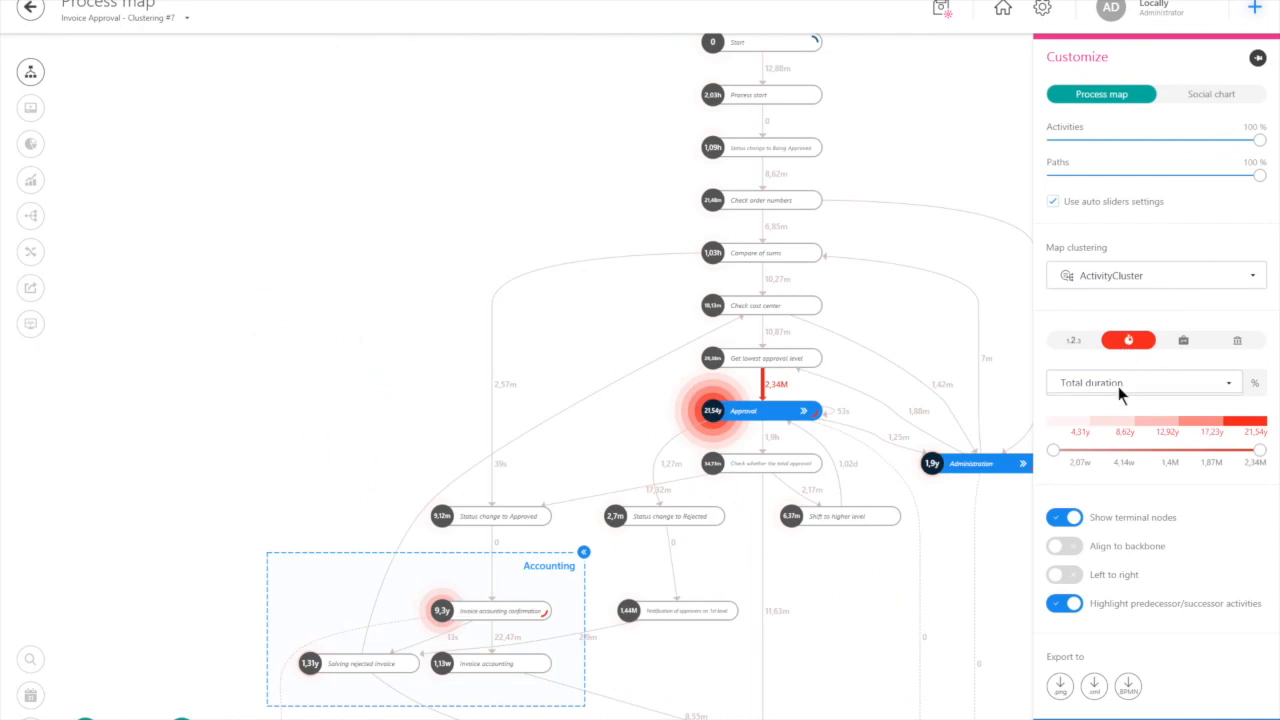
pyautogui.click(1118, 385)
pyautogui.click(1089, 431)
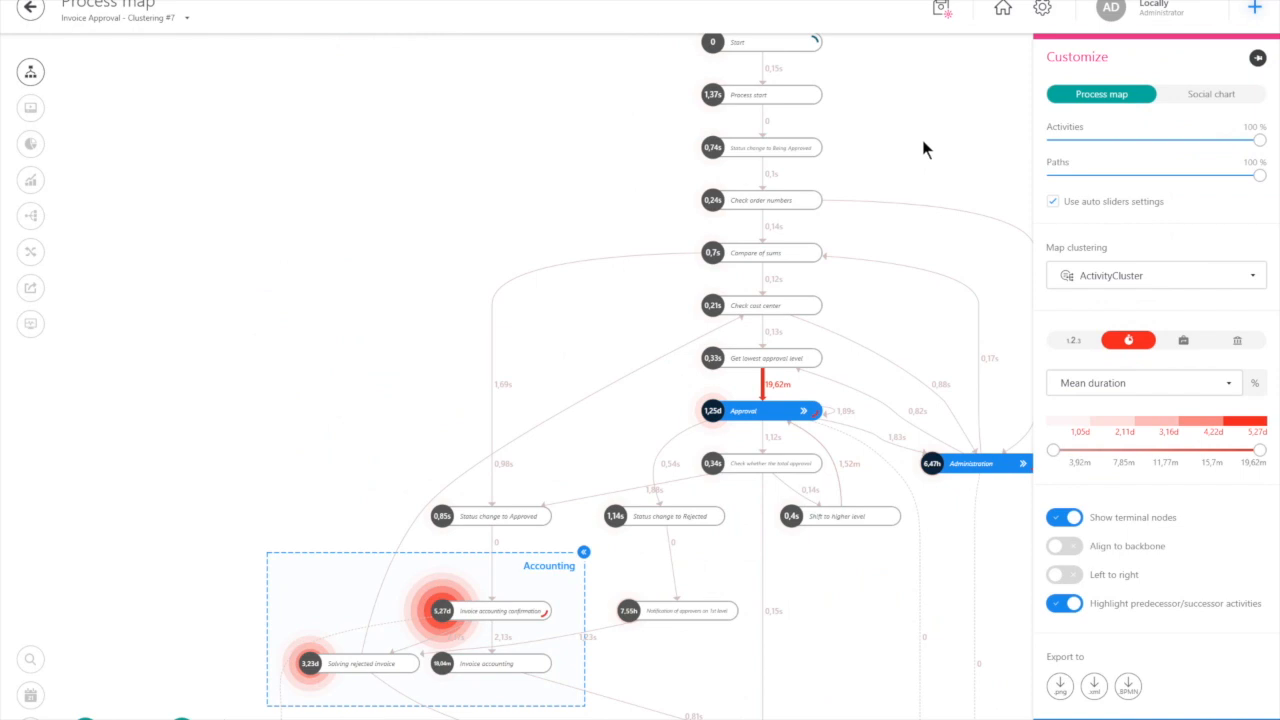
pyautogui.click(923, 141)
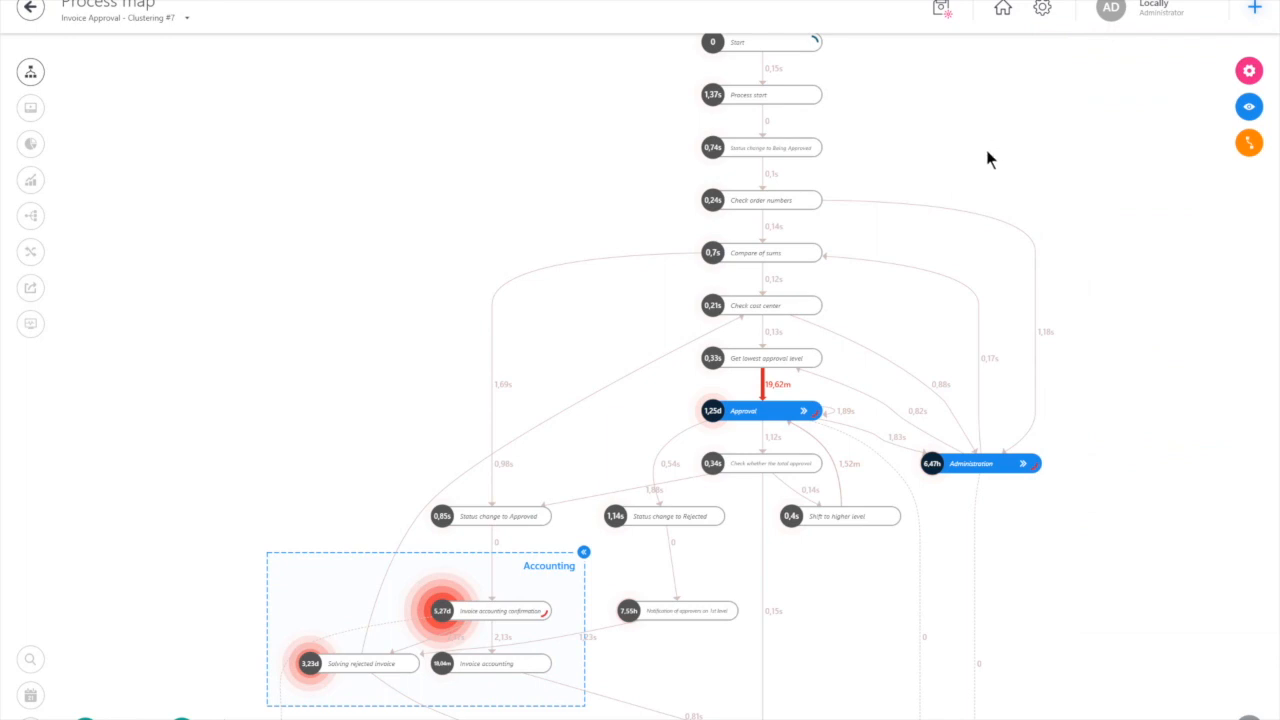
# Return to the project hub and start adding a process to the Minit Demo Project.
pyautogui.click(31, 8)
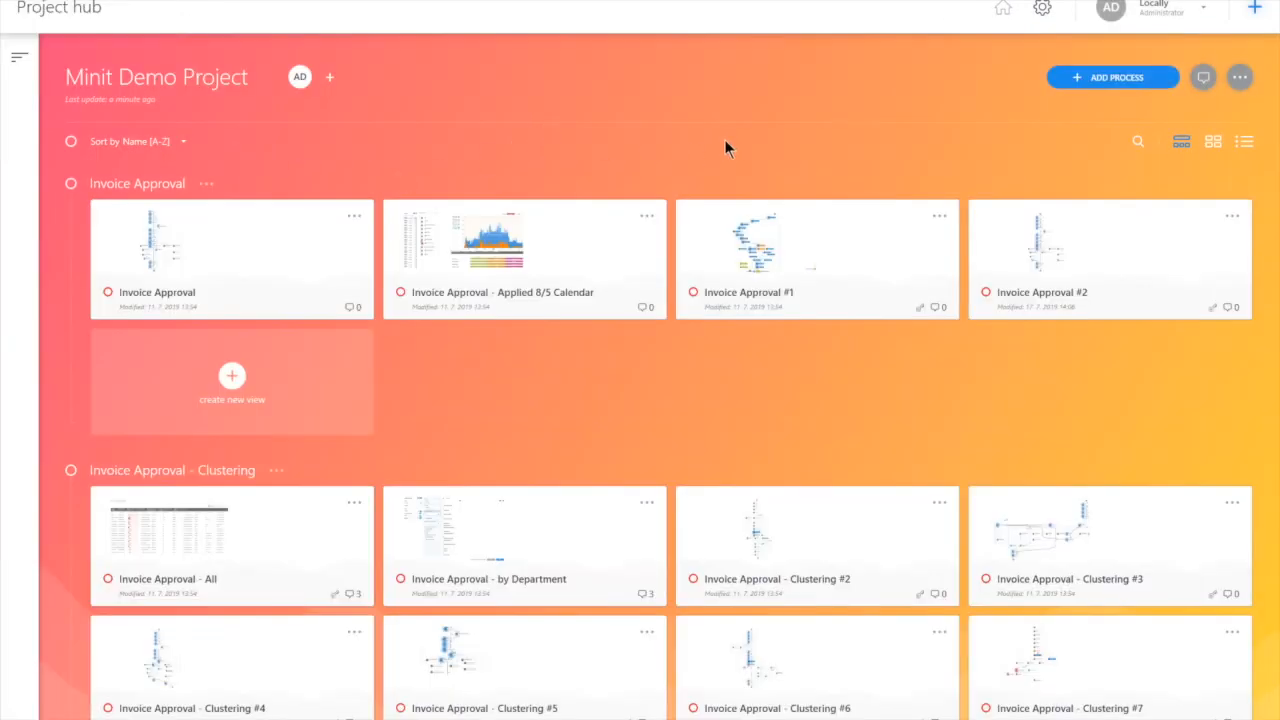
pyautogui.click(1106, 82)
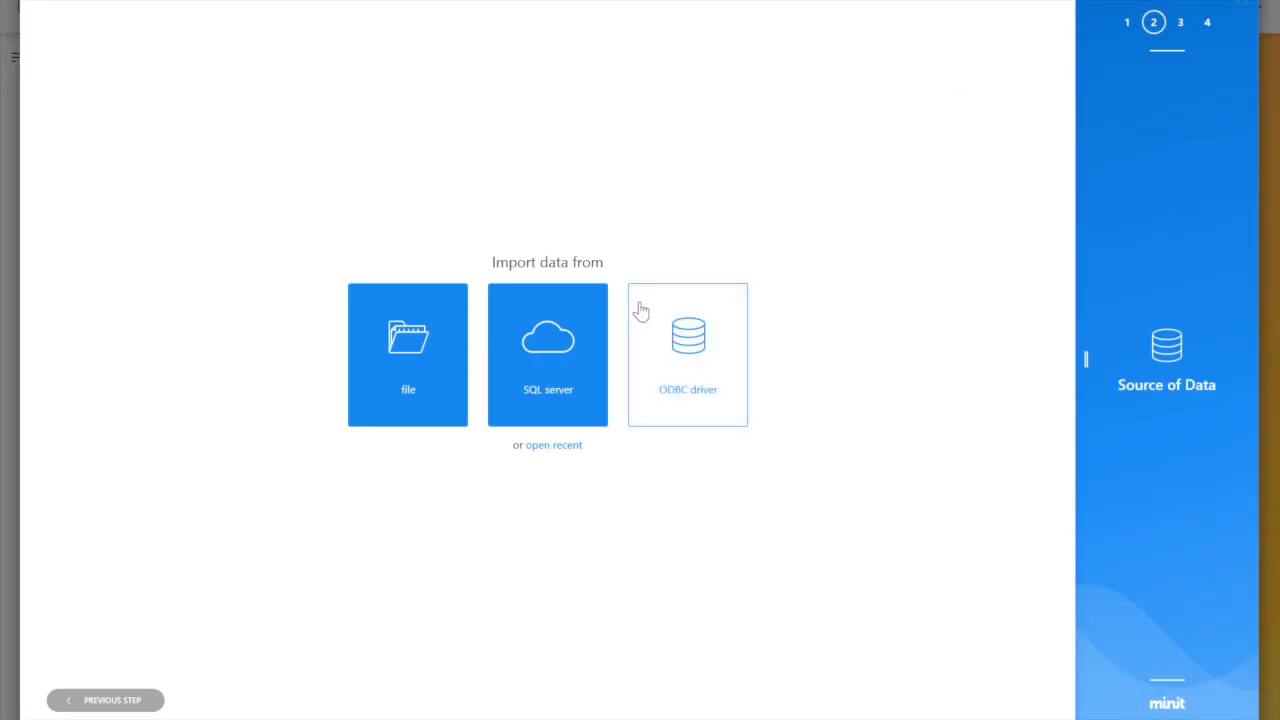
# Configure an SQL server data source with server name localhost and database GEFCO, and test the connection.
pyautogui.click(545, 352)
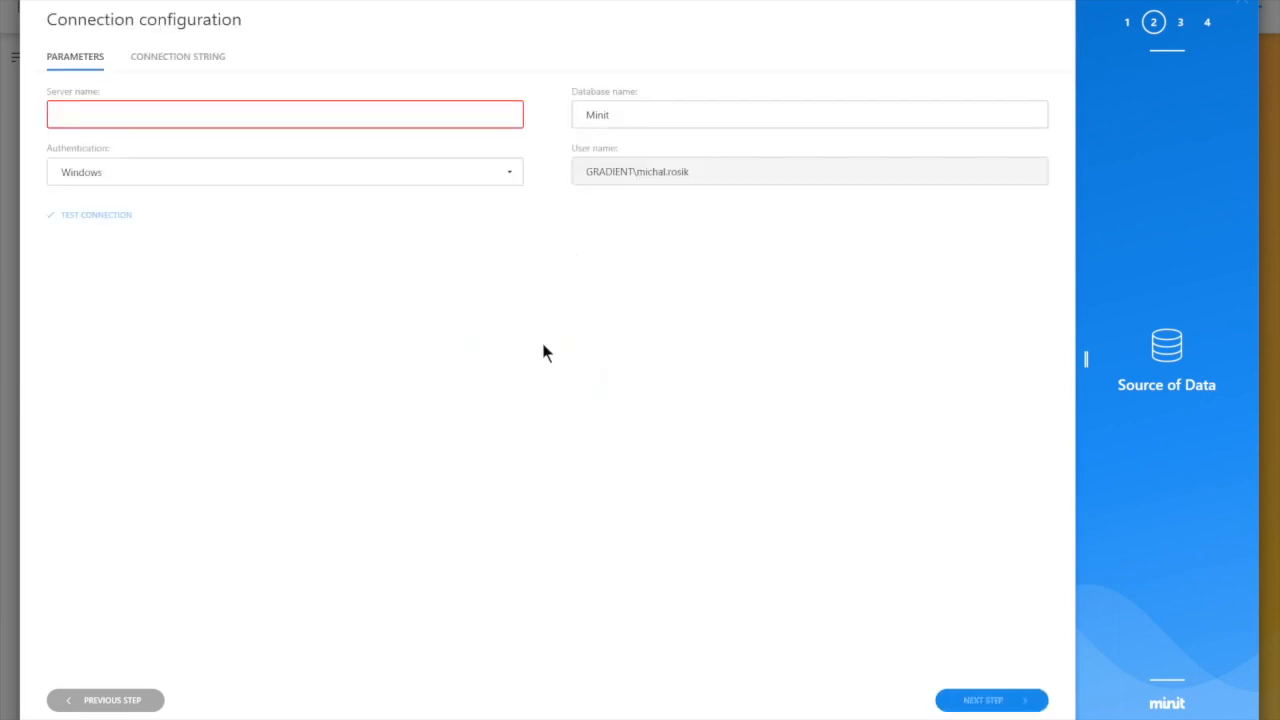
pyautogui.write('localhost')
pyautogui.press('Tab')
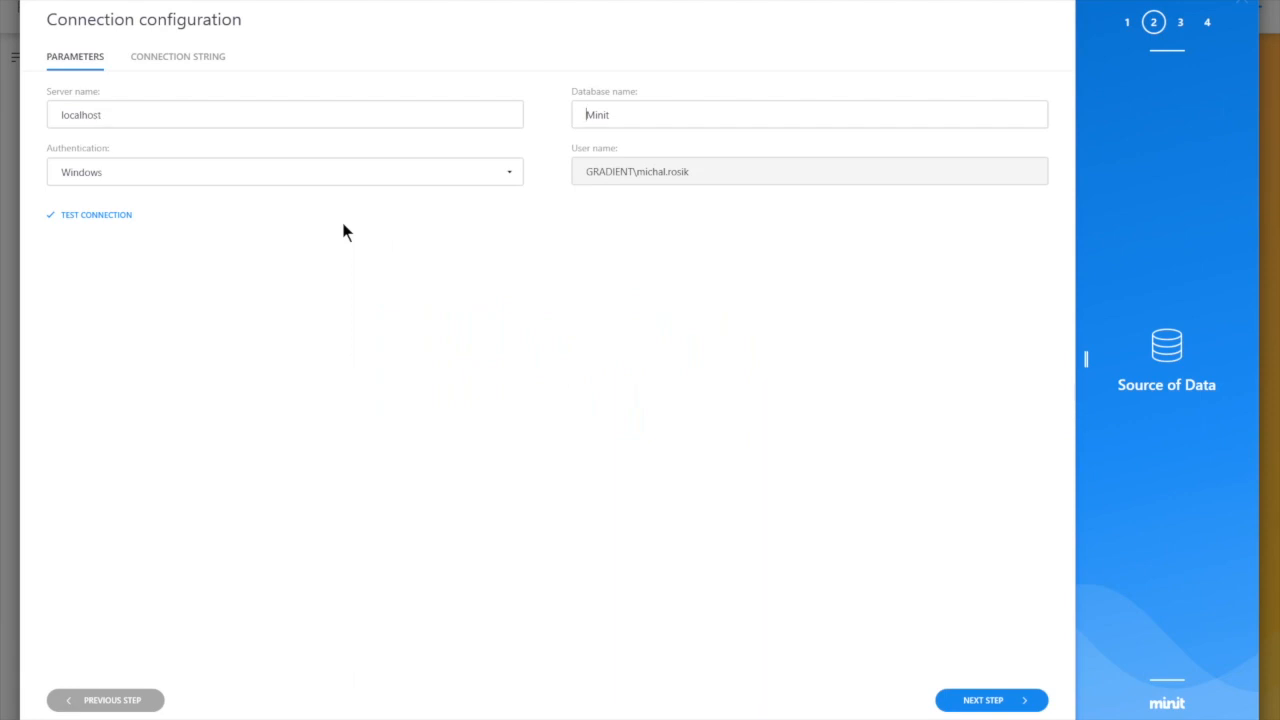
pyautogui.hotkey('ctrl', 'a')
pyautogui.write('GEFCO')
pyautogui.click(110, 216)
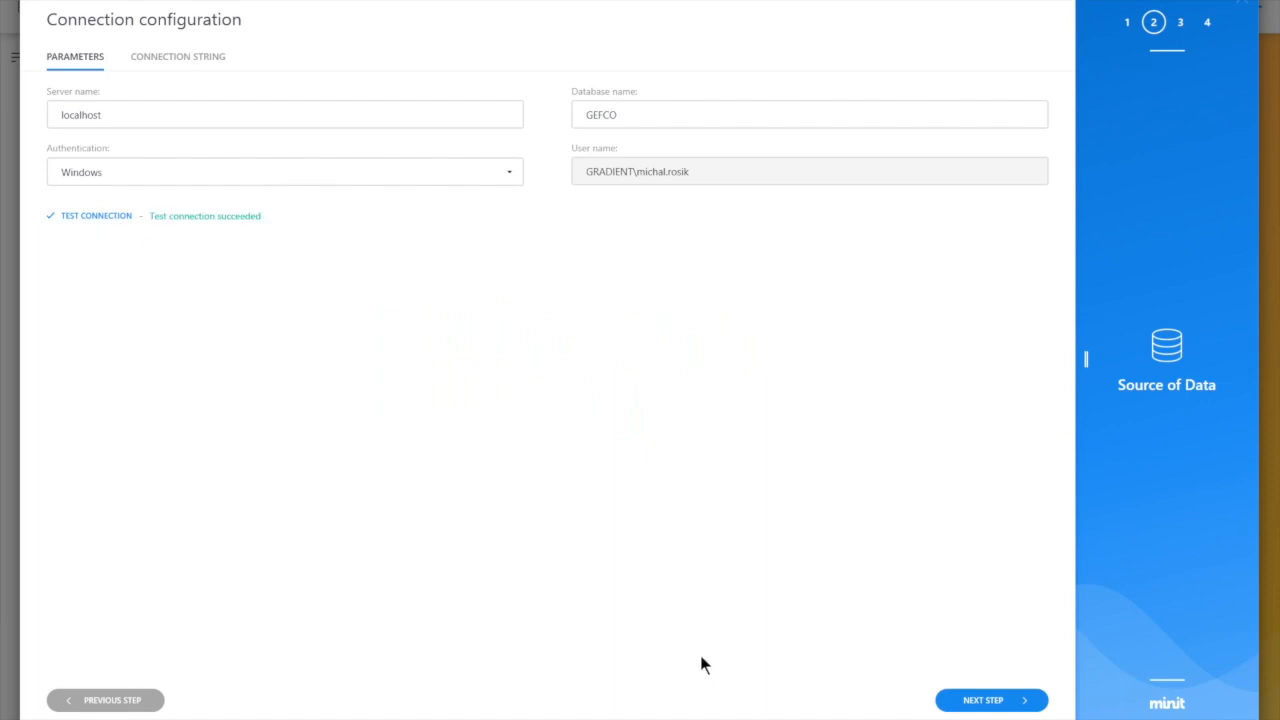
# Review the dbo.Orders table and its default NULL replacement values, and go back to the choice of data source.
pyautogui.click(995, 700)
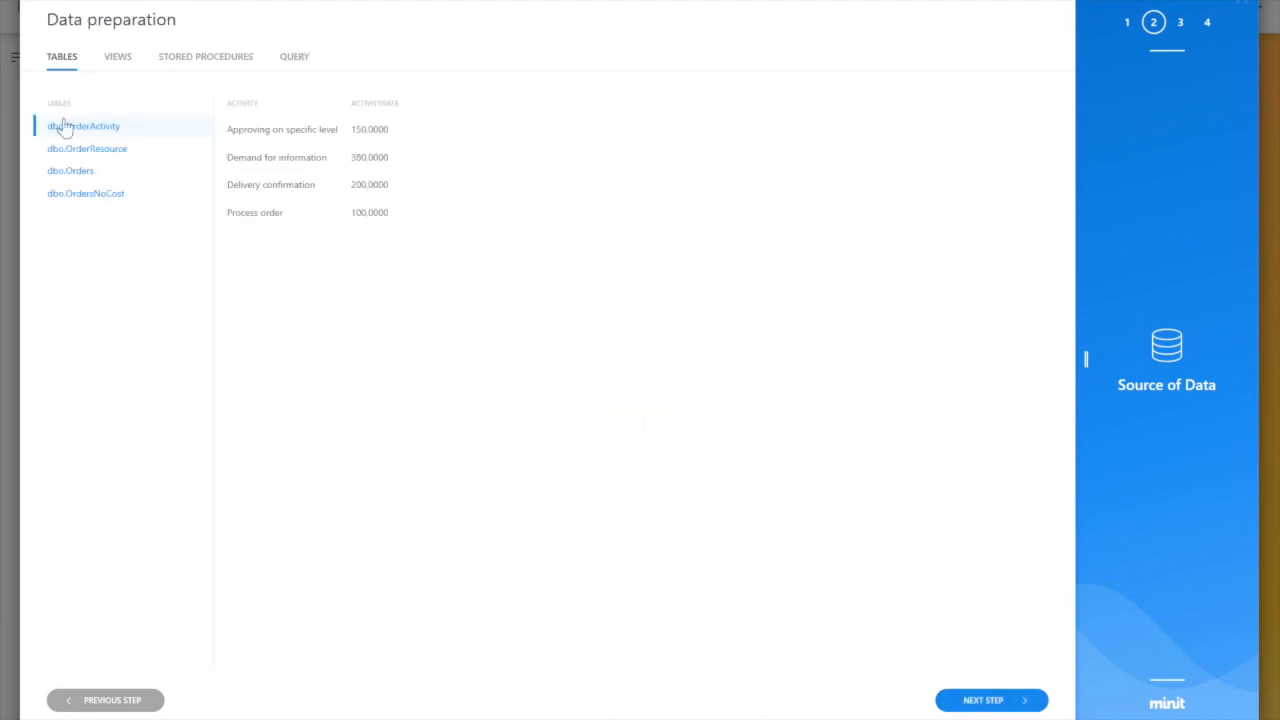
pyautogui.click(86, 172)
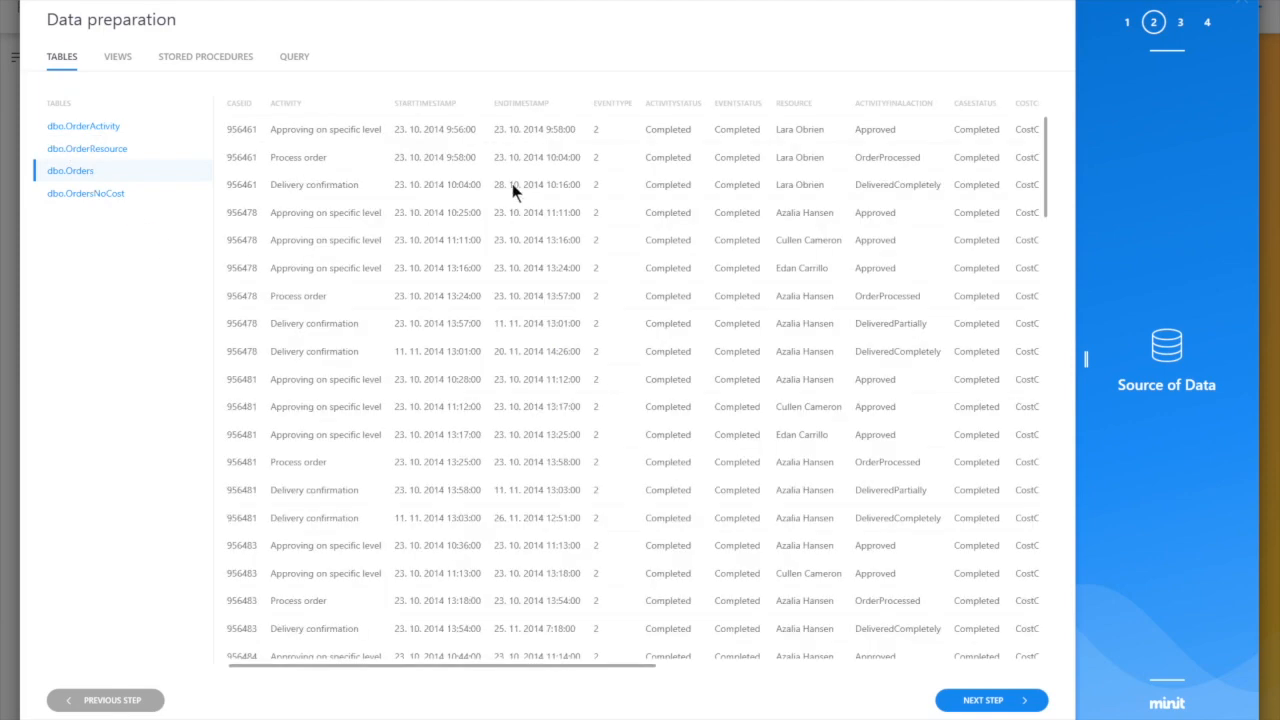
pyautogui.click(990, 702)
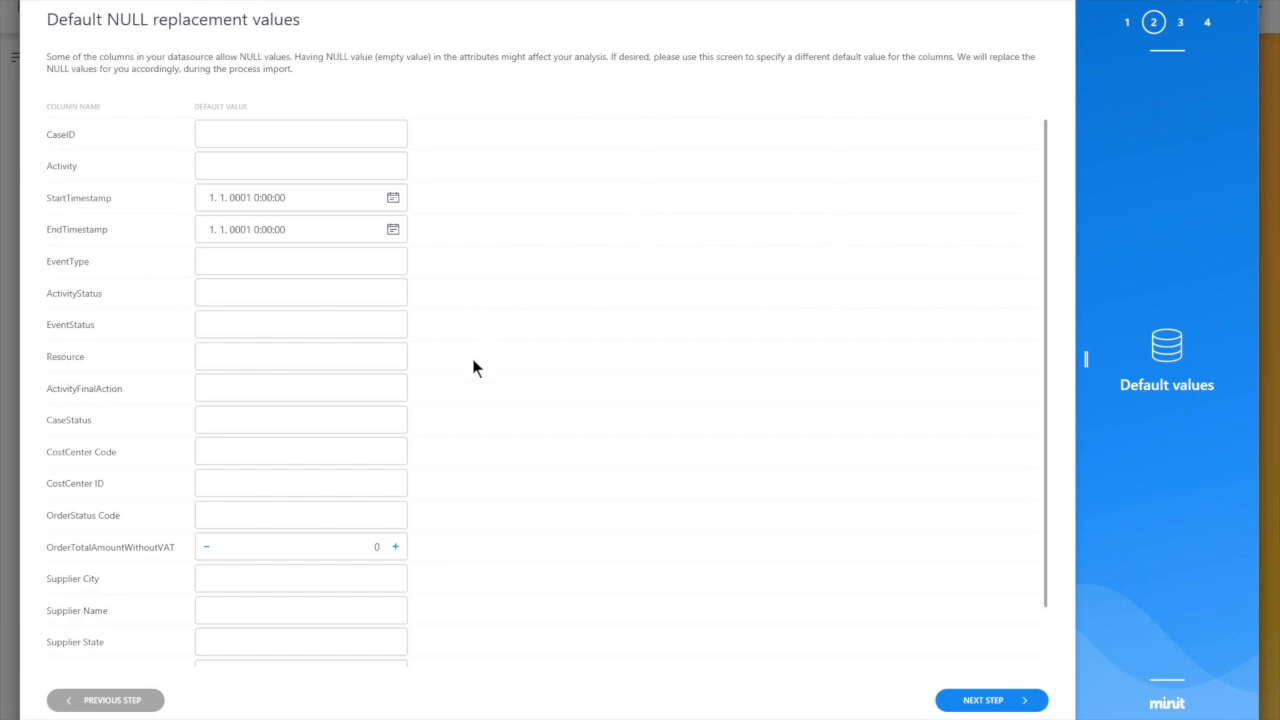
pyautogui.click(126, 704)
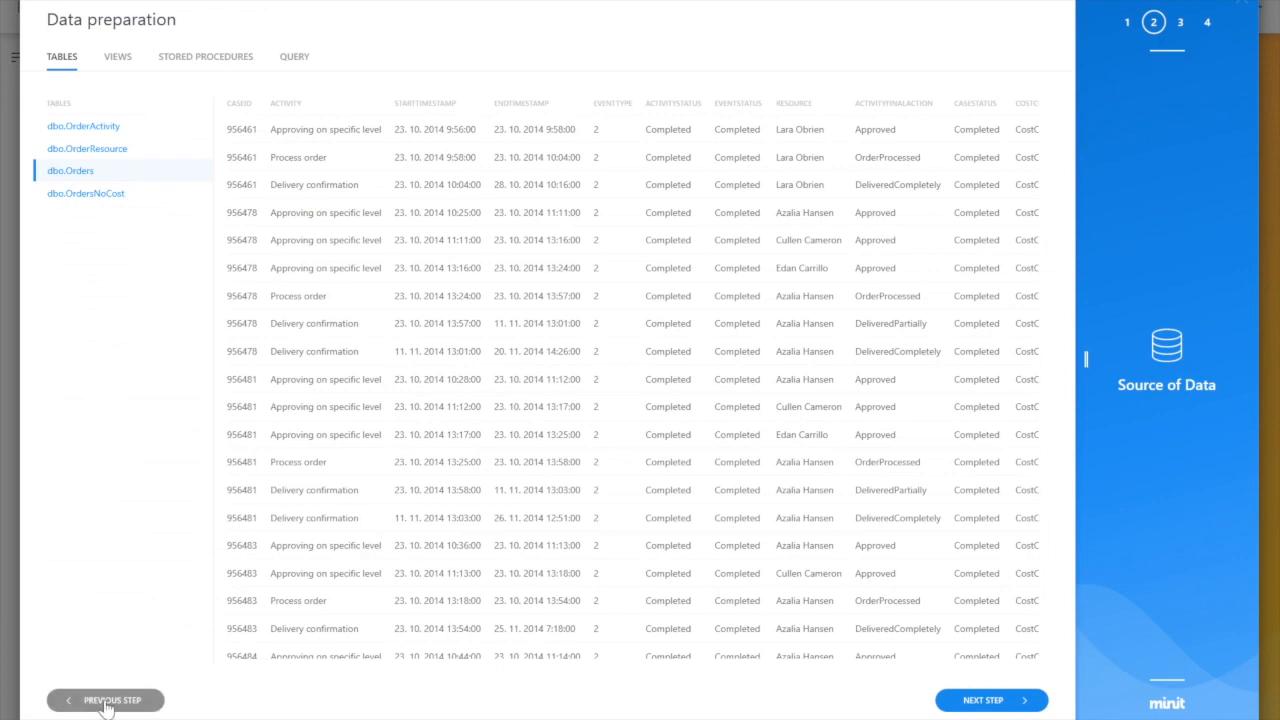
pyautogui.click(106, 704)
pyautogui.click(107, 704)
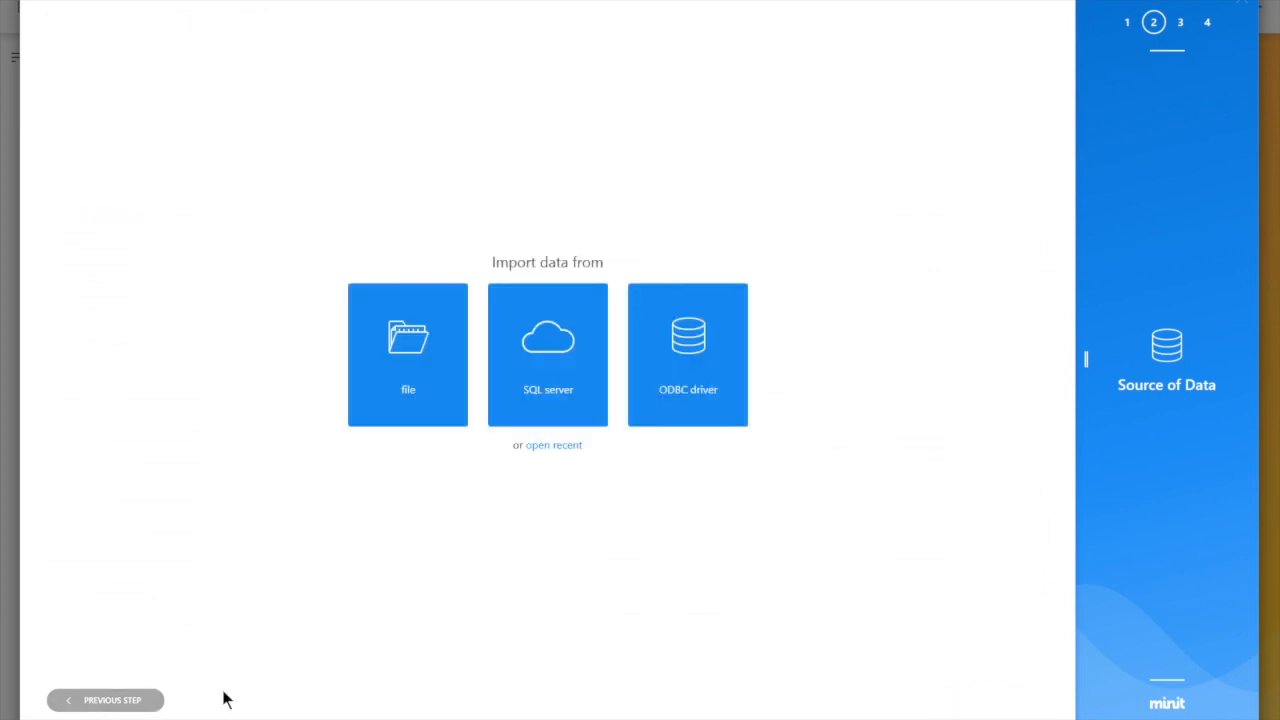
# Load the file "import test AttributeDataType .csv" as the data source and proceed to the column assignment with the detected settings.
pyautogui.click(416, 356)
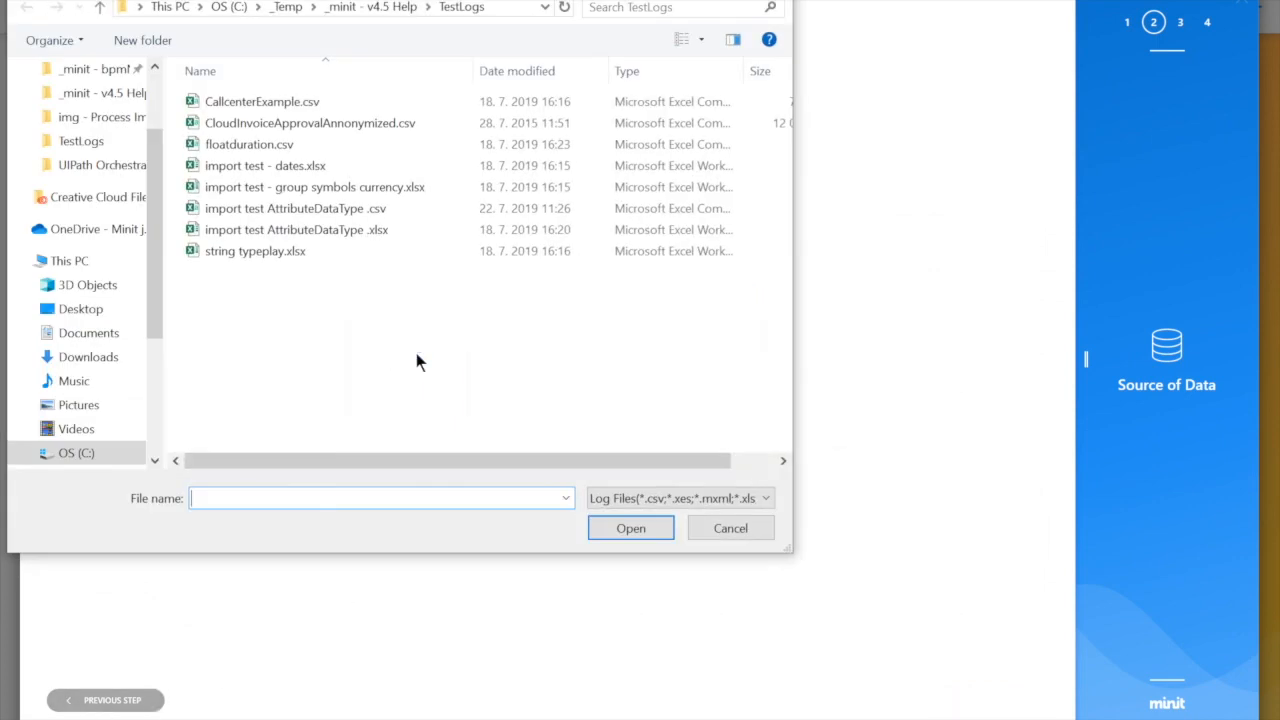
pyautogui.doubleClick(359, 209)
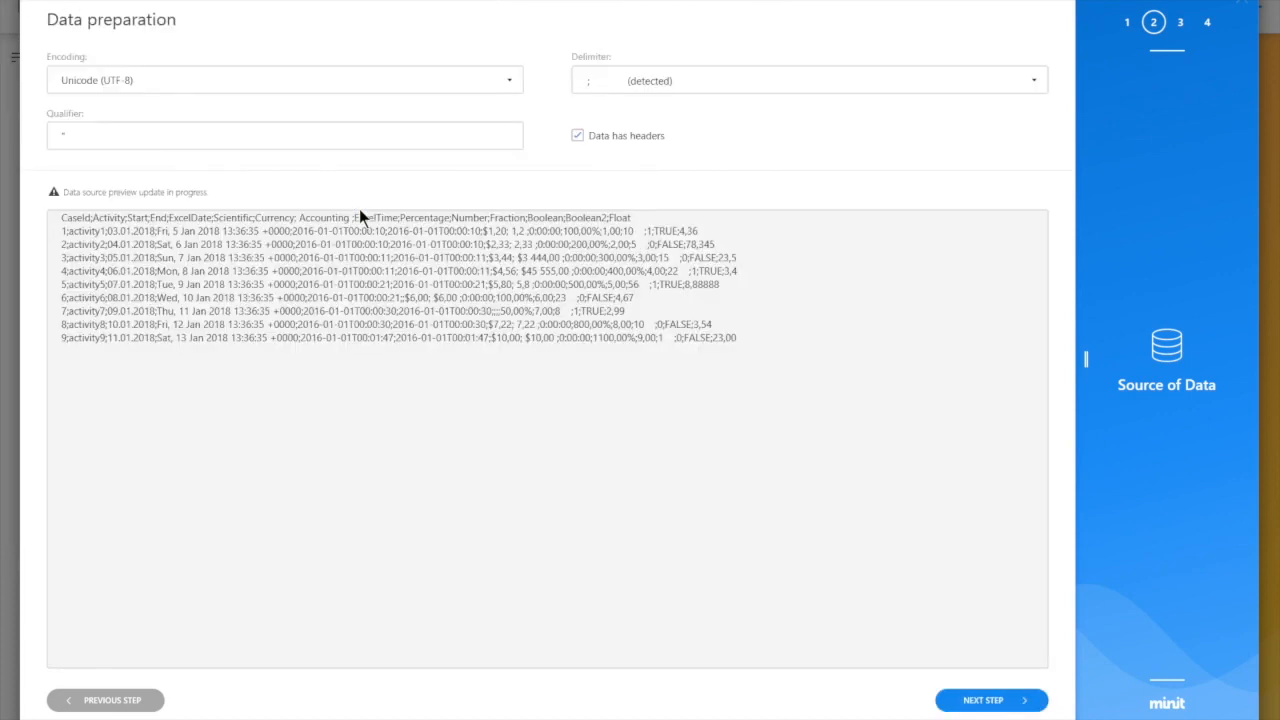
pyautogui.click(985, 700)
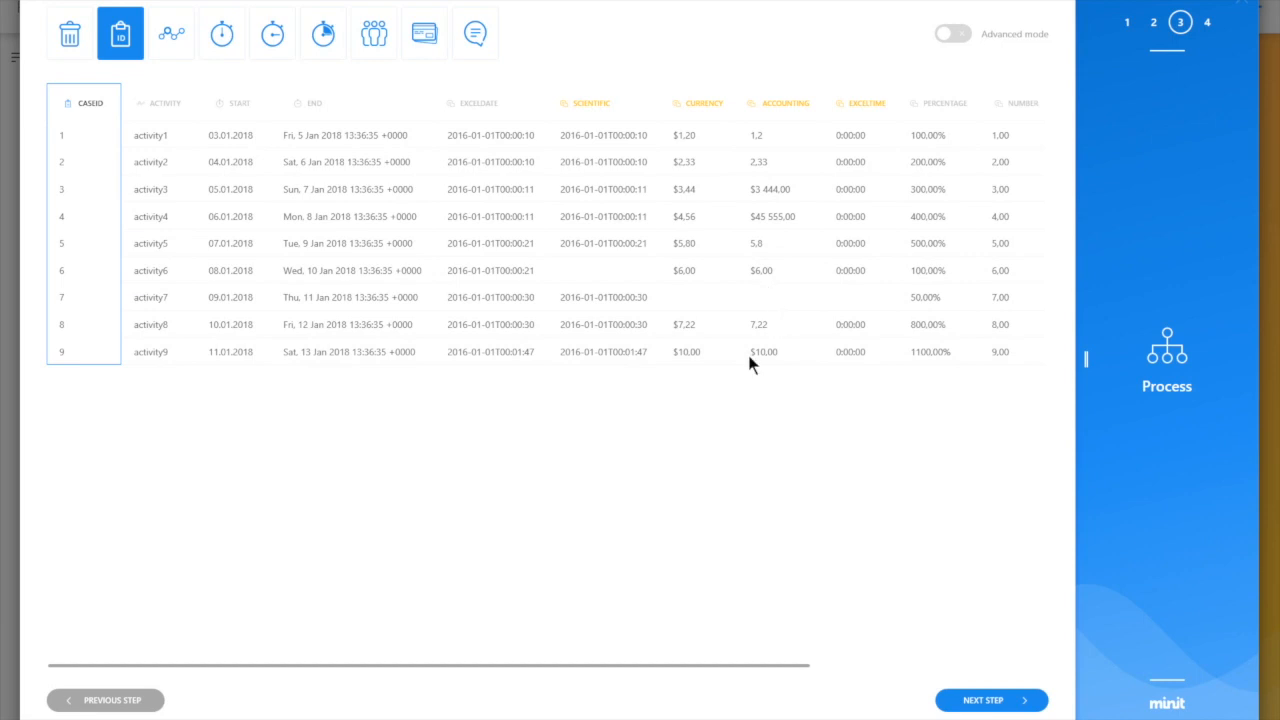
# Set the Accounting column's data format to Float and look through the recognition cultures, keeping Invariant culture.
pyautogui.moveTo(772, 107)
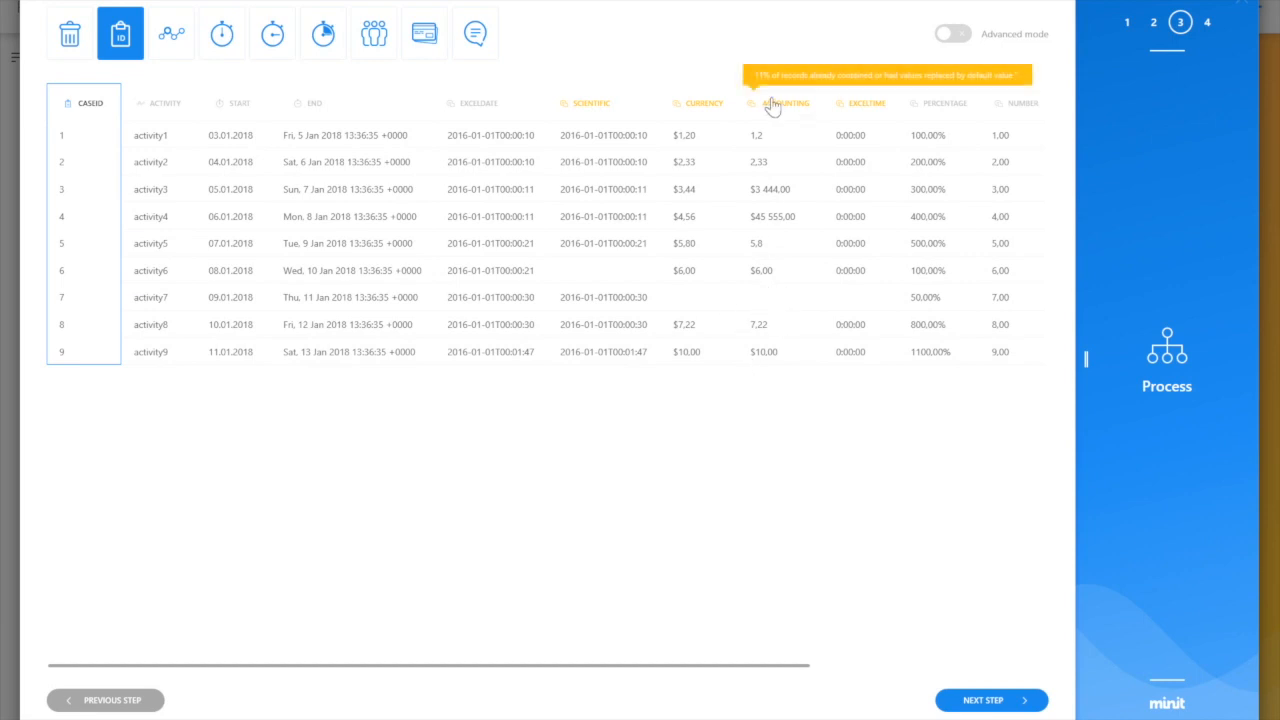
pyautogui.click(772, 107)
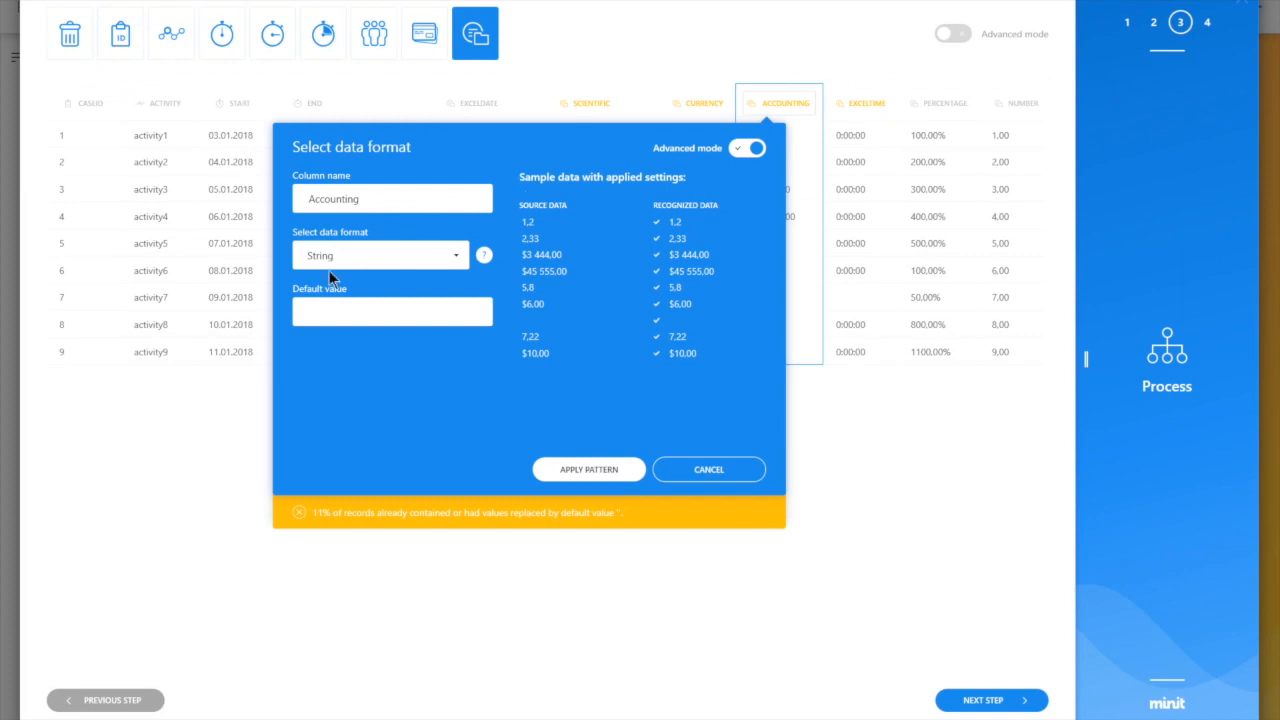
pyautogui.click(374, 256)
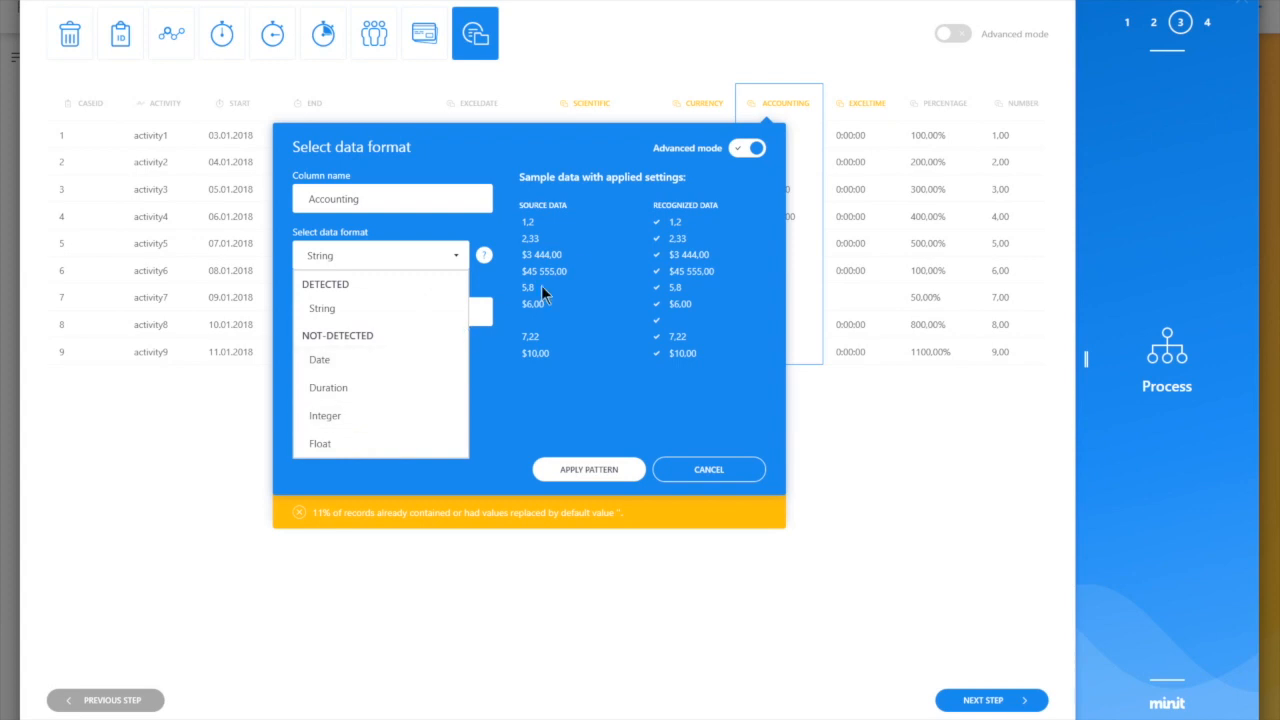
pyautogui.click(327, 446)
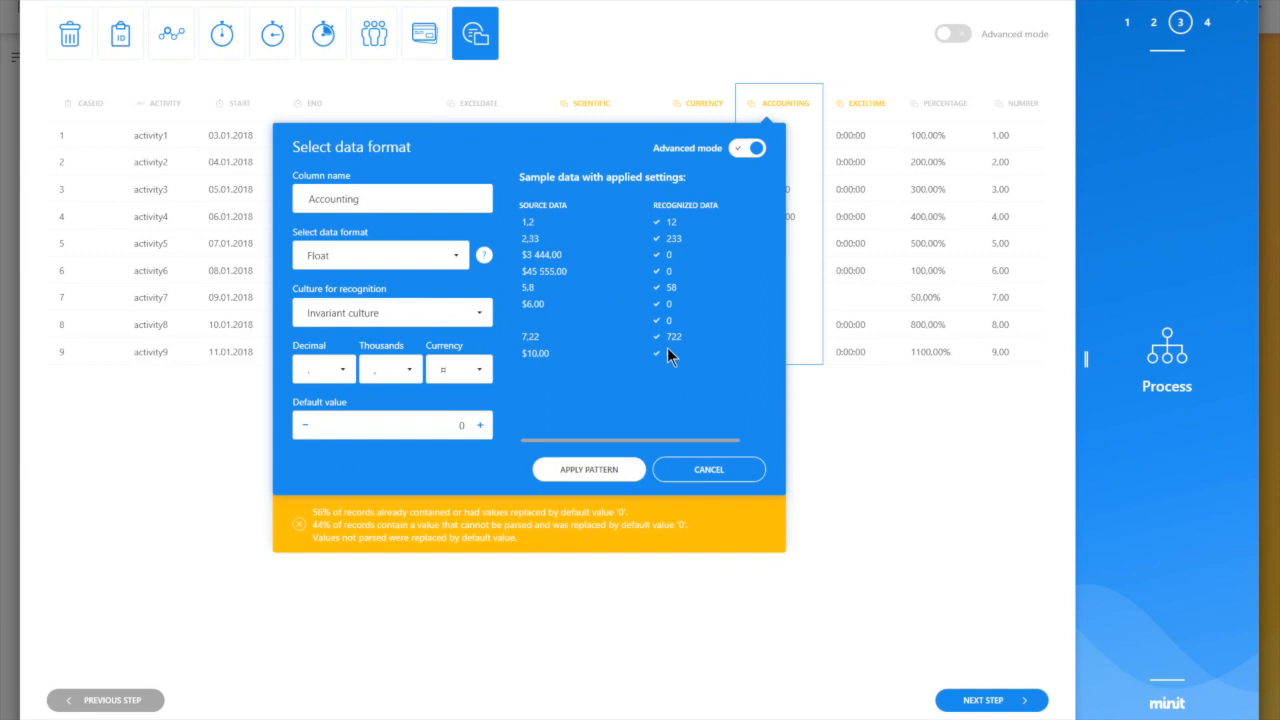
pyautogui.click(369, 313)
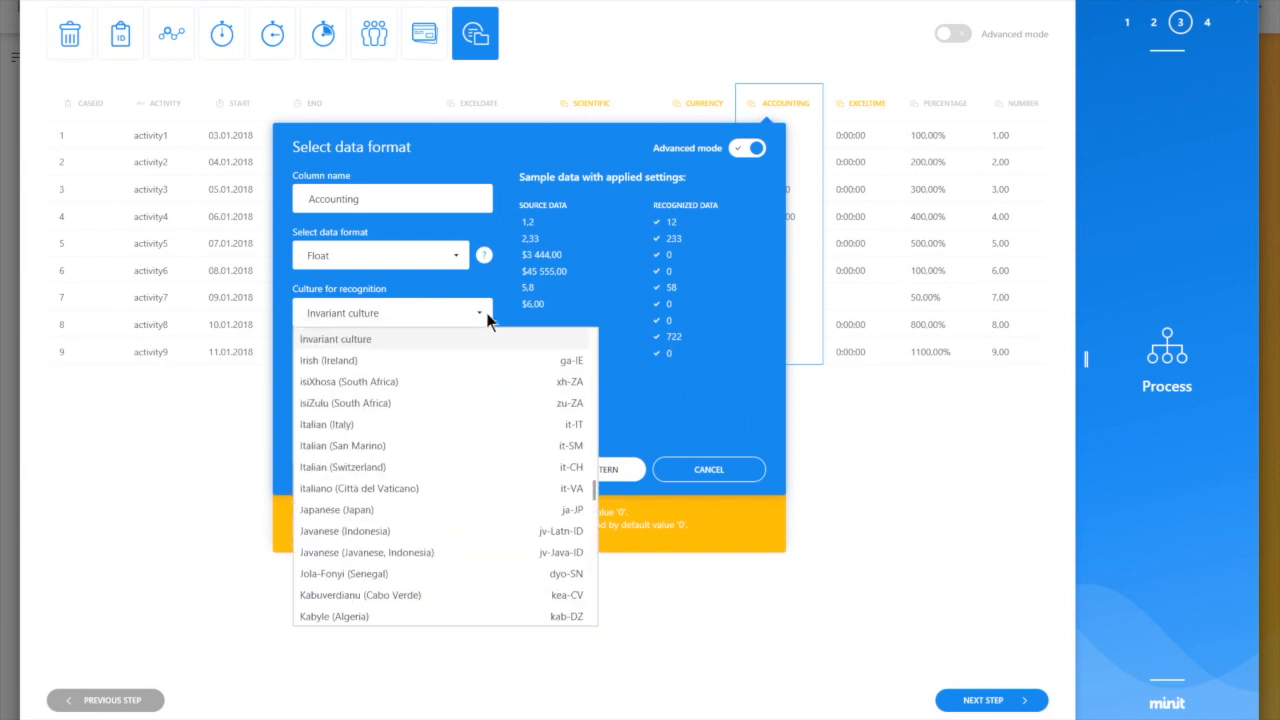
pyautogui.click(430, 287)
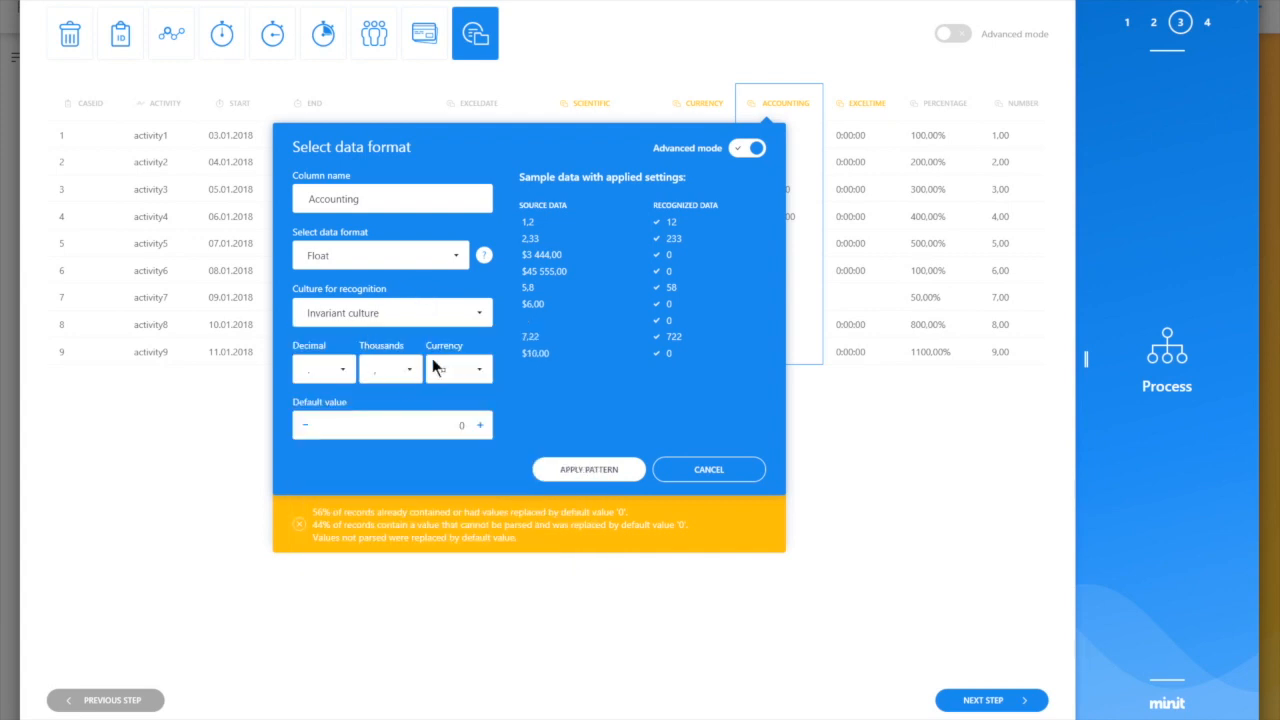
# Set the Accounting column's currency symbol to $ and its decimal separator to a comma.
pyautogui.click(457, 368)
pyautogui.scroll(5, 453, 503)
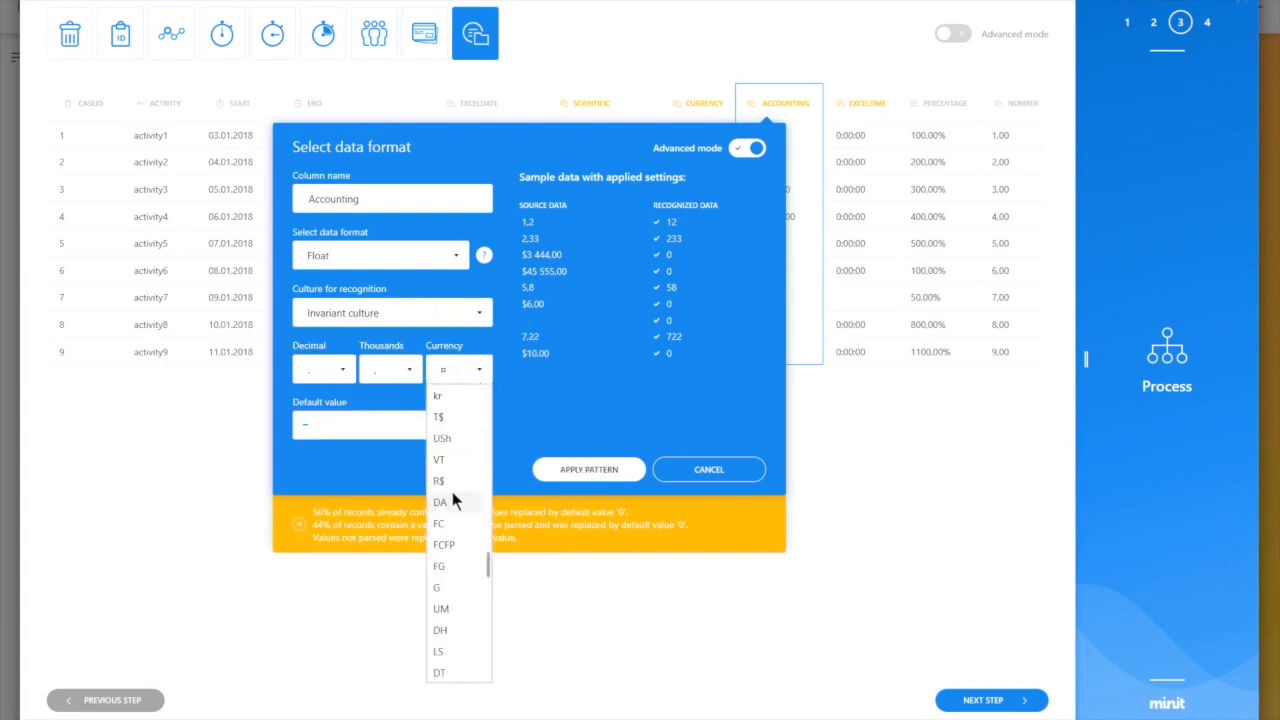
pyautogui.scroll(5, 441, 467)
pyautogui.click(446, 439)
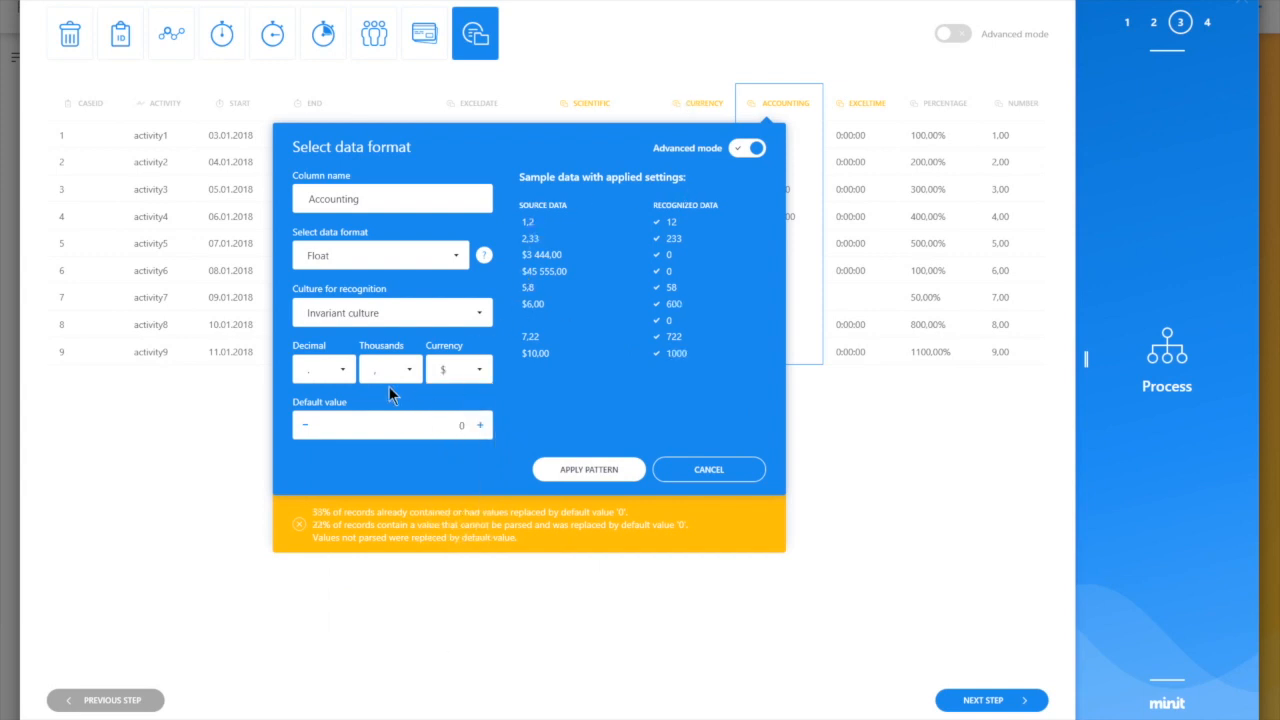
pyautogui.click(330, 369)
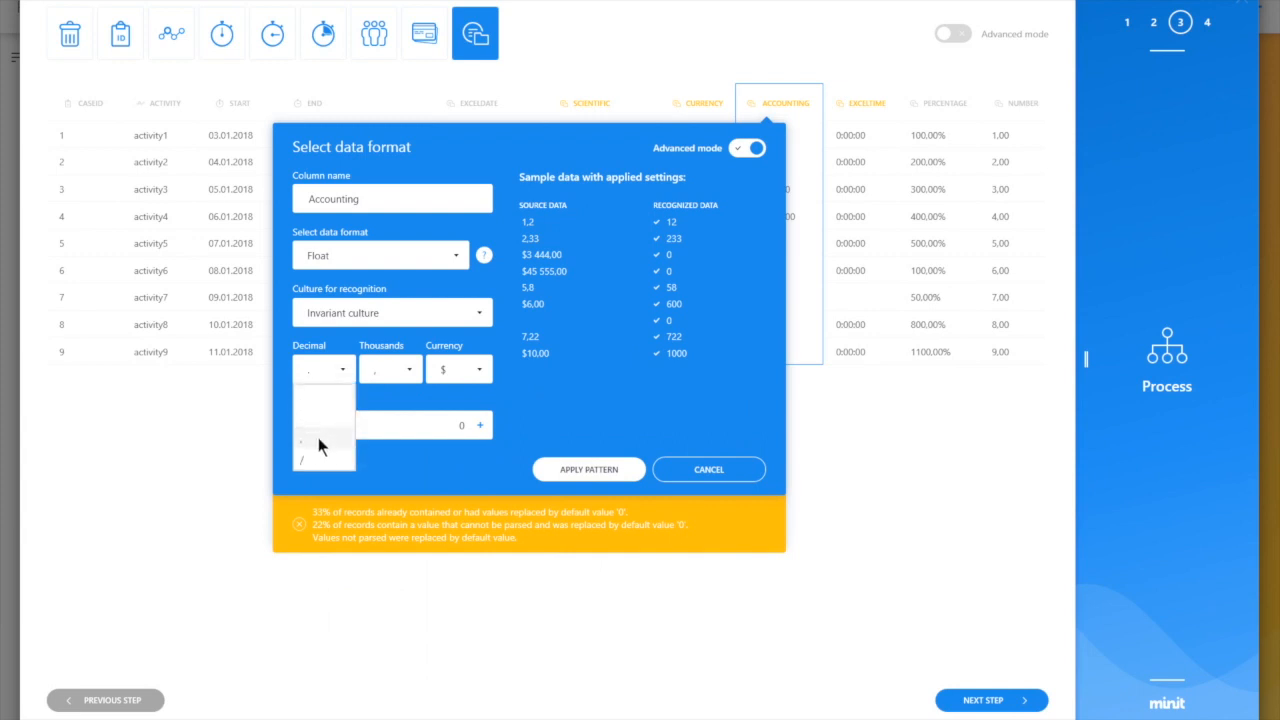
pyautogui.click(318, 443)
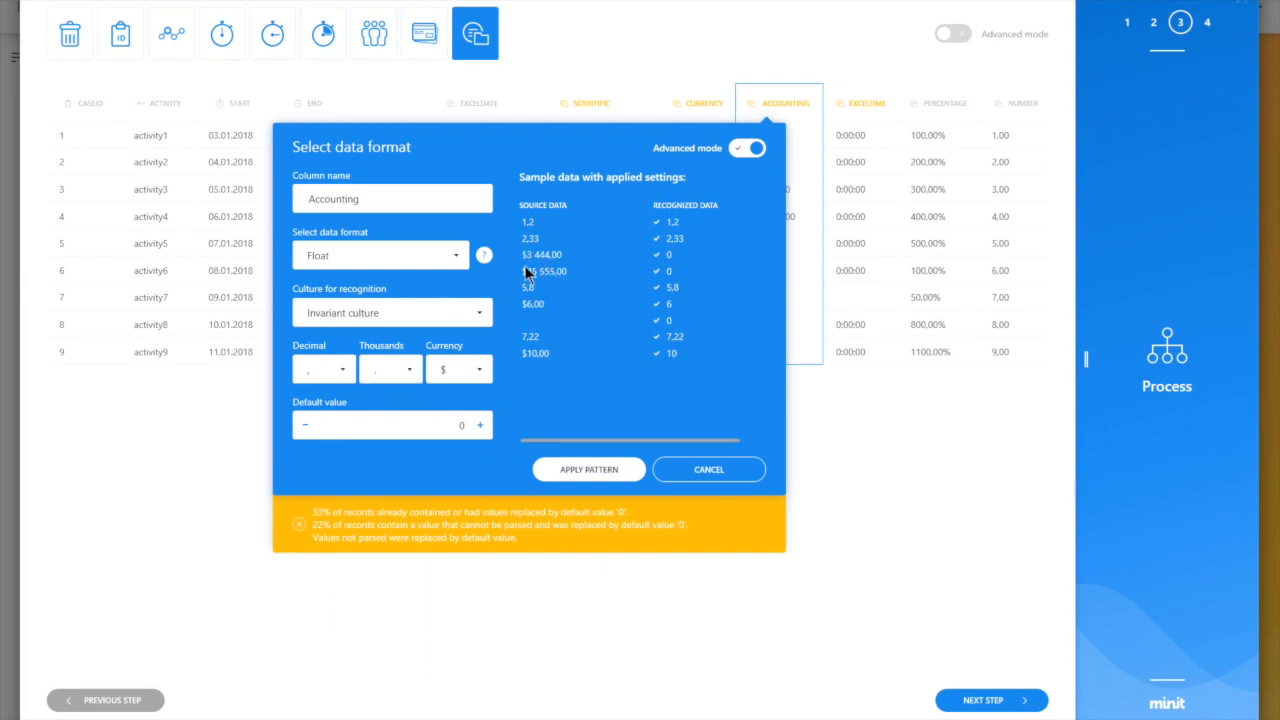
# Set the Accounting column's thousands separator to a space and its default value to 100, and apply the pattern.
pyautogui.click(395, 377)
pyautogui.click(378, 441)
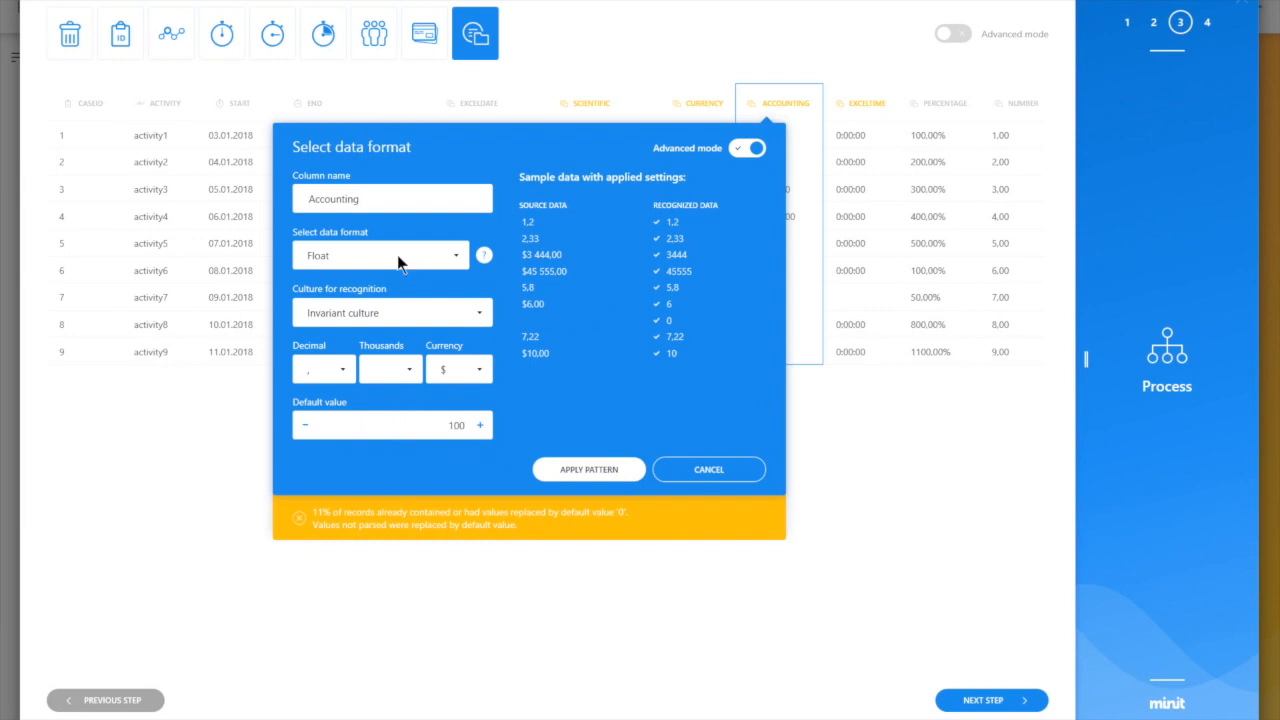
pyautogui.click(405, 202)
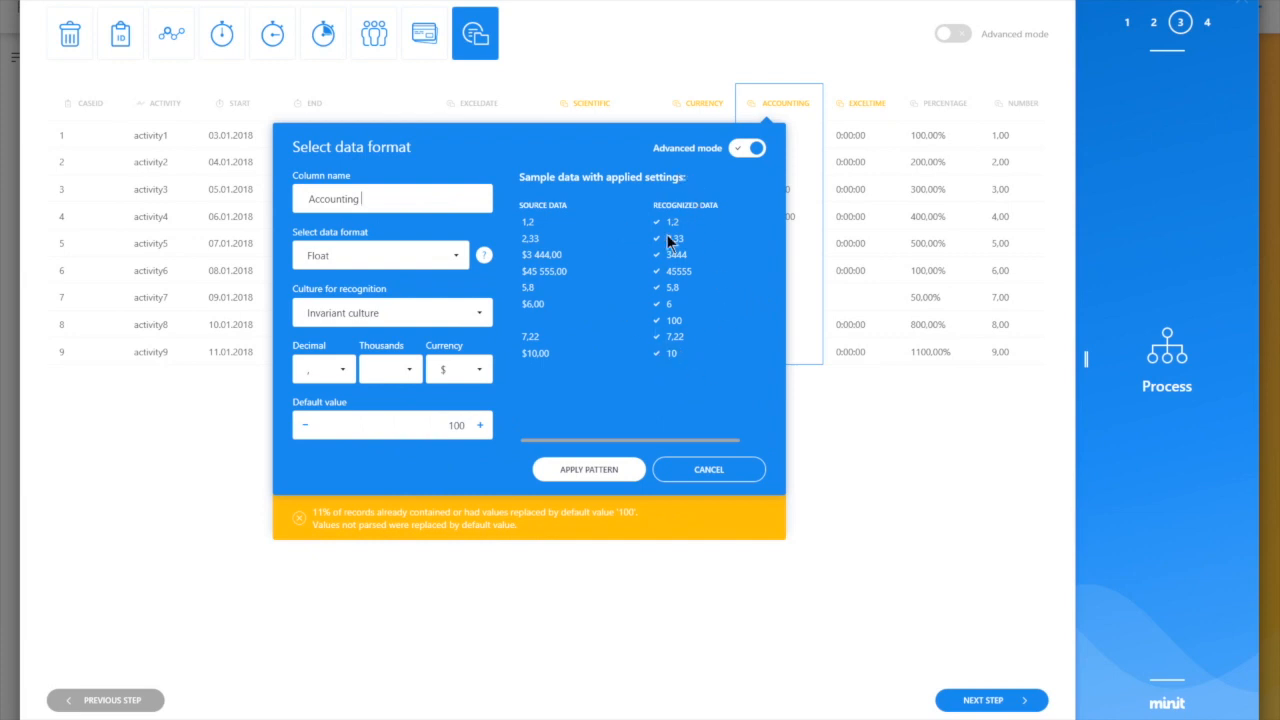
pyautogui.click(594, 474)
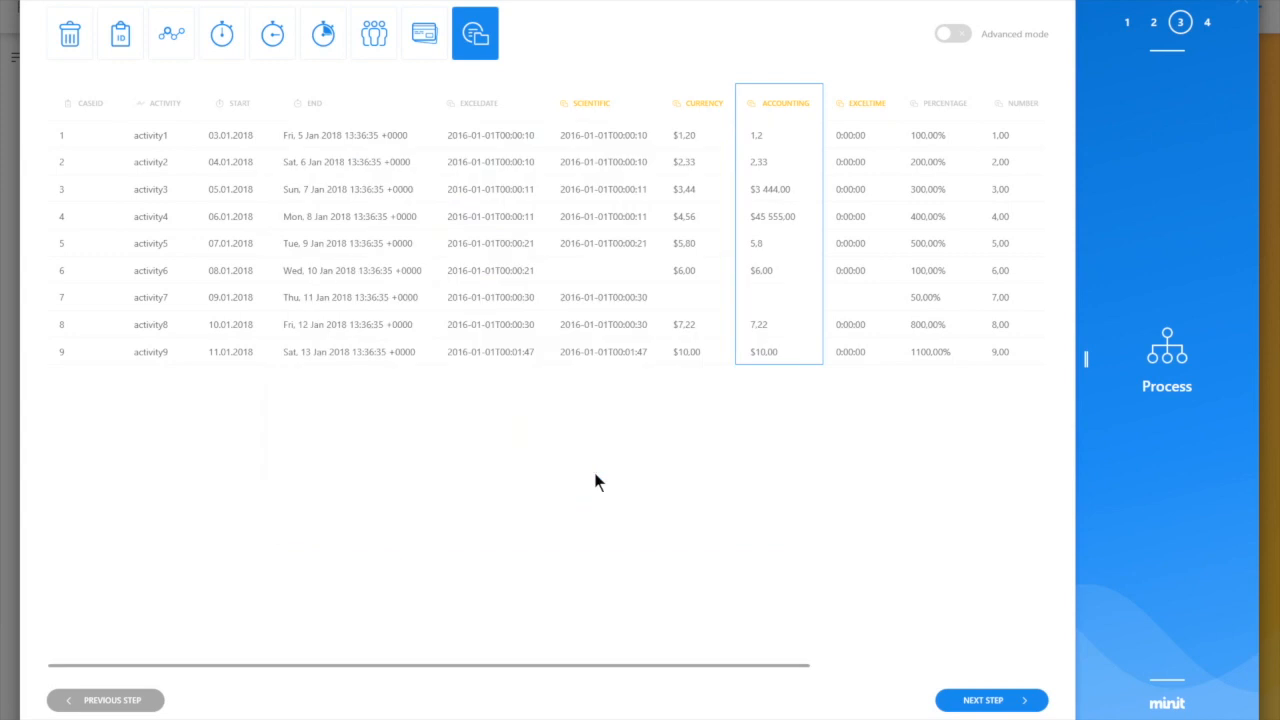